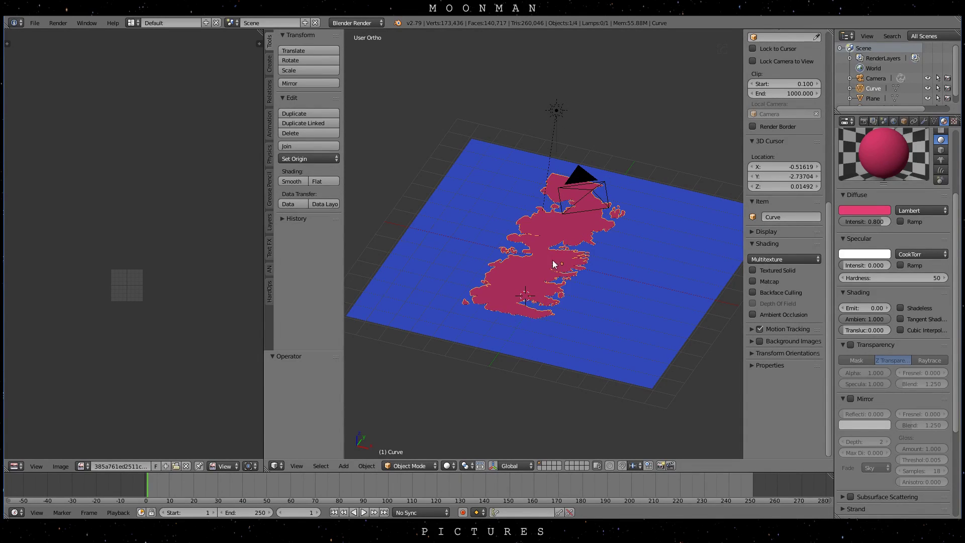
- Select the pink landmass object on the blue plane and copy it to the buffer
mouse_move(567, 269)
middle_down()
mouse_move(571, 256)
mouse_move(559, 264)
middle_up()
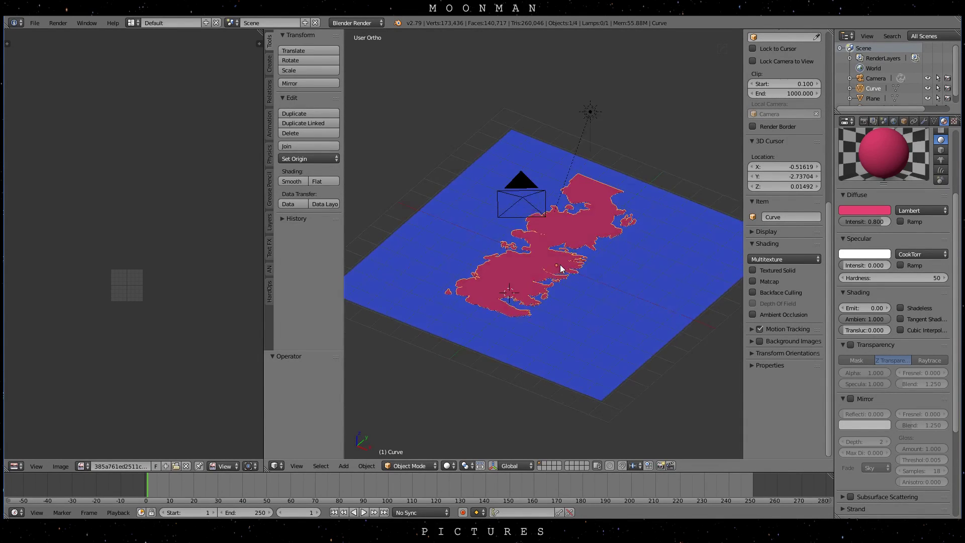
scroll(564, 249, up, 1)
right_click(496, 158)
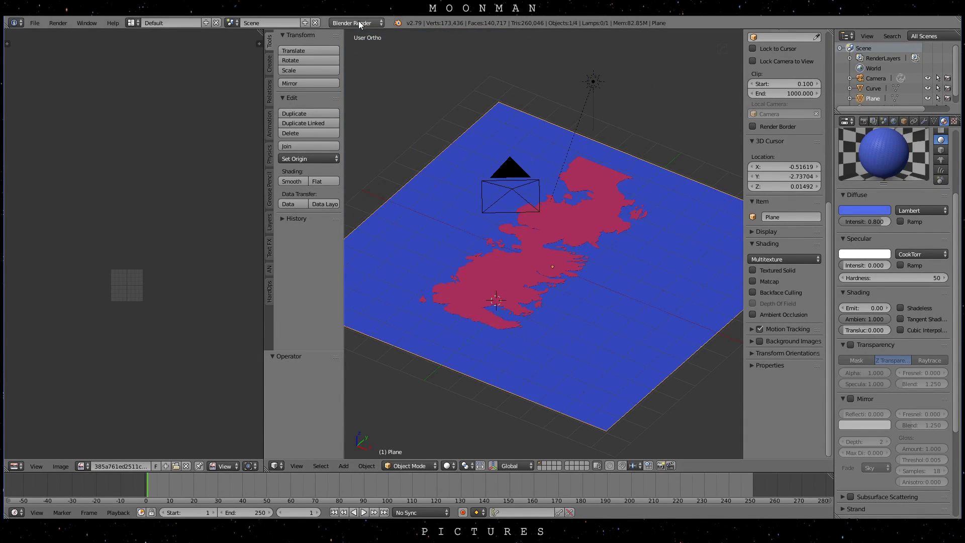
right_click(610, 210)
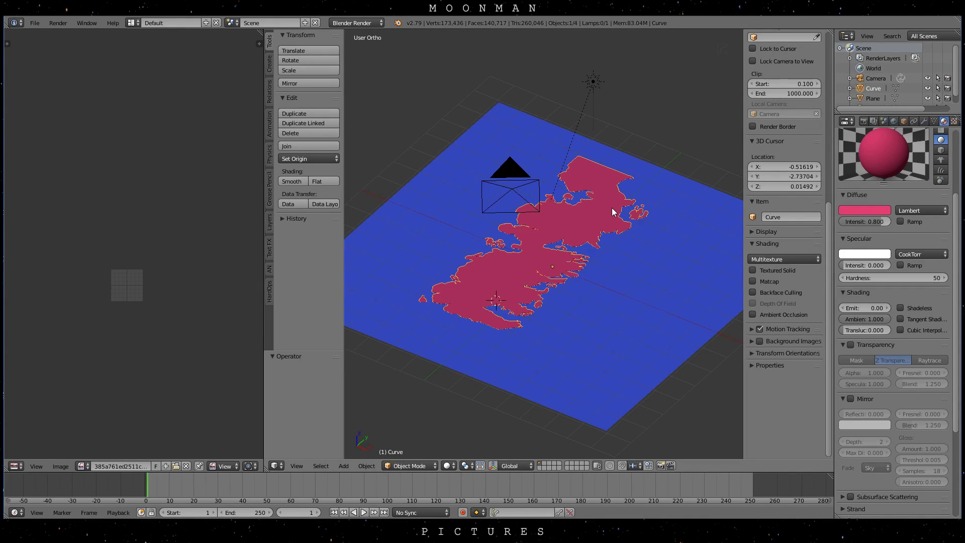
key(ctrl+c)
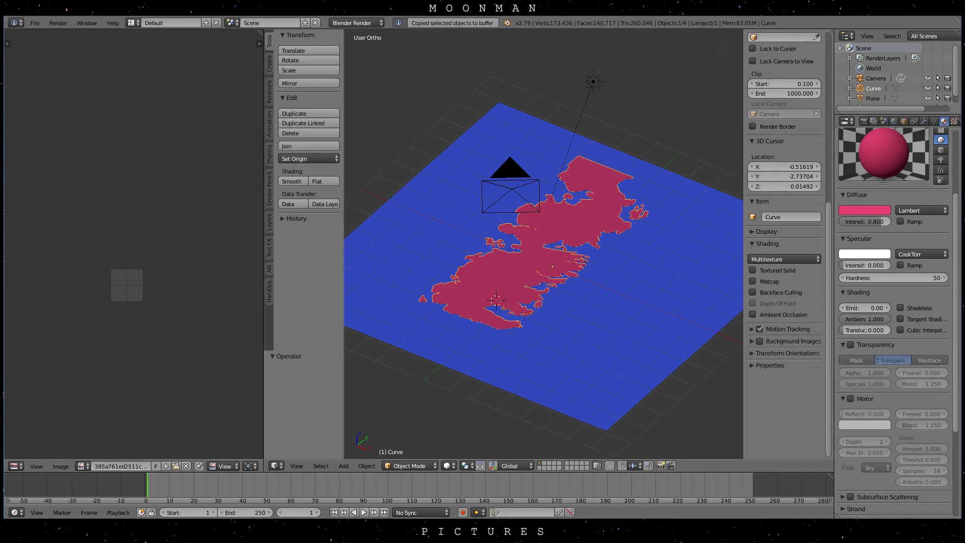
- Switch to the other Blender scene, delete its default objects and paste the copied landmass there
mouse_move(334, 518)
click(279, 491)
key(x)
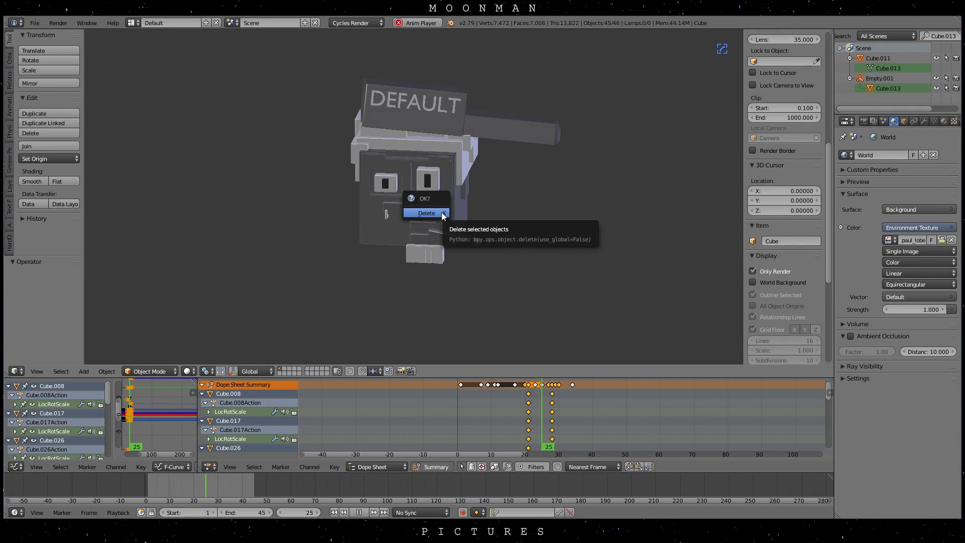
click(442, 212)
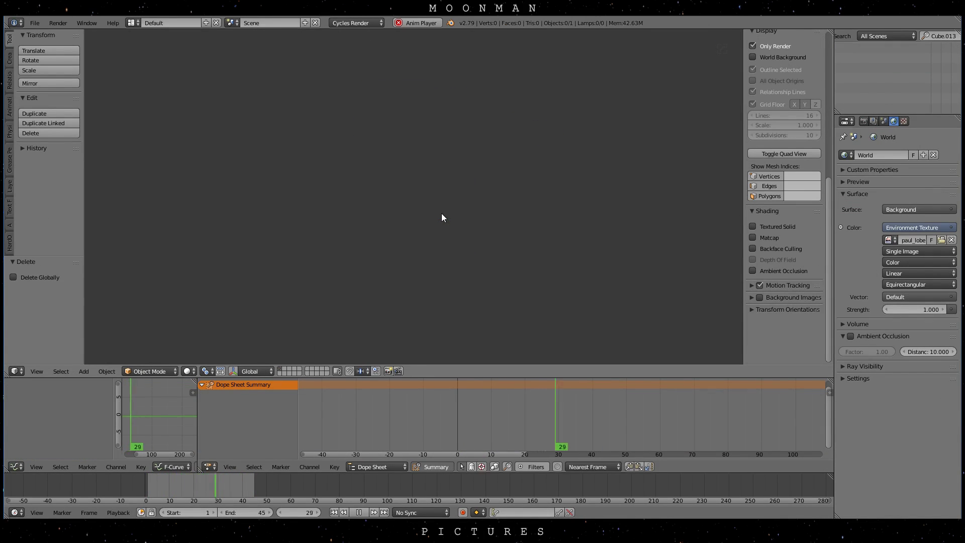
key(ctrl+v)
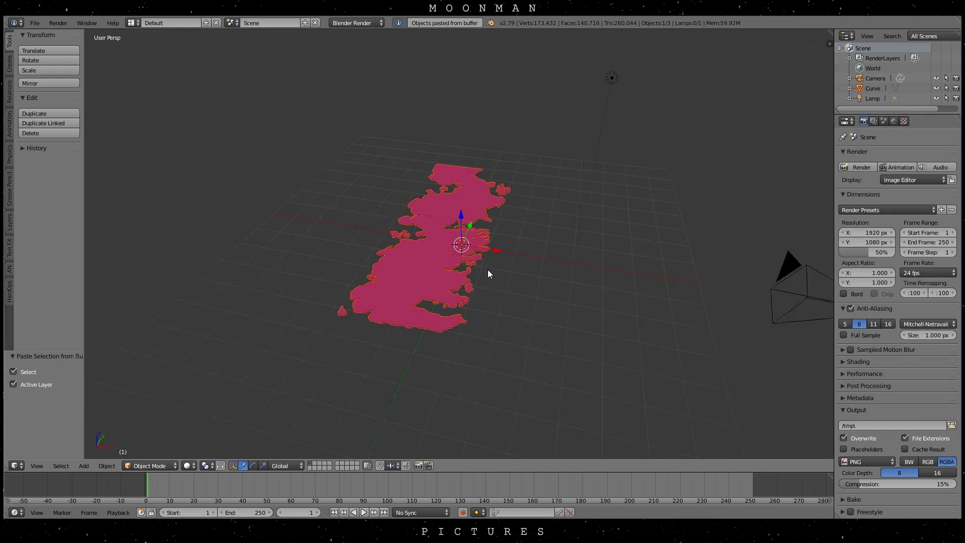
- Switch the render engine to Cycles Render and set the render device to GPU Compute
middle_drag(488, 270, 525, 295)
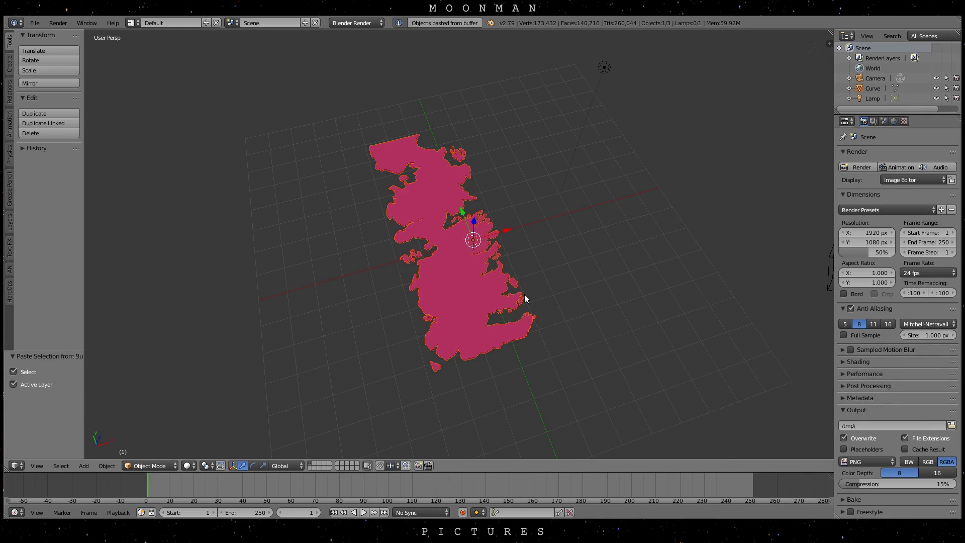
middle_drag(609, 289, 558, 290)
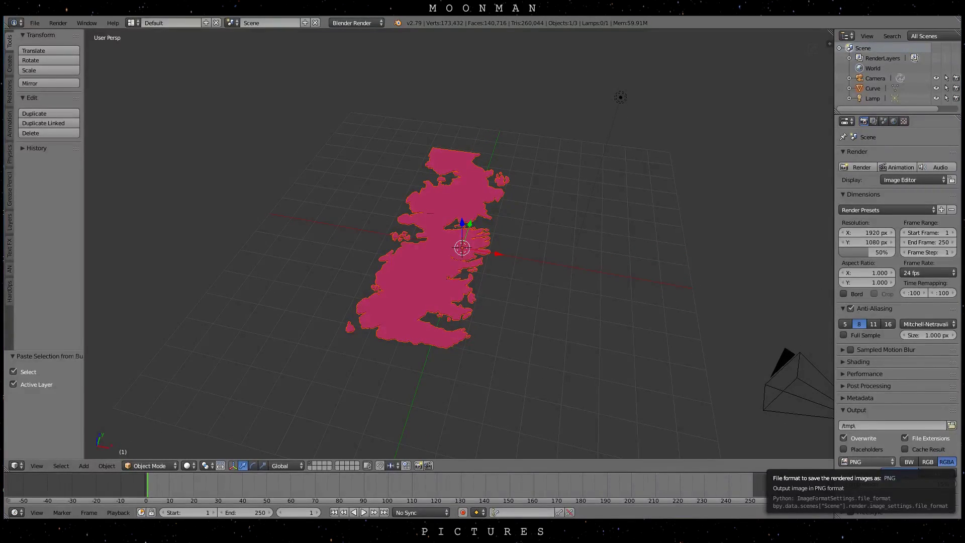
middle_drag(563, 237, 555, 211)
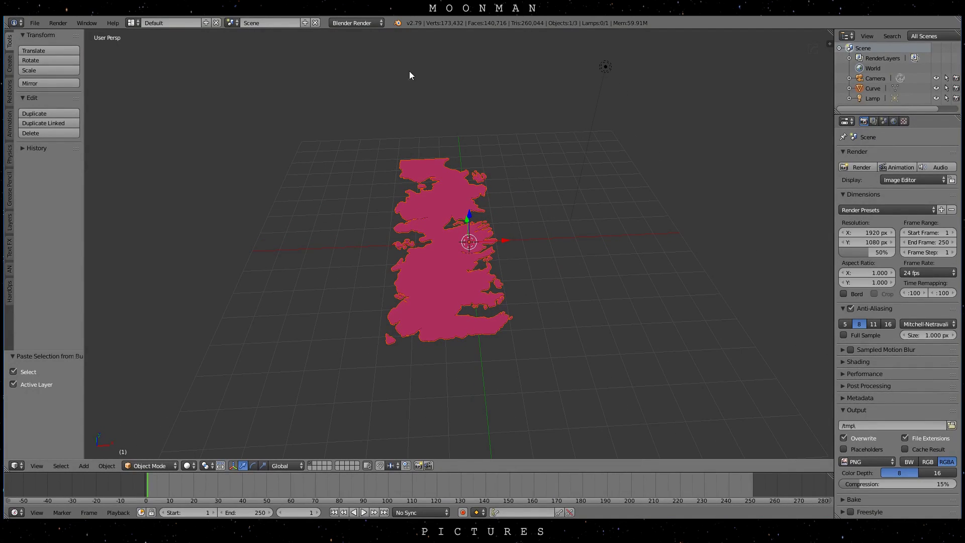
click(358, 23)
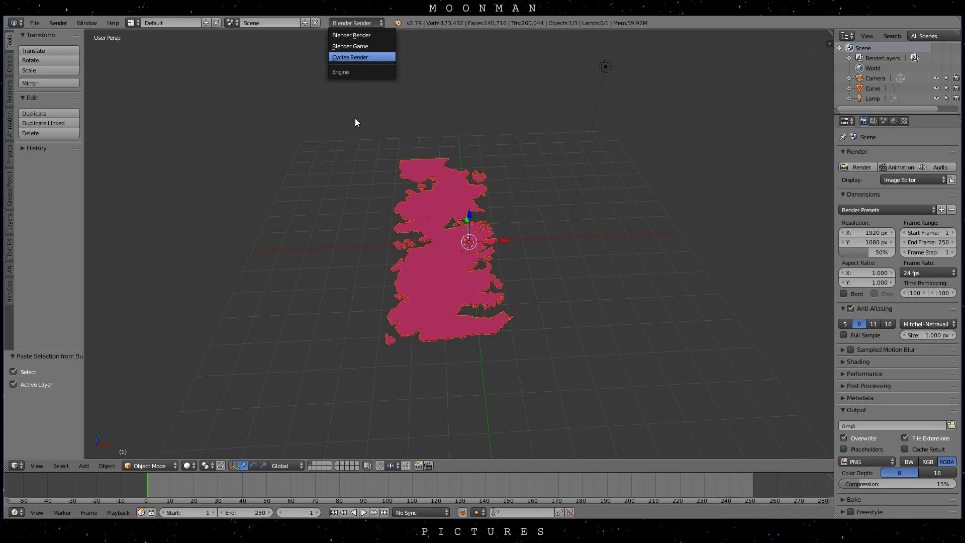
click(352, 57)
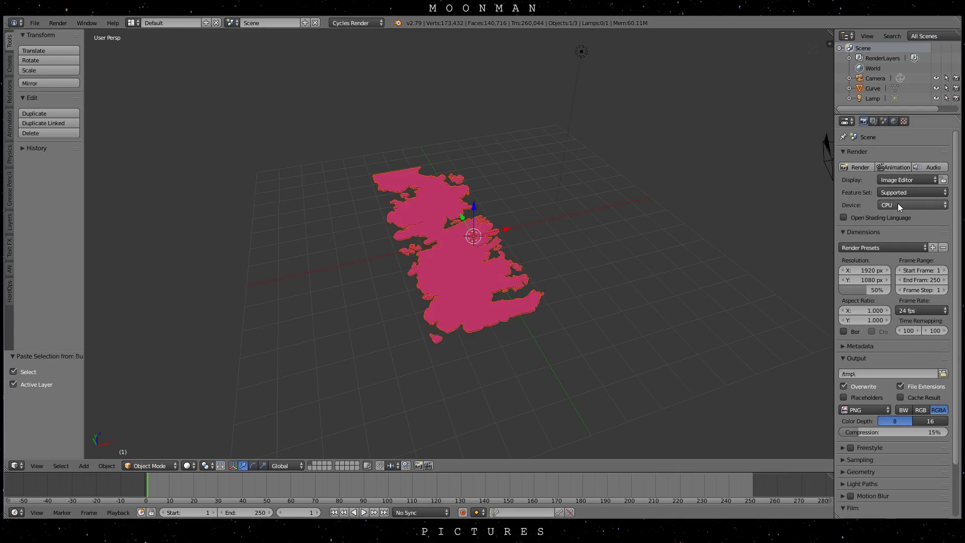
click(898, 203)
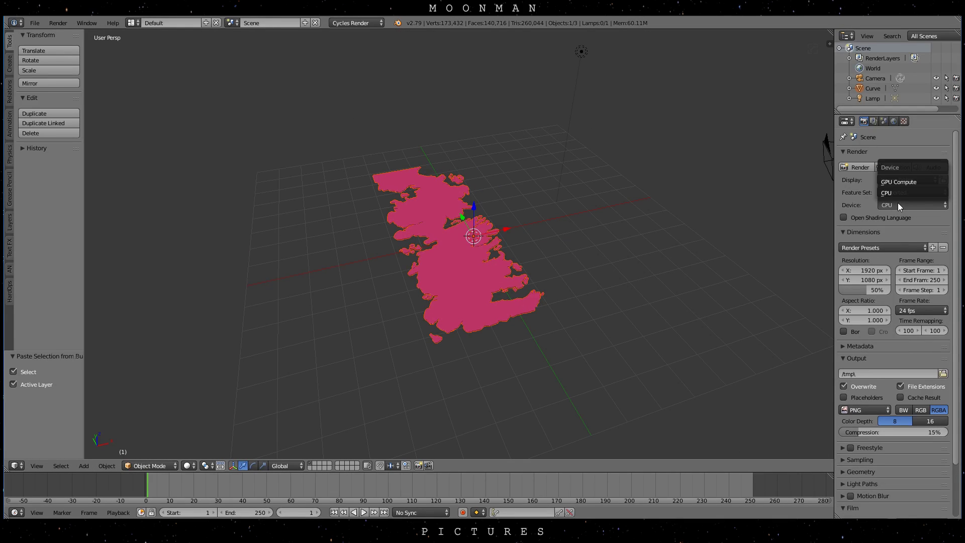
click(914, 182)
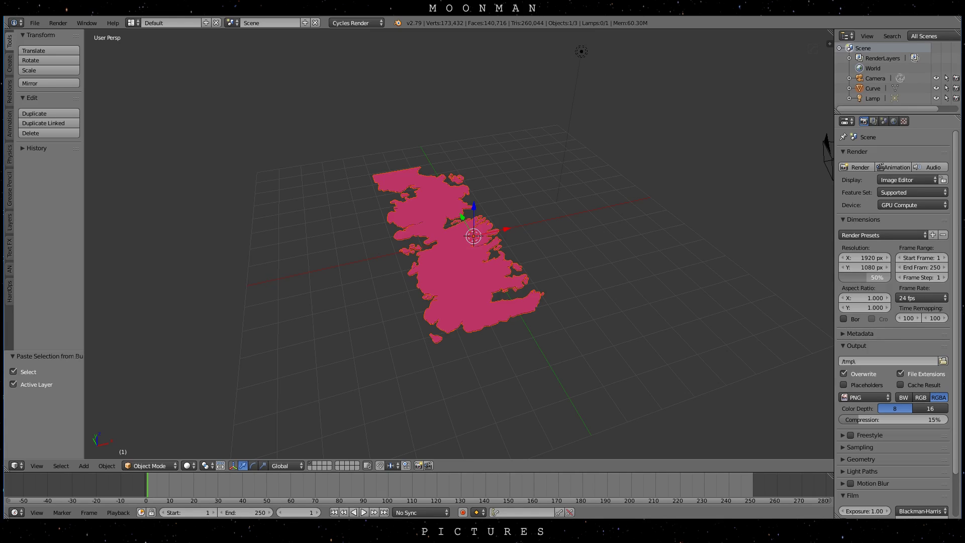
- Set the render resolution scale to 100% and the frame rate to 60 fps
drag(865, 277, 891, 277)
click(909, 298)
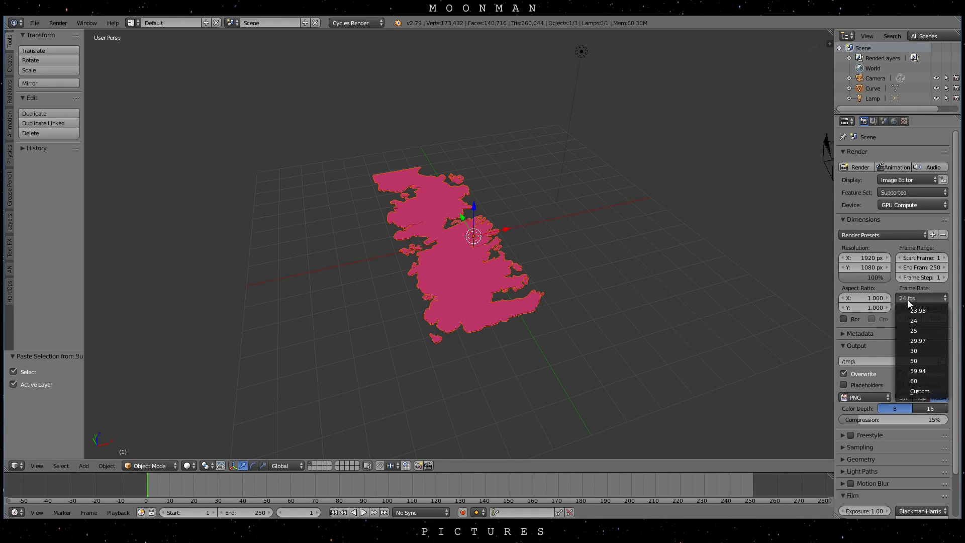
click(921, 381)
- Set the Cycles render samples to 256
scroll(884, 372, down, 2)
click(862, 405)
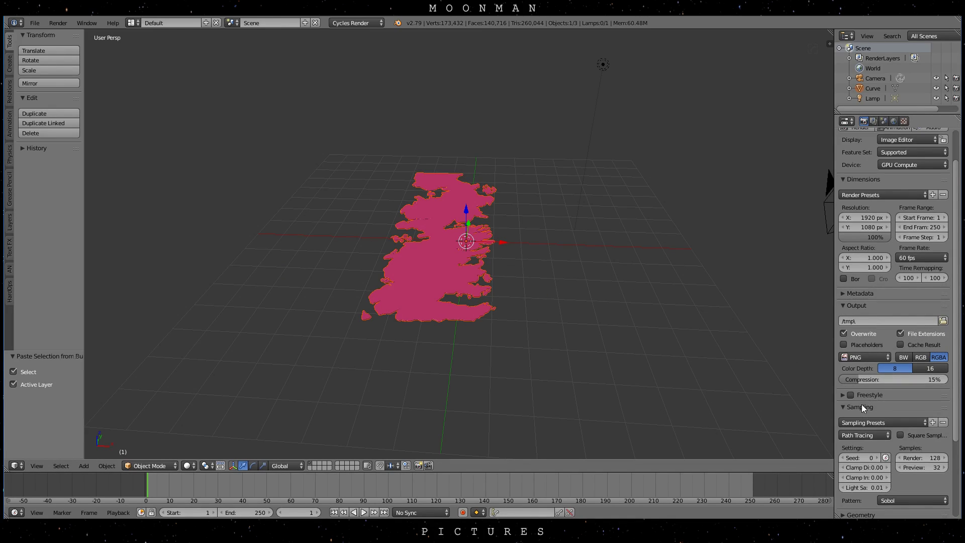
scroll(877, 408, down, 1)
click(928, 437)
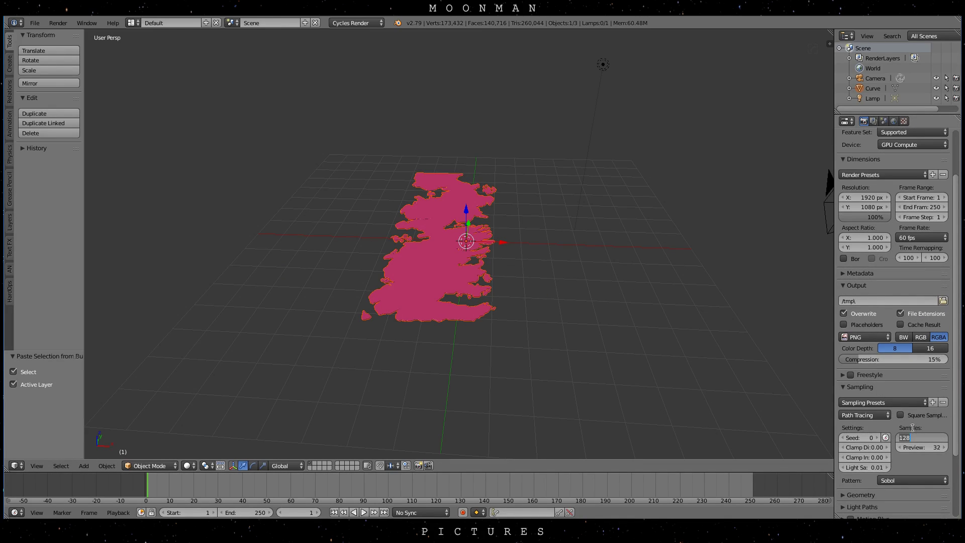
text(256)
key(Return)
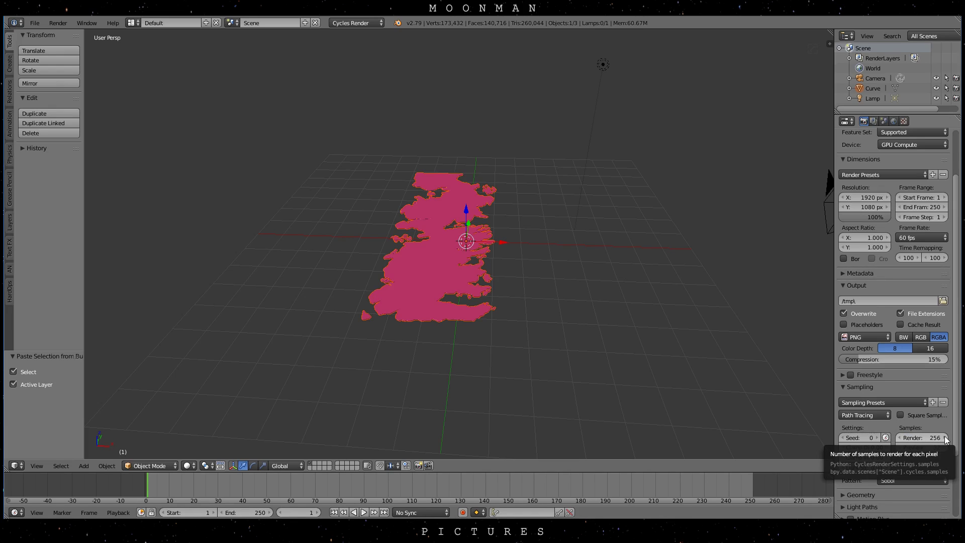
- Set the maximum number of light path bounces to 8
scroll(942, 439, down, 1)
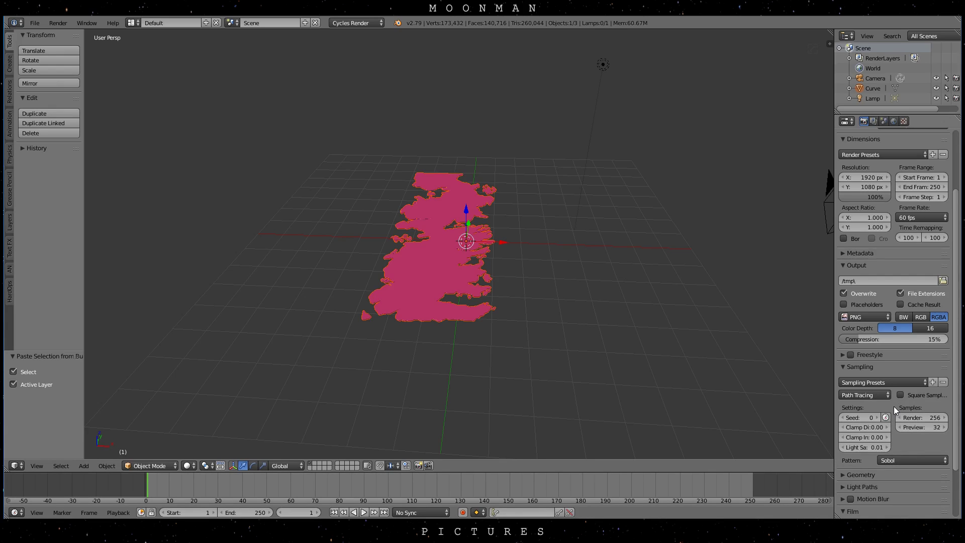
scroll(894, 405, down, 1)
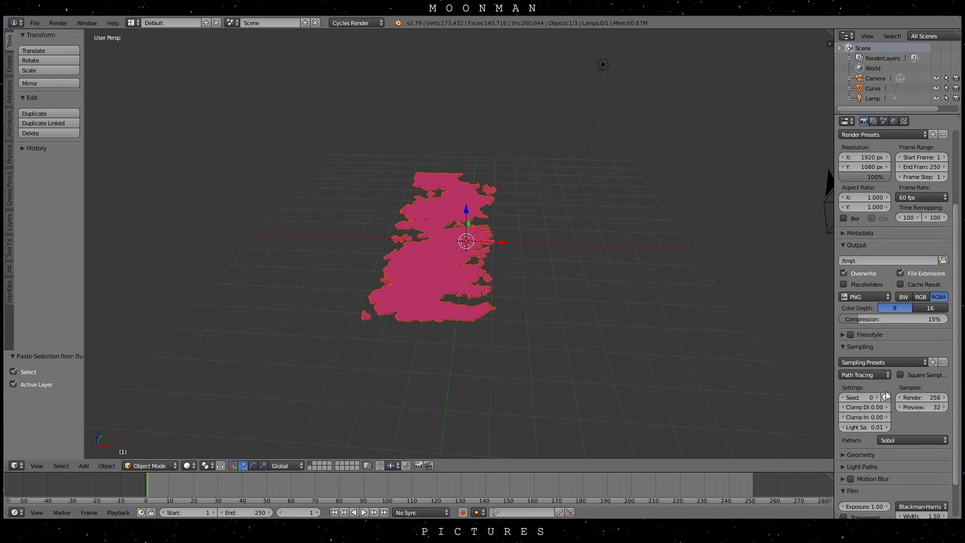
scroll(885, 392, down, 2)
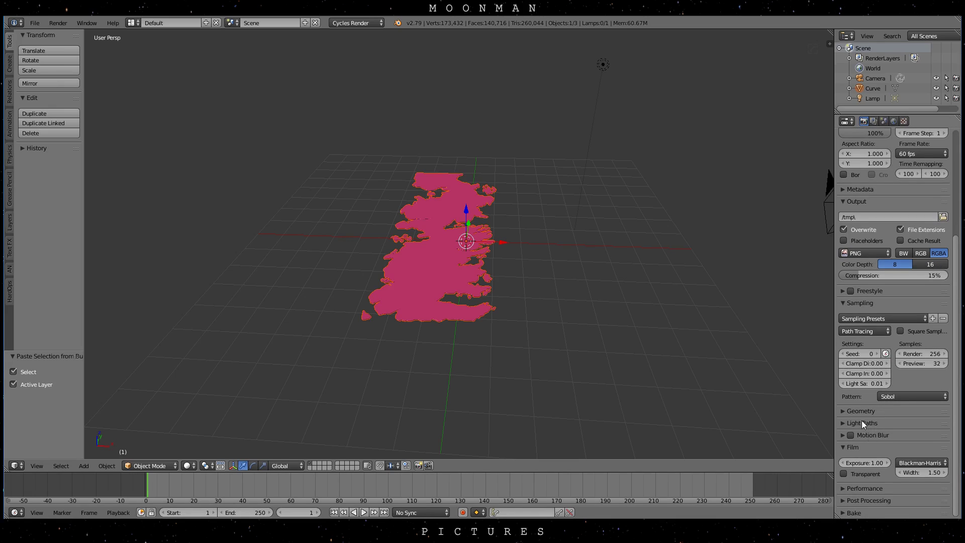
click(864, 424)
scroll(907, 427, down, 2)
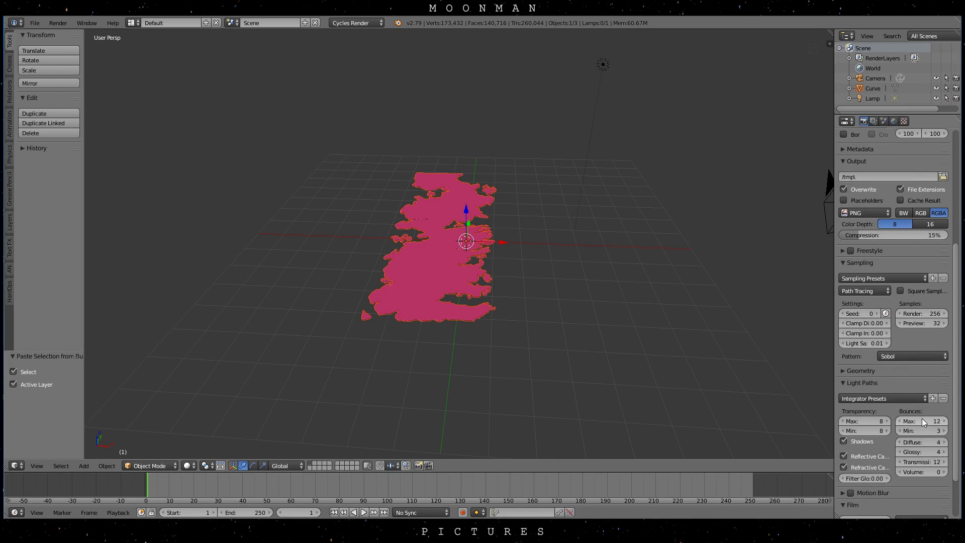
click(921, 418)
text(8)
key(Return)
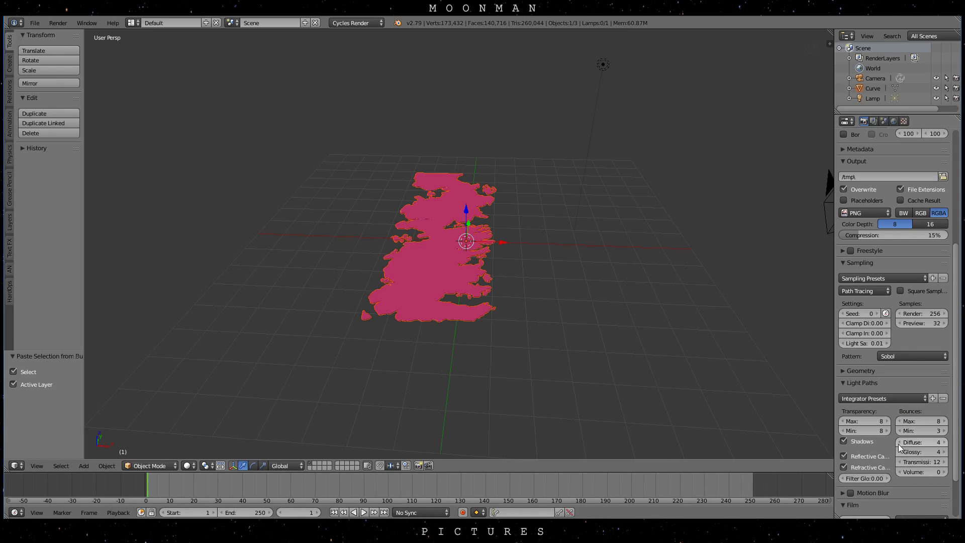
- Look at the render layer settings, and open the HDRI library on the Blender Cloud website in the browser
scroll(900, 447, down, 1)
click(874, 122)
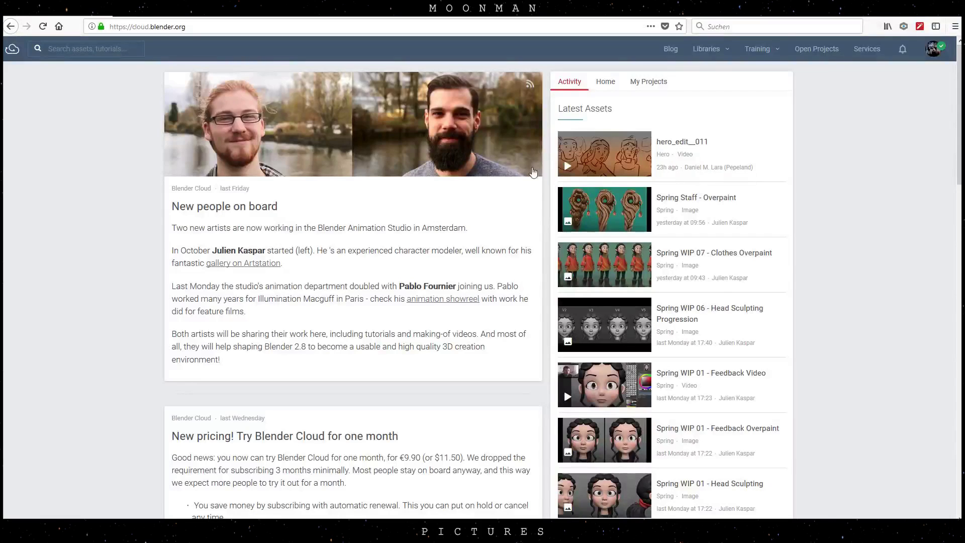
click(713, 49)
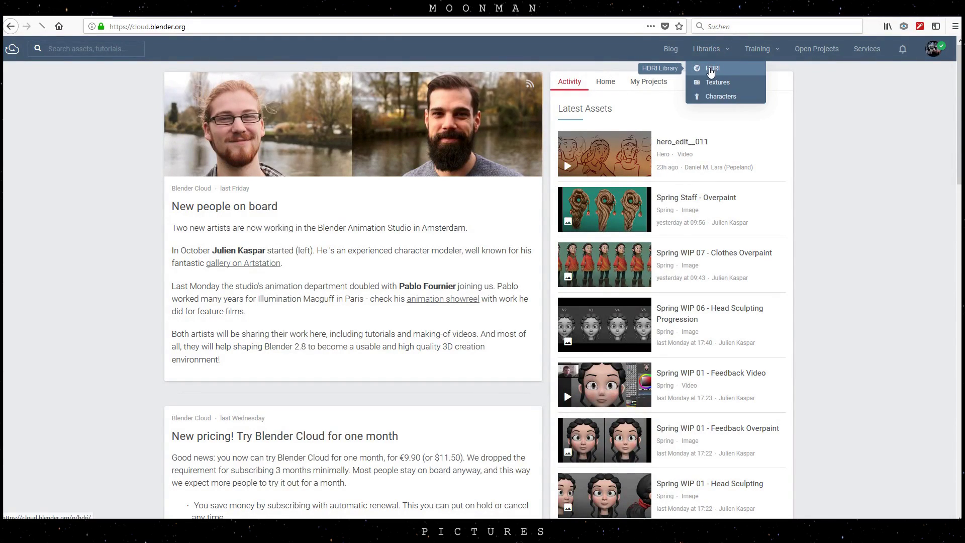
click(711, 69)
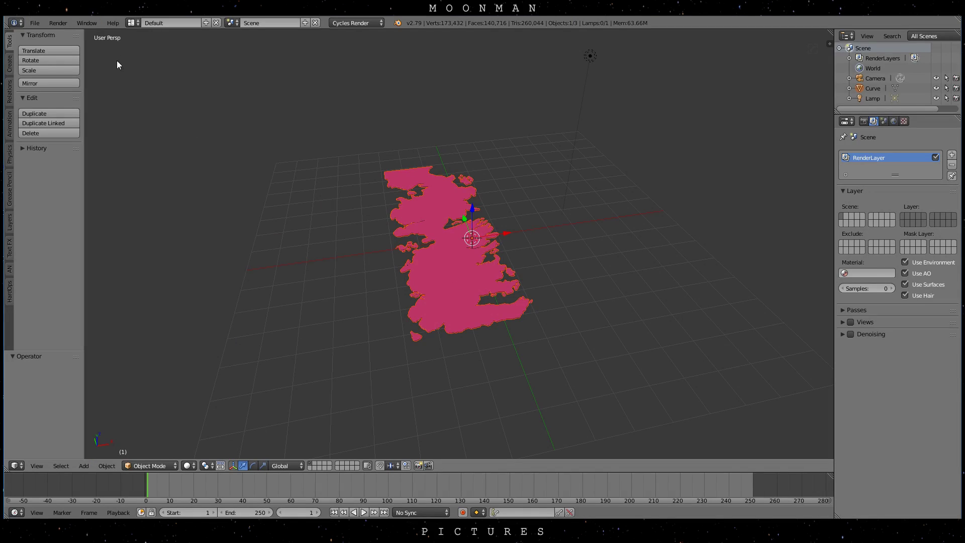
- Switch to the Compositing screen layout and set the camera viewport's shading to Rendered
click(131, 23)
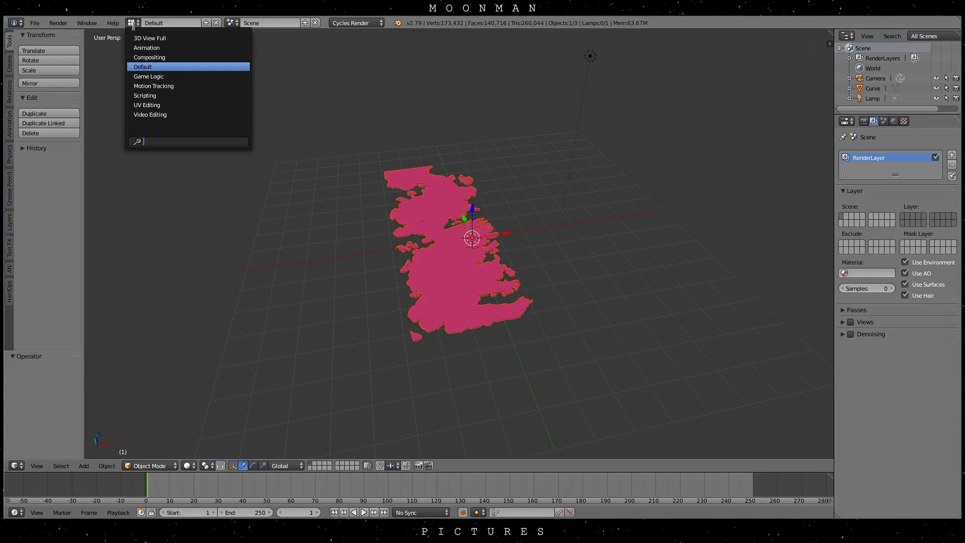
click(158, 56)
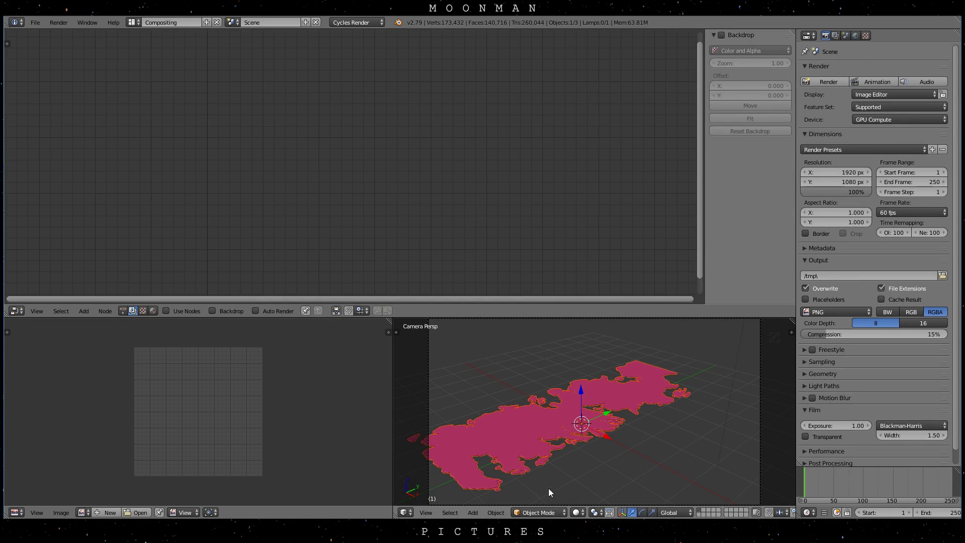
click(582, 513)
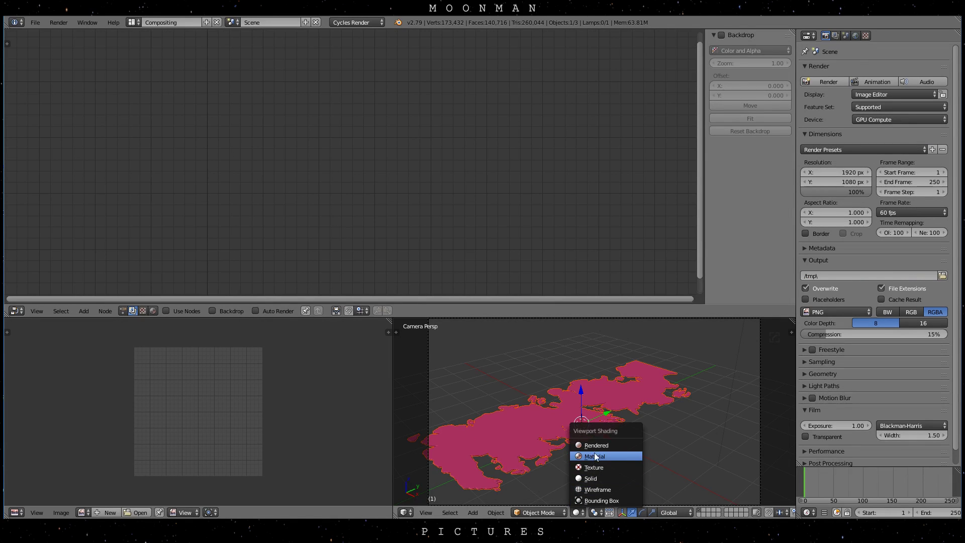
click(616, 446)
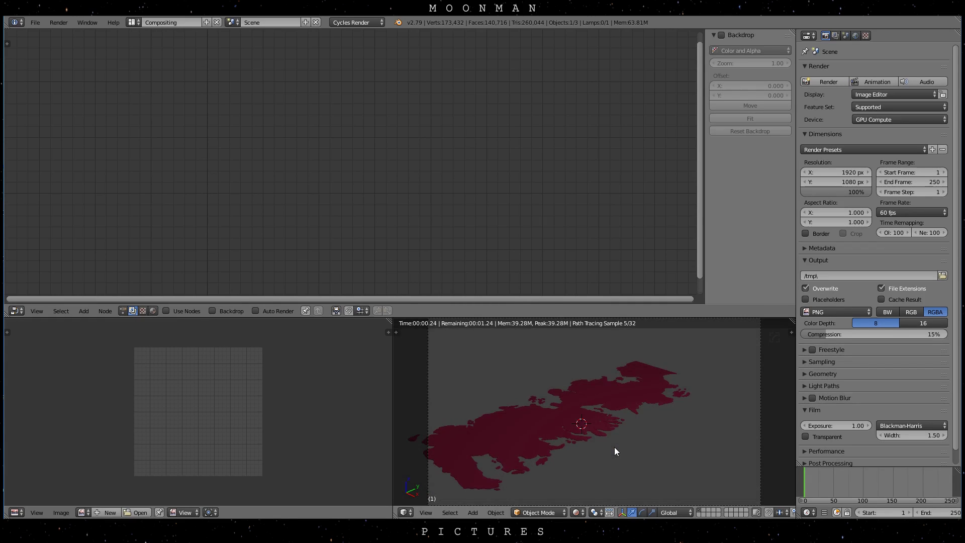
- Show the World's shader nodes in the node editor and enable nodes for it
click(153, 311)
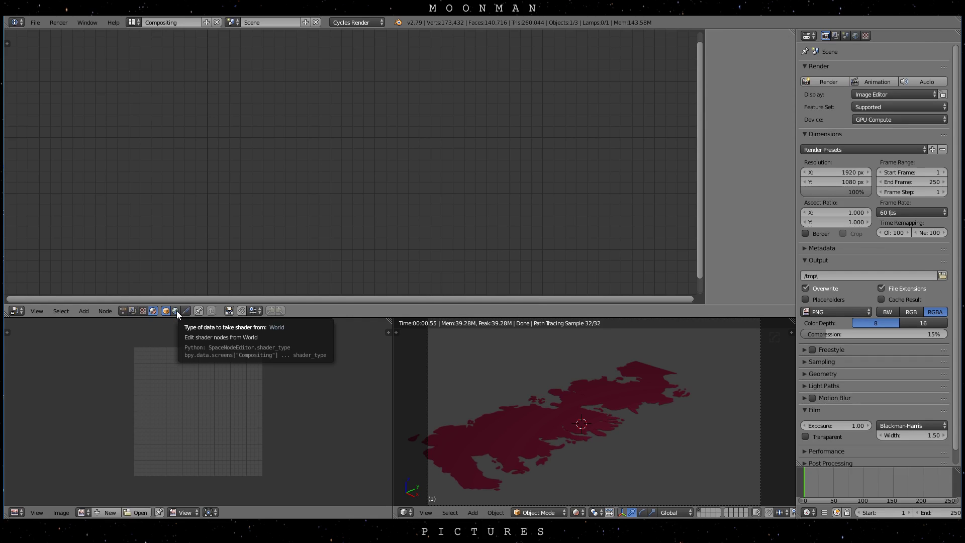
click(177, 310)
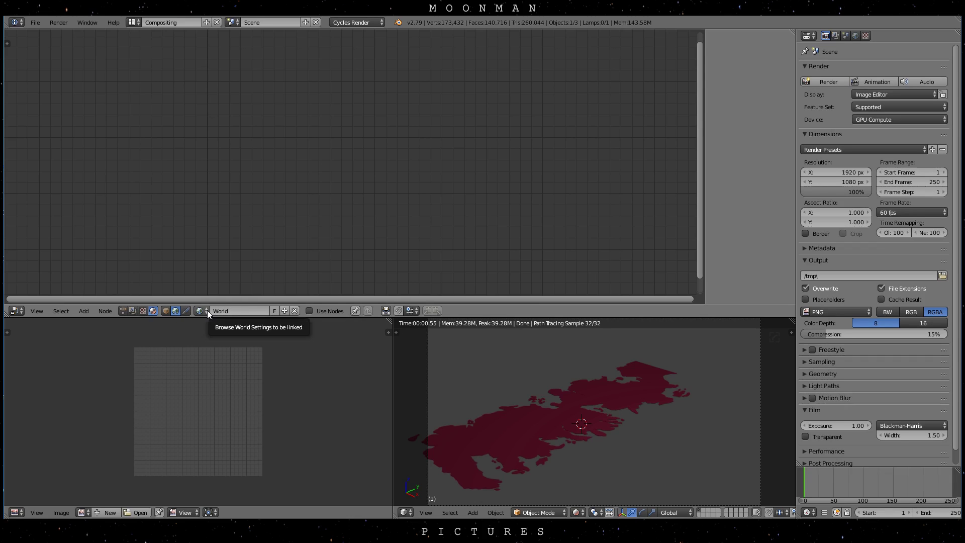
click(309, 311)
- Assign an Environment Texture to the World background color and load blender_institute_4k.hdr into it
click(856, 36)
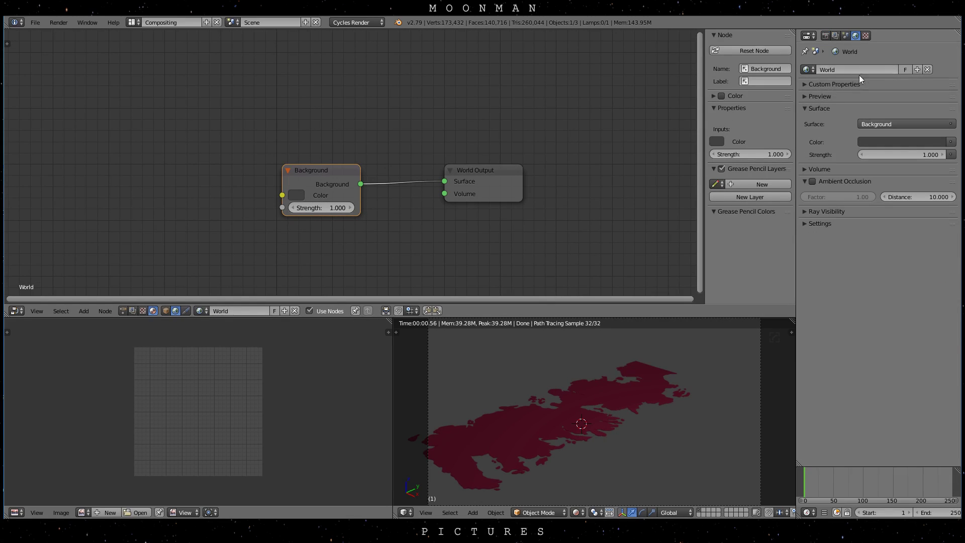
click(951, 142)
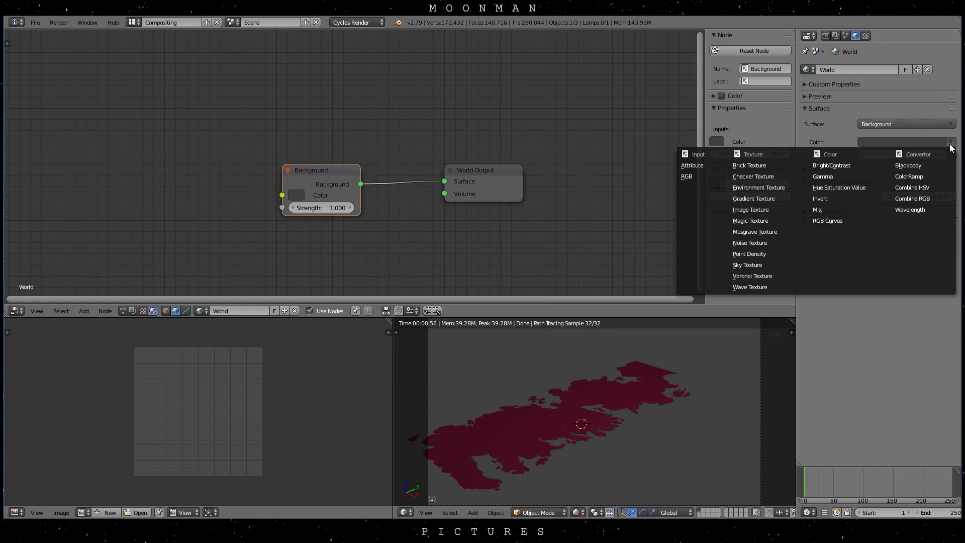
click(768, 189)
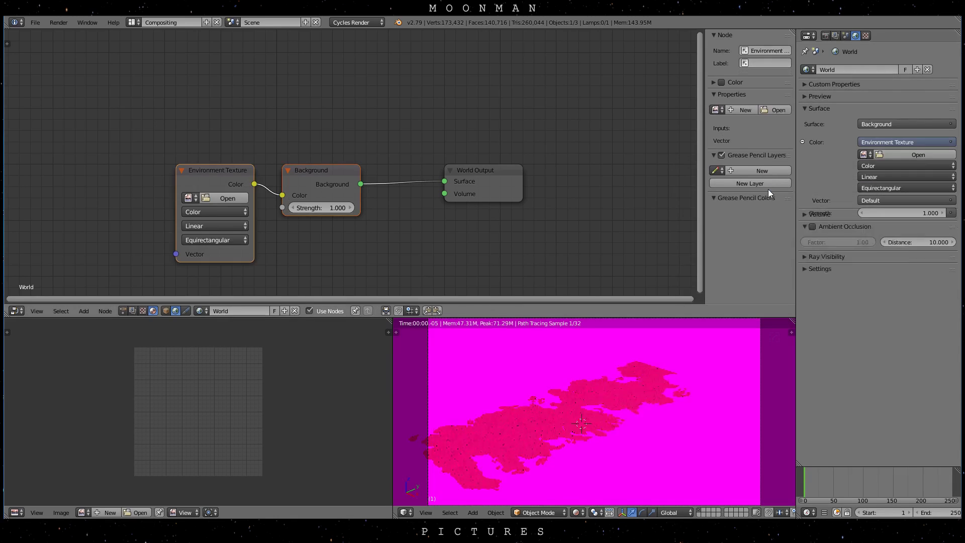
click(910, 155)
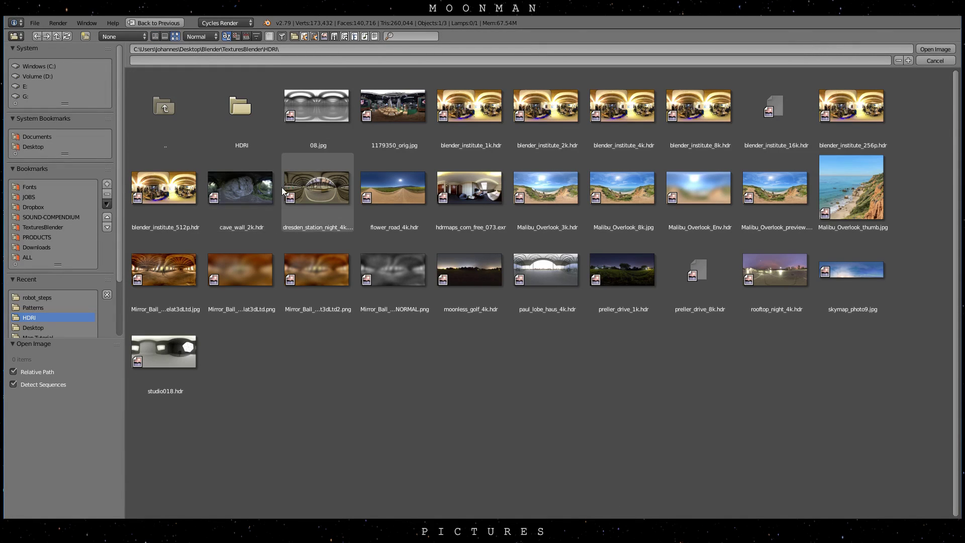
double_click(627, 110)
- Enable shader nodes for the landmass's material, Material.002
click(312, 312)
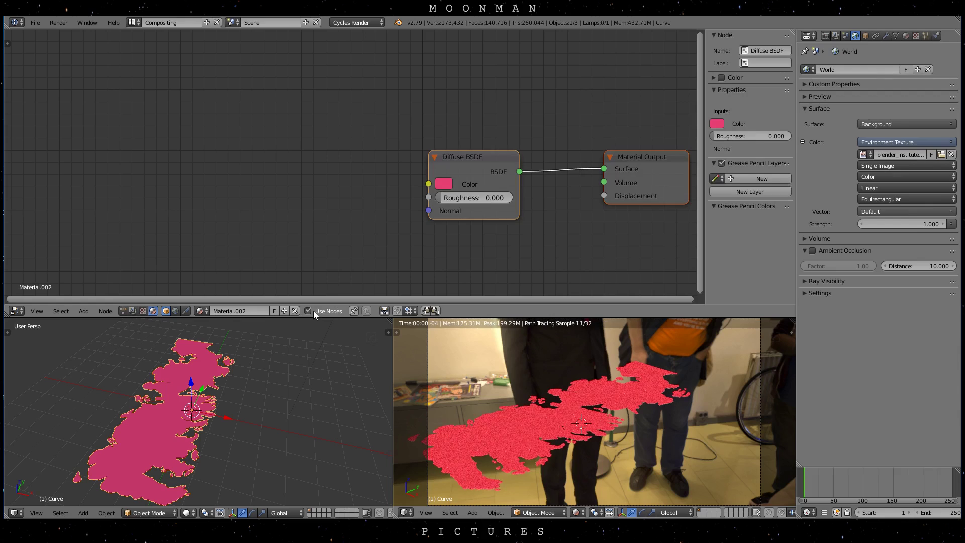
- Change the landmass material's surface shader to Principled BSDF, reposition its node beside the Material Output, and set Metallic to 1.000
key(Home)
click(500, 148)
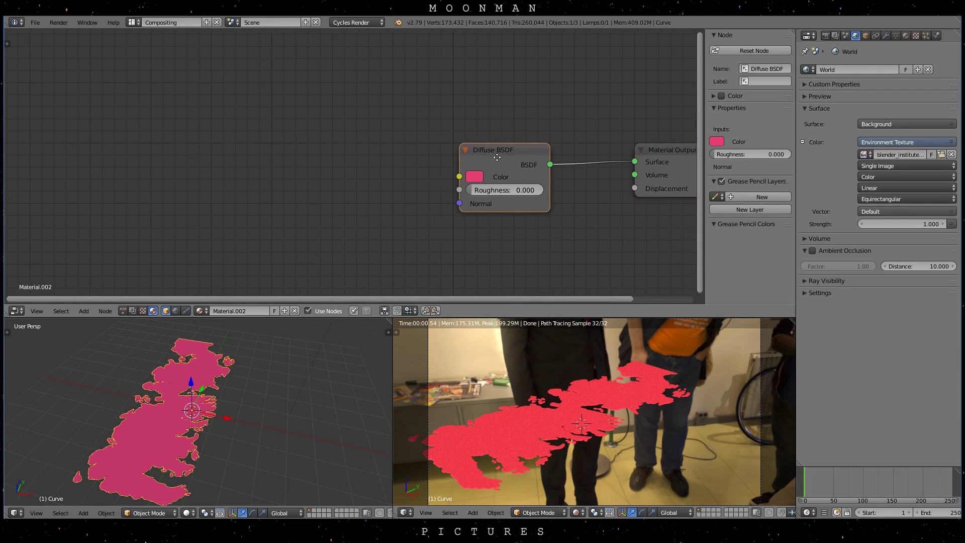
scroll(473, 152, down, 5)
drag(469, 153, 505, 216)
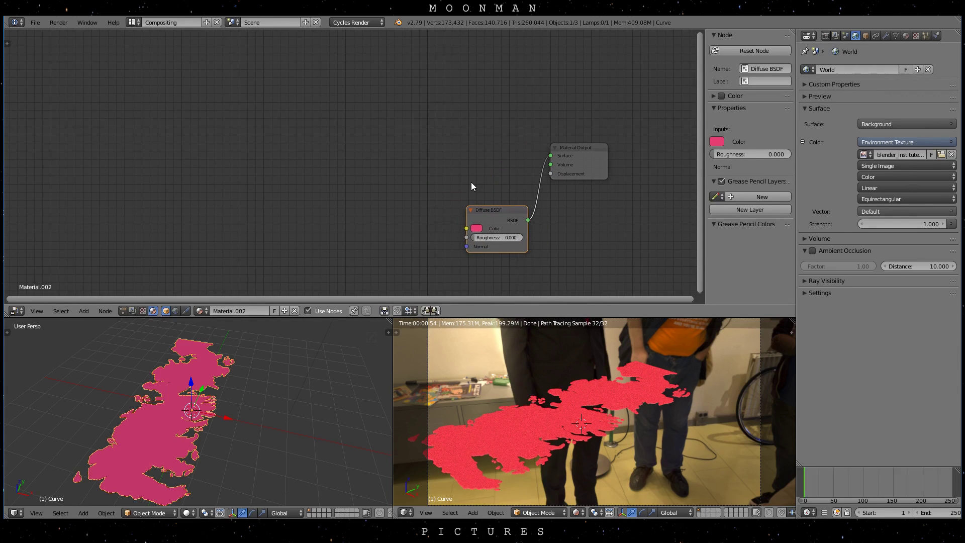
key(shift+a)
mouse_move(457, 255)
click(905, 35)
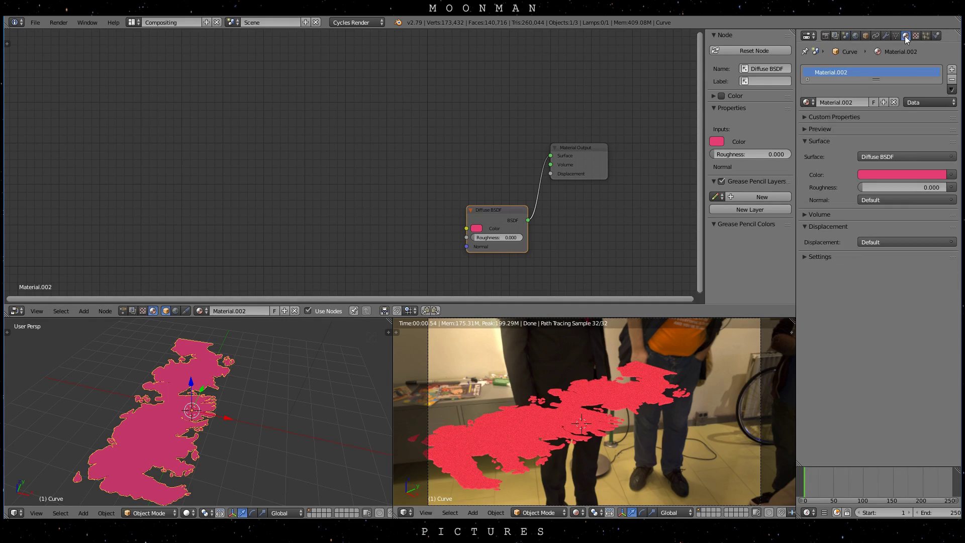
click(878, 160)
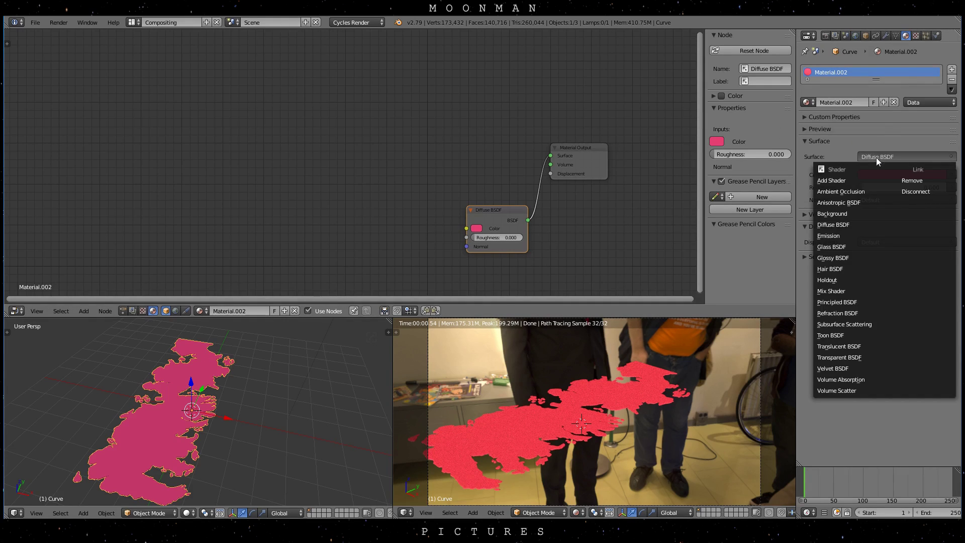
click(840, 303)
drag(495, 208, 476, 106)
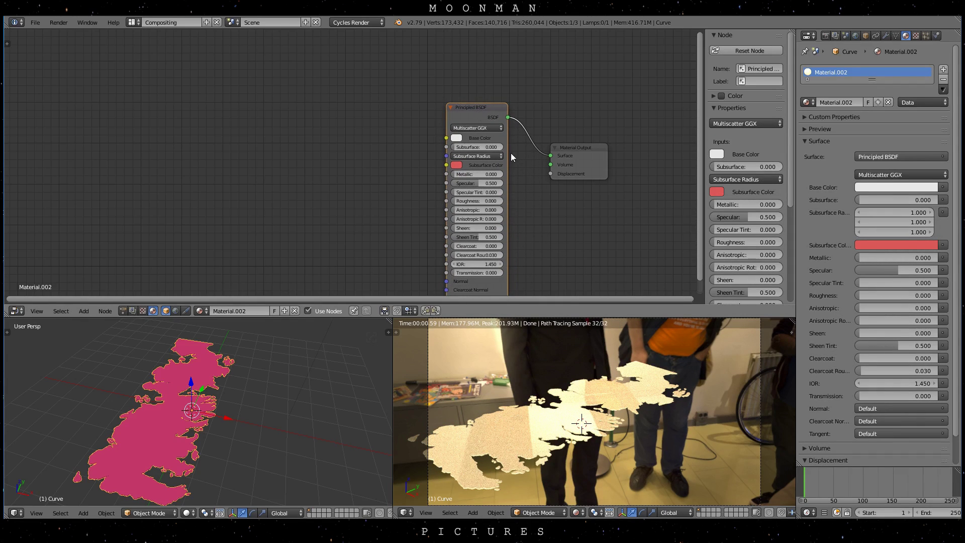
scroll(549, 421, up, 3)
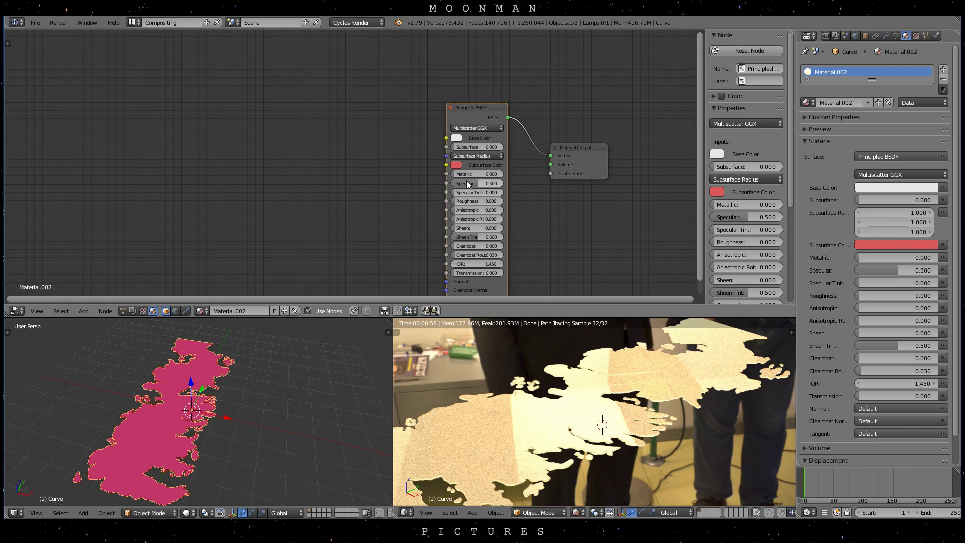
drag(467, 175, 504, 175)
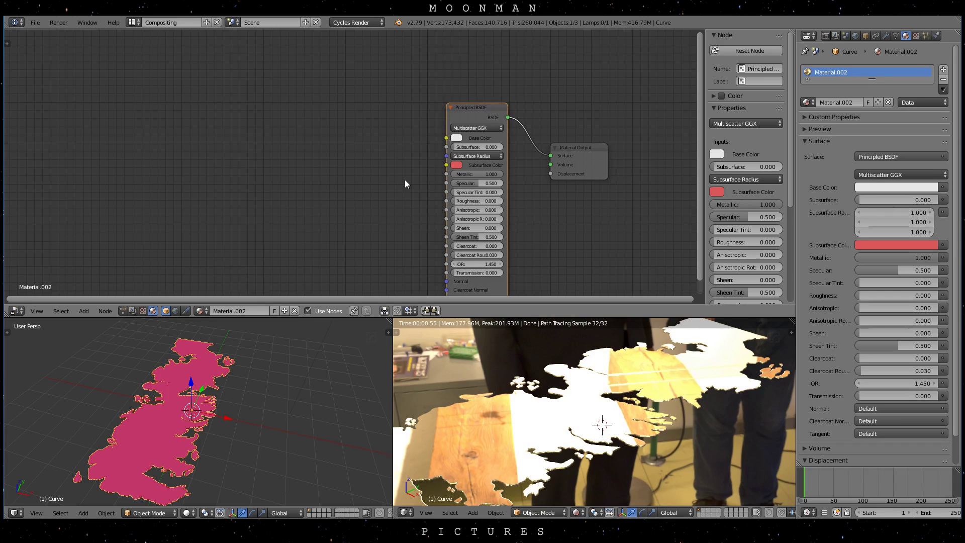
- Add an Image Texture node and connect its Color output to the Principled BSDF's Roughness input
mouse_move(363, 189)
middle_down()
mouse_move(409, 179)
mouse_move(414, 191)
mouse_move(380, 158)
mouse_move(358, 173)
mouse_move(373, 174)
middle_up()
key(shift+a)
mouse_move(352, 250)
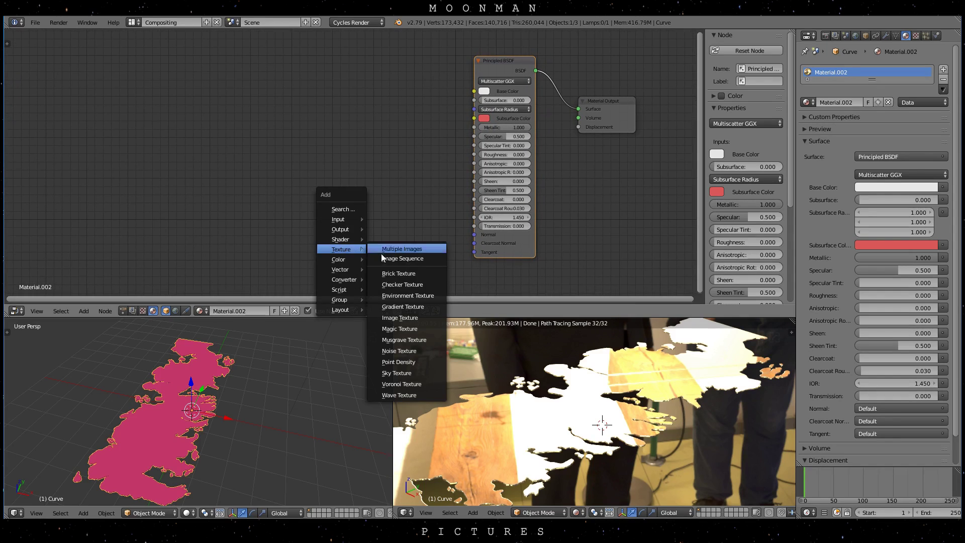
click(401, 317)
click(361, 141)
scroll(419, 156, up, 2)
drag(419, 157, 496, 155)
- Add linked Texture Coordinate and Mapping nodes to the Image Texture and move them away from it to make room
key(ctrl+t)
scroll(415, 159, down, 2)
middle_drag(355, 156, 437, 171)
shift+right_click(270, 168)
key(shift+g)
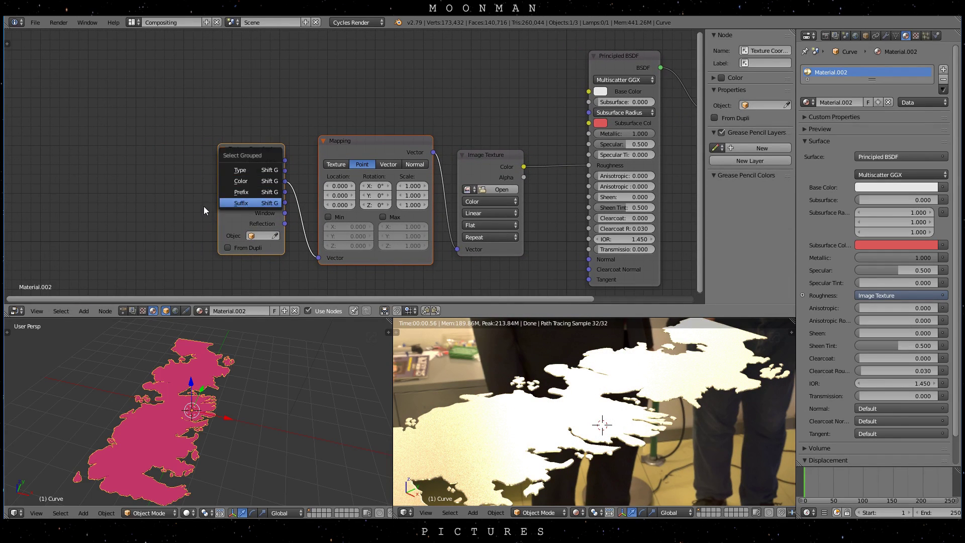
key(g)
- Load P_1.png from the Patterns folder into the Image Texture and connect its Alpha output to Roughness
click(256, 229)
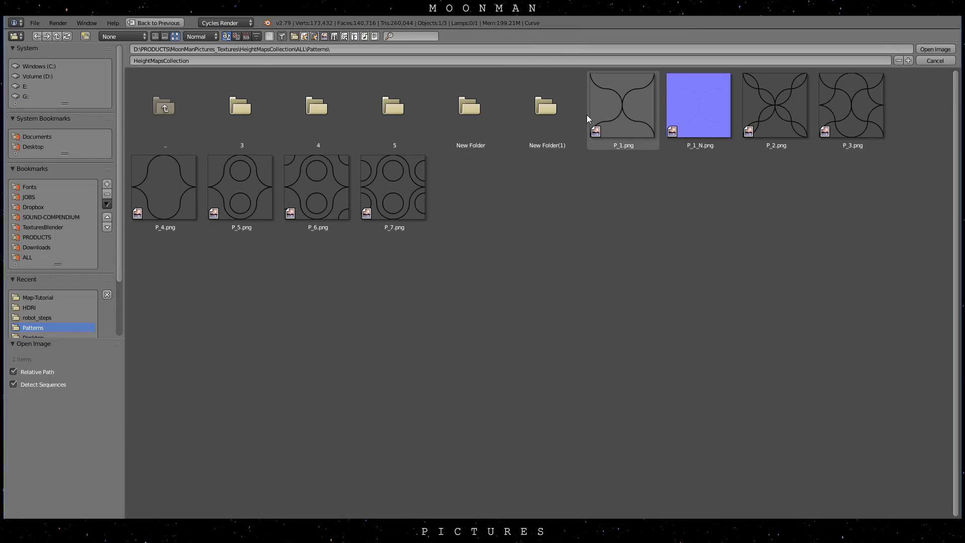
click(592, 114)
double_click(592, 114)
middle_drag(431, 252, 378, 247)
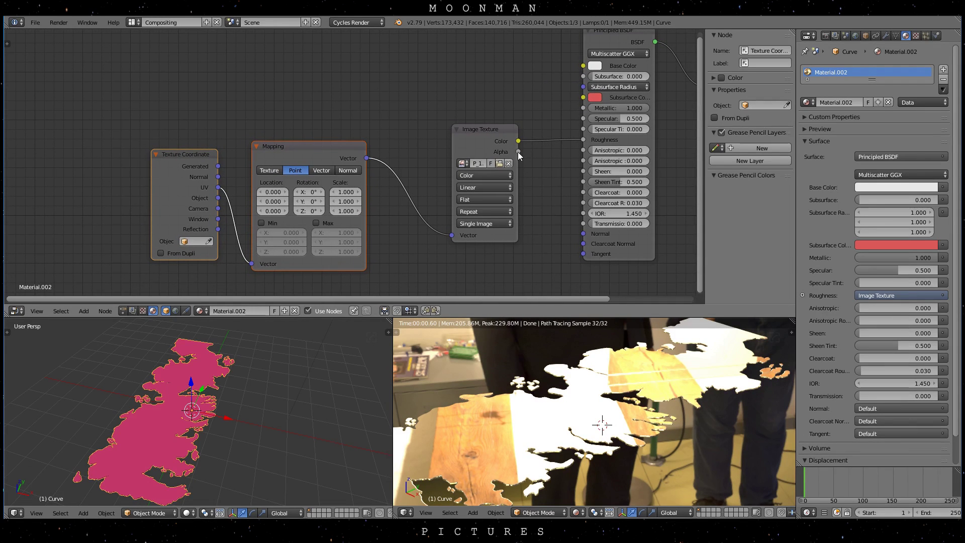
drag(519, 151, 585, 140)
- Place the Image Texture node next to the Mapping node and set the Mapping scale to 32 on all three axes
click(480, 129)
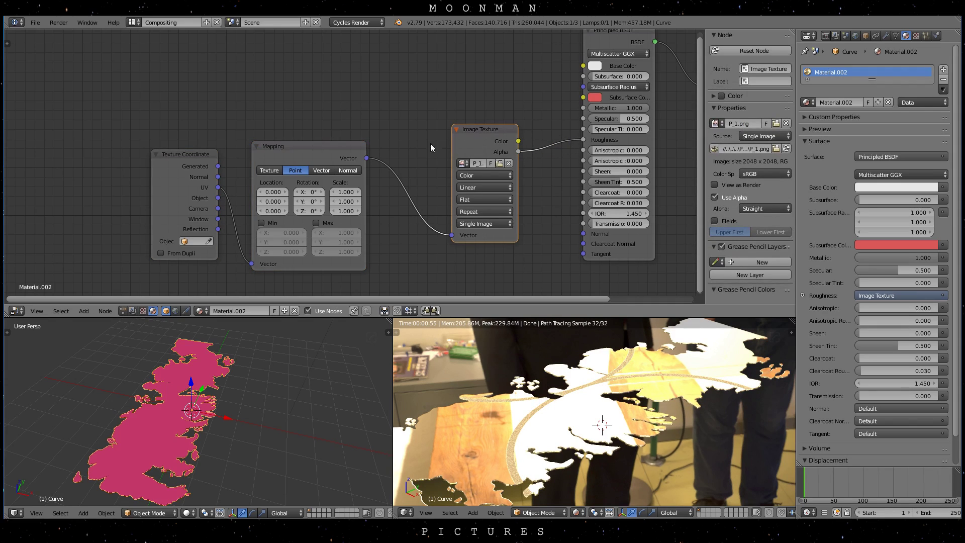
shift+click(317, 154)
shift+click(176, 180)
key(a)
click(277, 220)
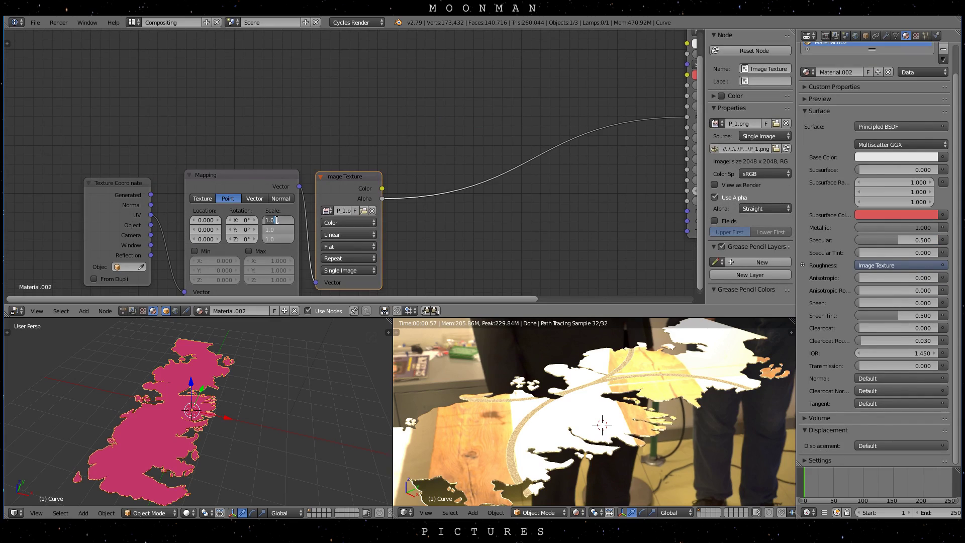
key(Return)
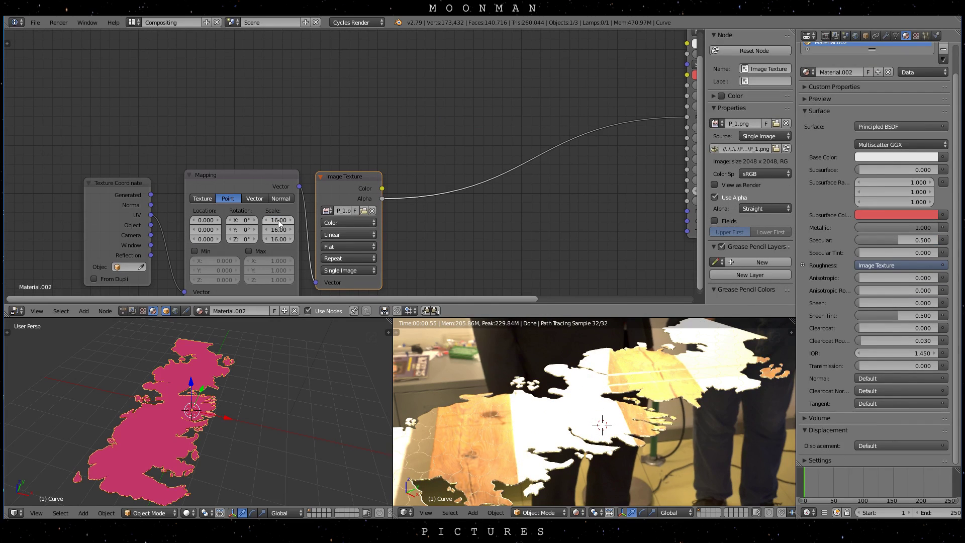
drag(277, 220, 277, 240)
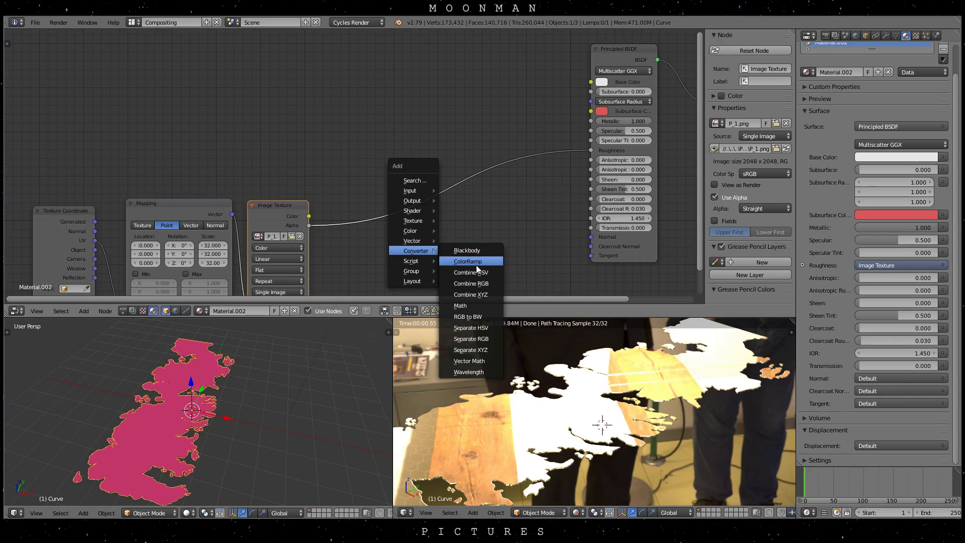
- Insert a ColorRamp between the Image Texture's Alpha and Roughness, and compare its gradient flipped and restored
click(476, 263)
click(390, 162)
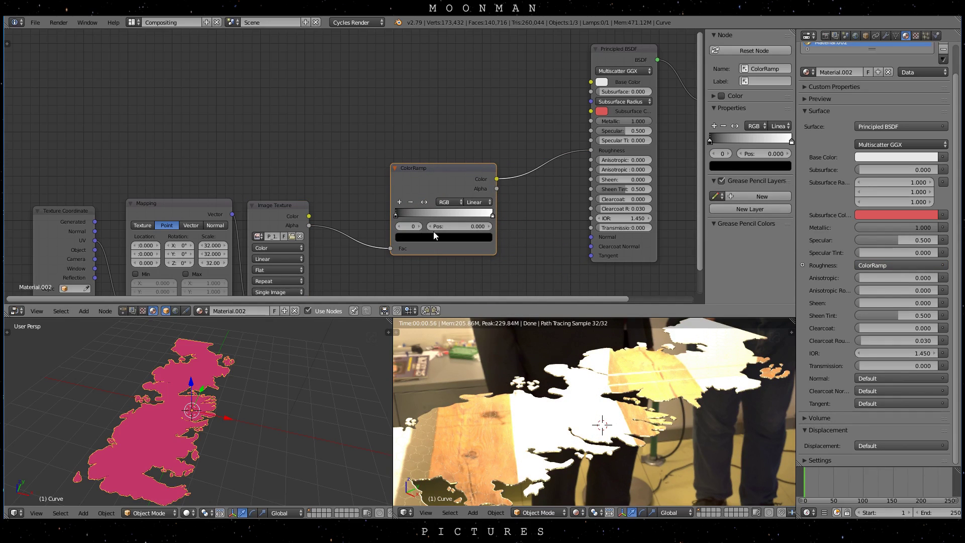
click(424, 202)
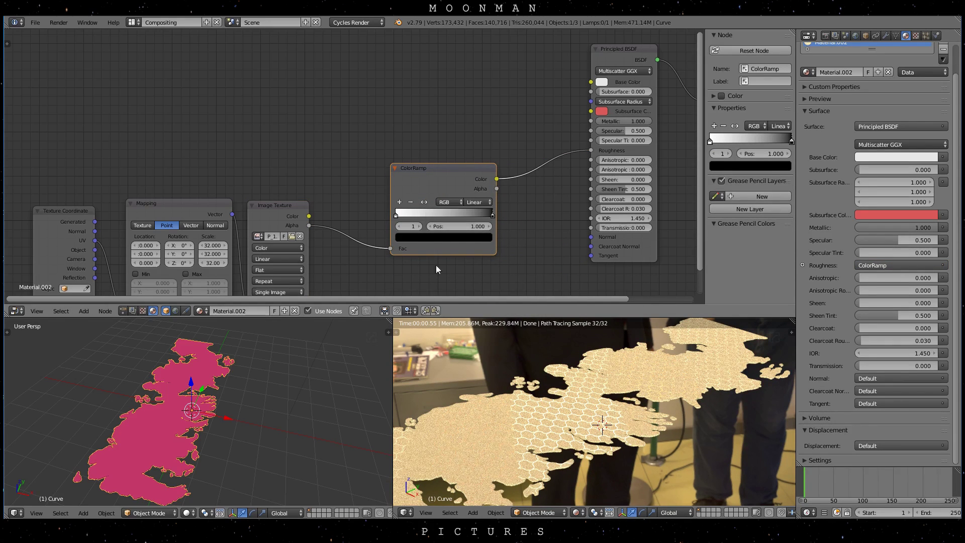
click(425, 202)
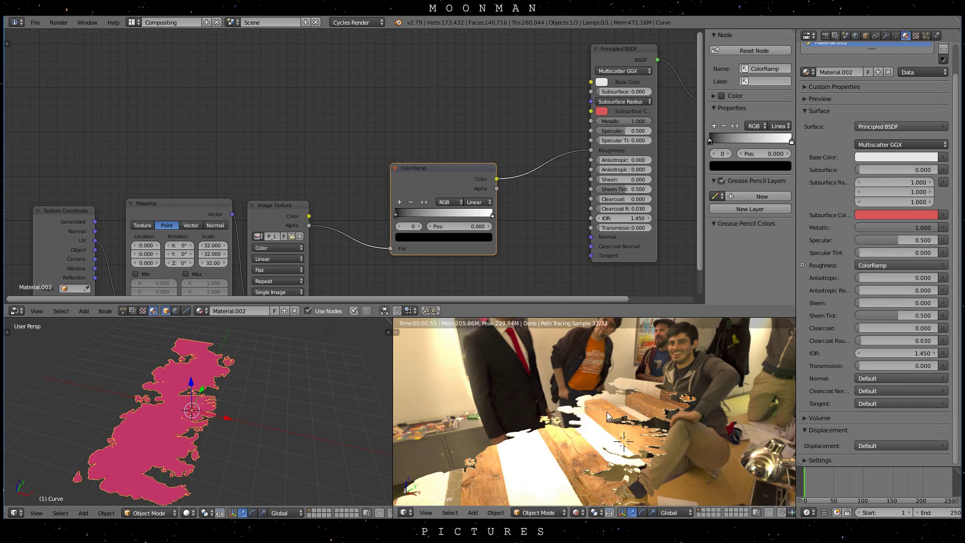
scroll(608, 411, up, 3)
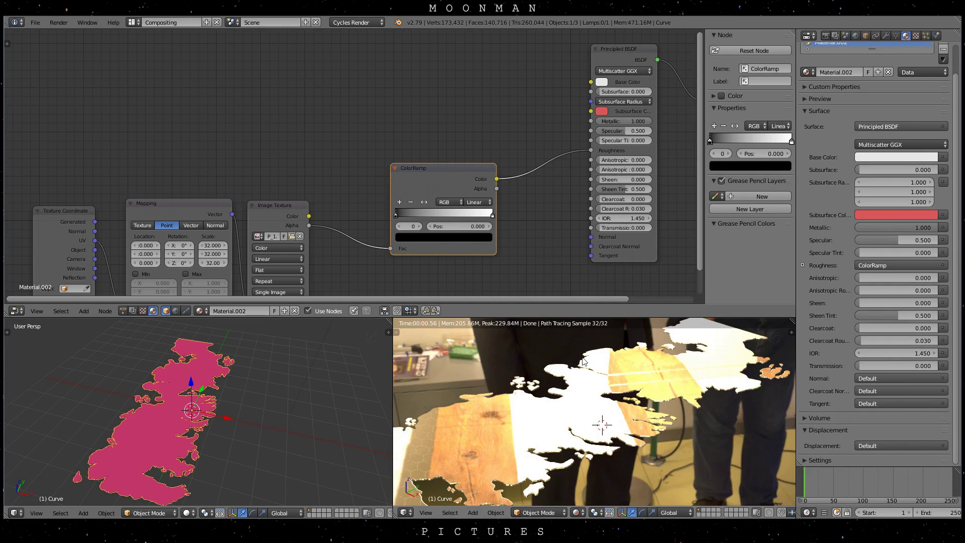
- Insert a MixRGB node between the ColorRamp and Roughness, and darken its Color2 to a dark grey
key(shift+a)
mouse_move(498, 242)
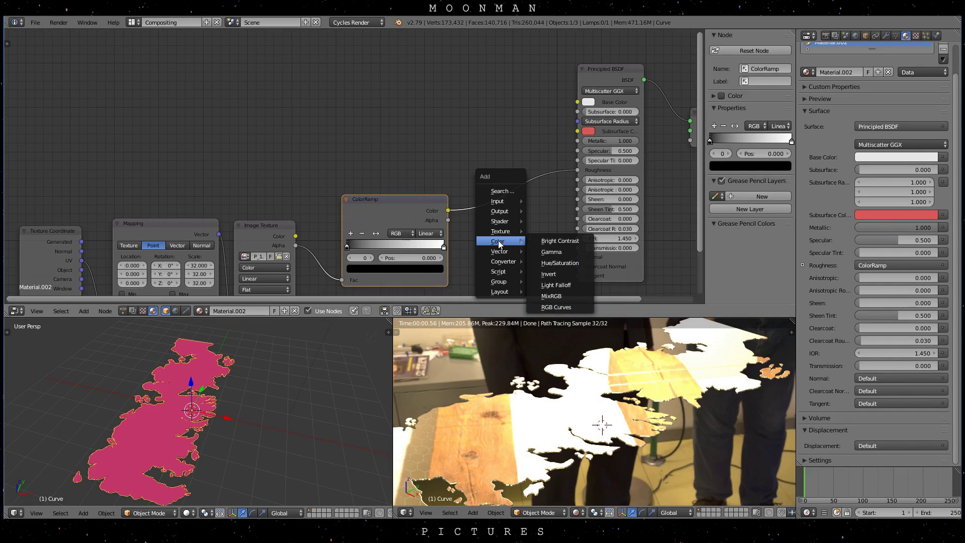
click(560, 296)
click(492, 177)
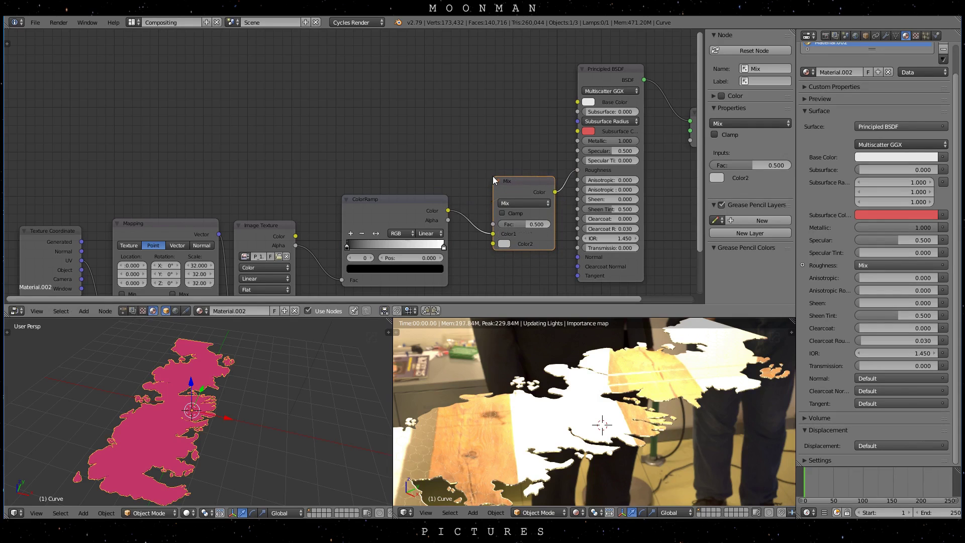
click(506, 244)
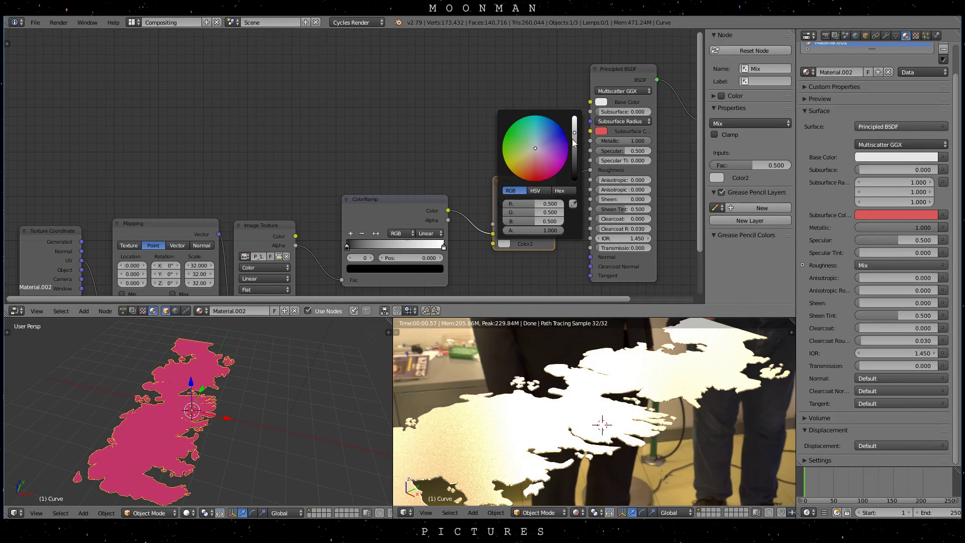
drag(574, 142, 574, 177)
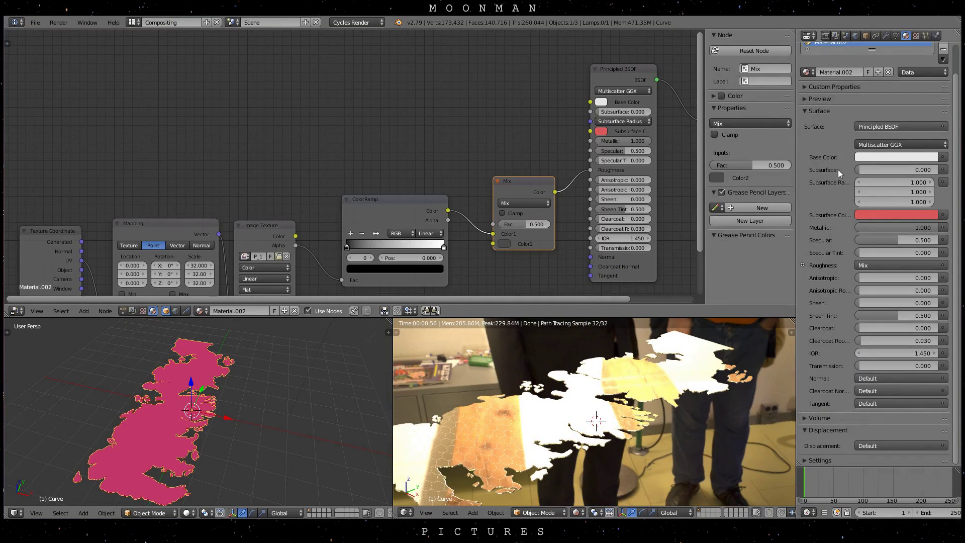
- Set the Principled BSDF's Base Color to orange and fine-tune the brightness of the Mix node's Color2
click(879, 159)
drag(871, 190, 873, 235)
click(505, 244)
mouse_move(574, 161)
mouse_down()
mouse_move(574, 180)
mouse_move(575, 148)
mouse_up()
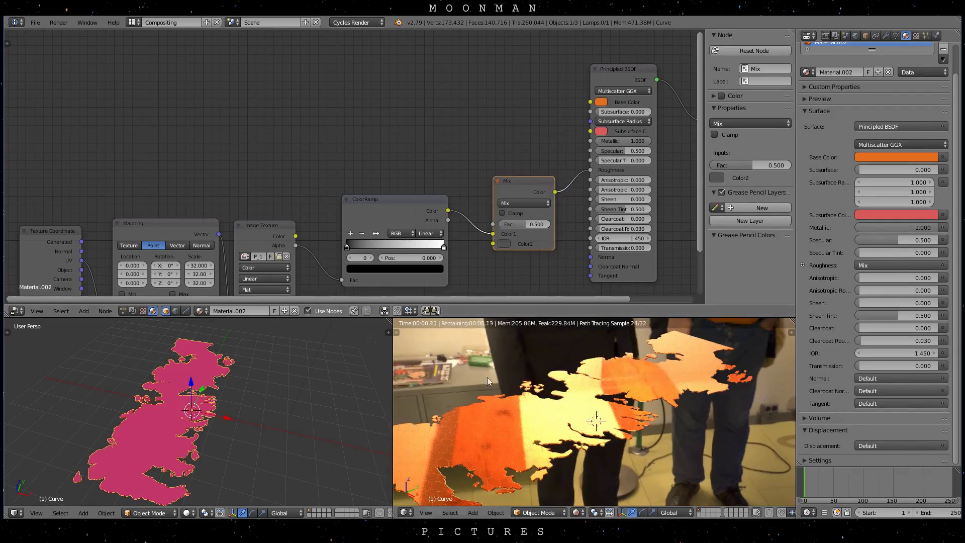
- Add a plane under the landmass and scale it up until it extends well beyond the landmass
key(shift+a)
mouse_move(573, 371)
click(642, 150)
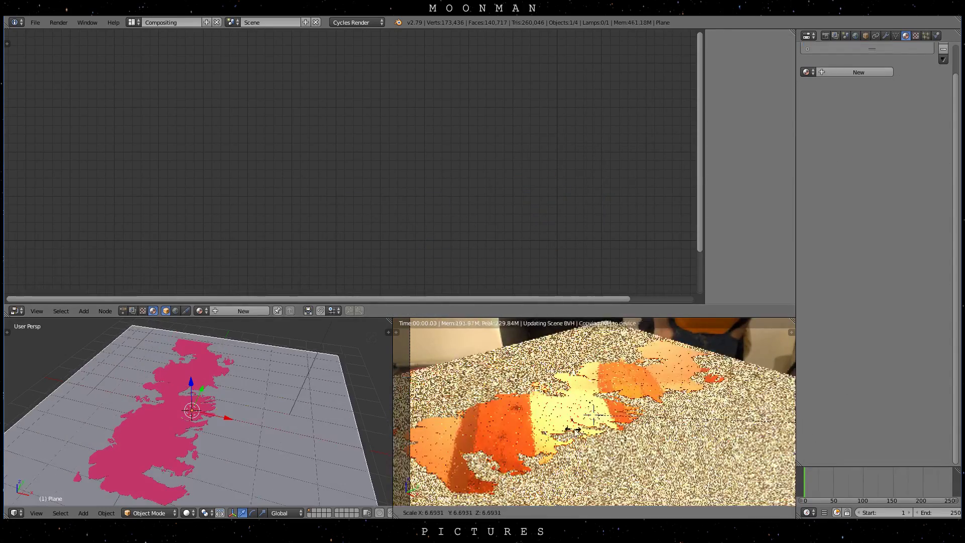
right_click(588, 410)
right_click(586, 408)
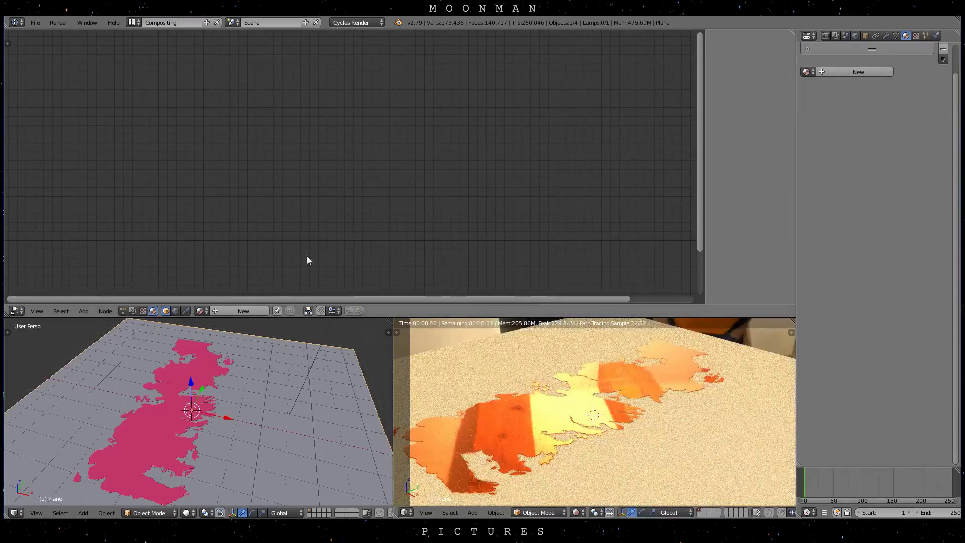
- Create a new Diffuse BSDF material for the plane and set its color to red (R 0.800, G 0.025, B 0.000)
scroll(573, 121, up, 1)
click(573, 132)
drag(599, 176, 611, 215)
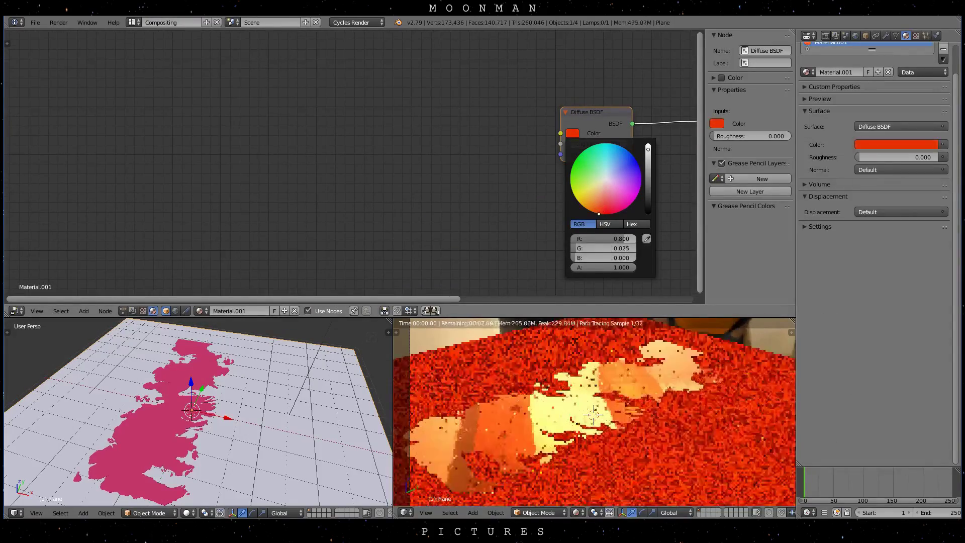
scroll(561, 412, up, 1)
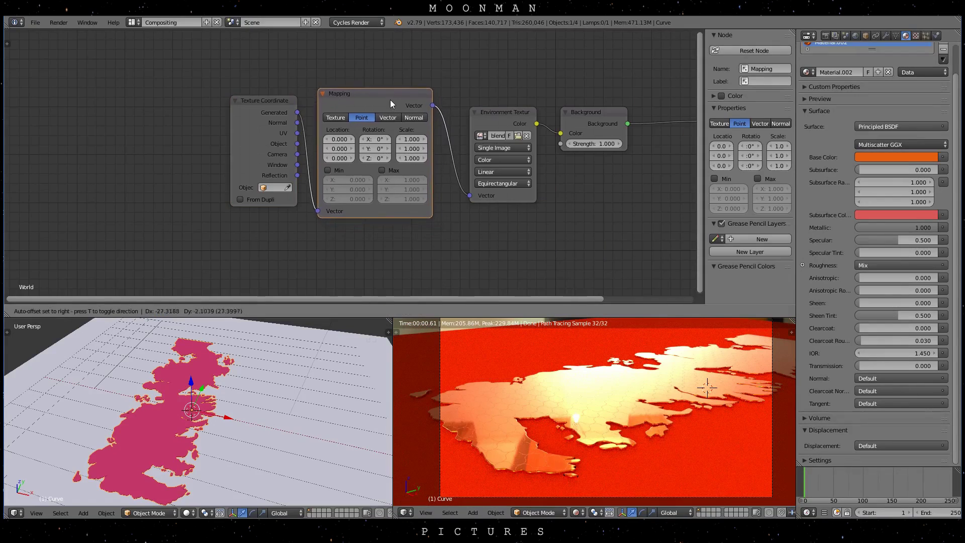
- Add linked Texture Coordinate and Mapping nodes to the World's Environment Texture and move them further away from it
click(388, 97)
shift+click(281, 123)
key(g)
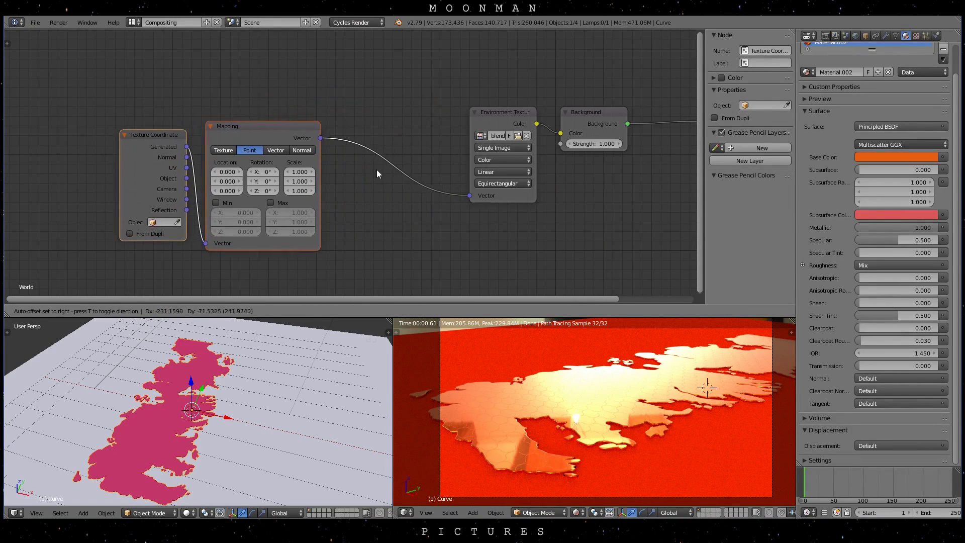
click(377, 168)
- Append the ImageBlur node group from the NodeTree section of the wide_NodePack.blend library, filtering the list by "blur"
key(shift+a)
mouse_move(397, 300)
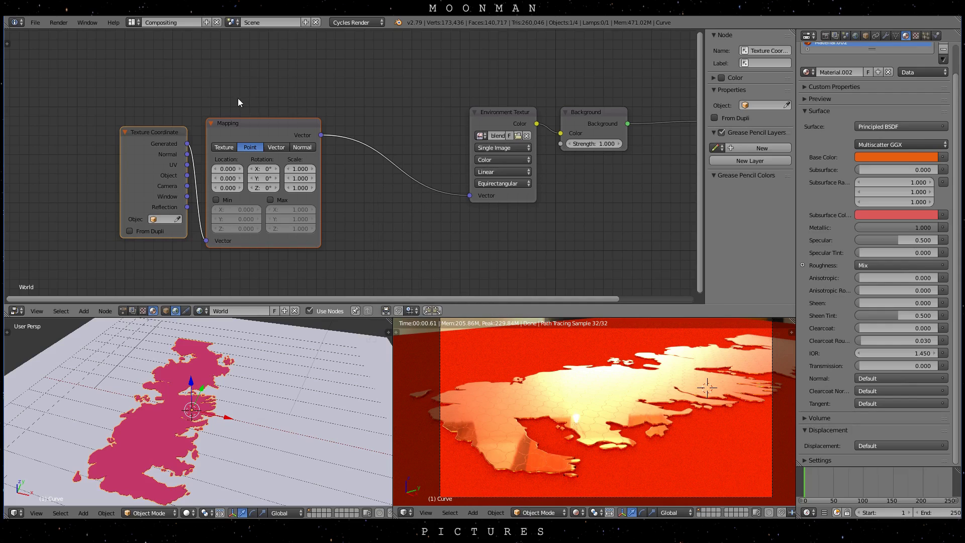
click(34, 23)
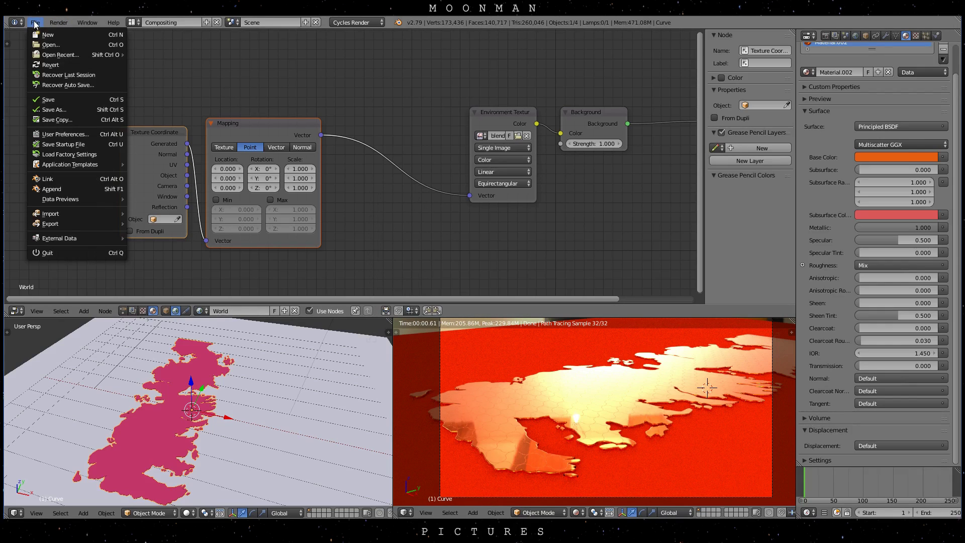
click(52, 189)
click(172, 94)
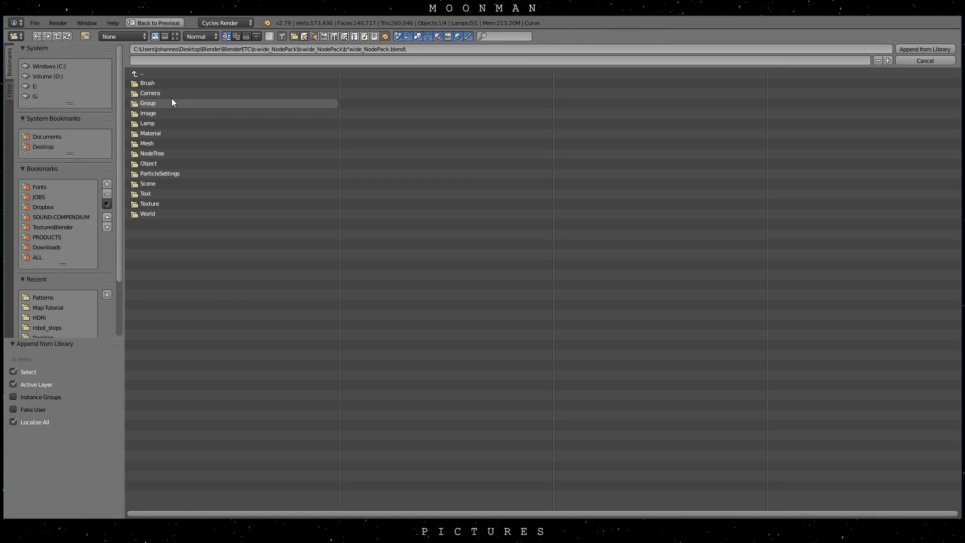
click(160, 154)
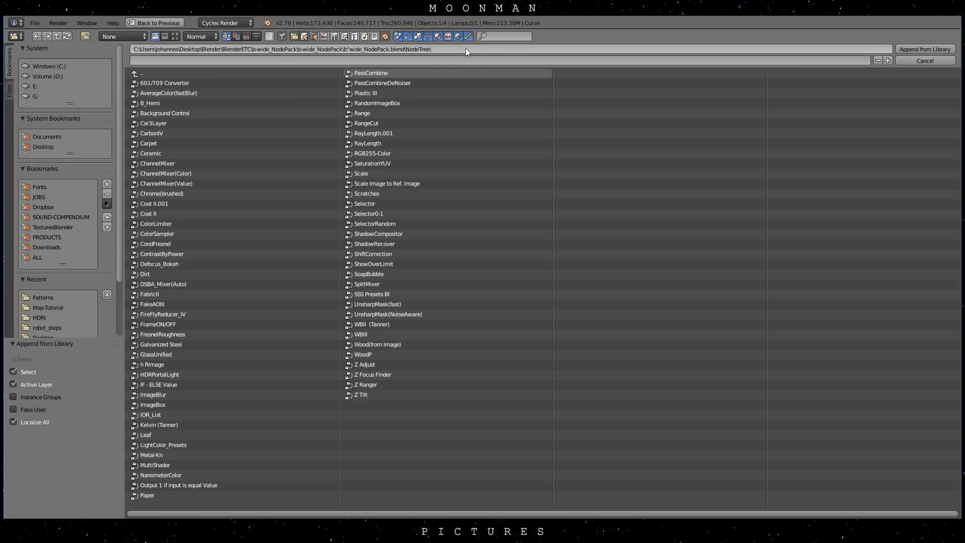
click(503, 36)
text(blur)
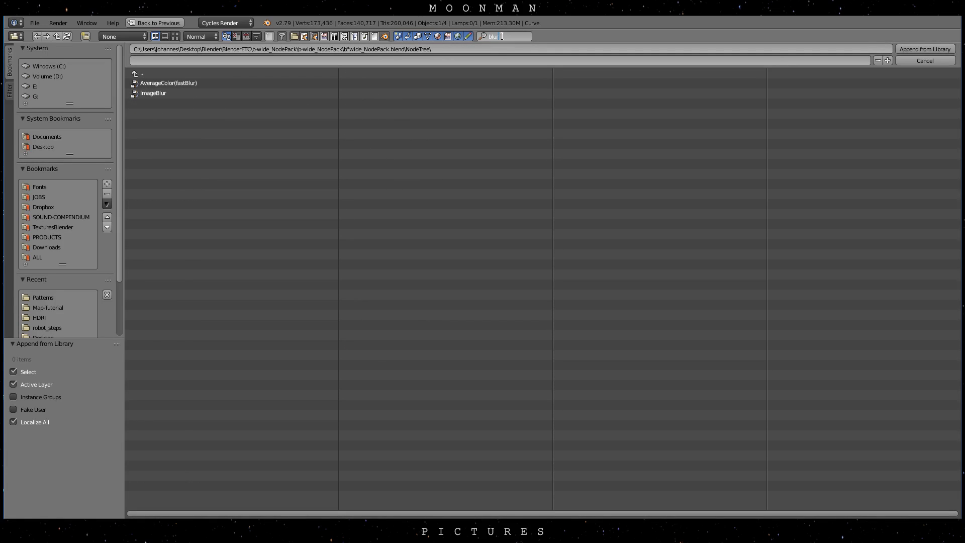
double_click(174, 92)
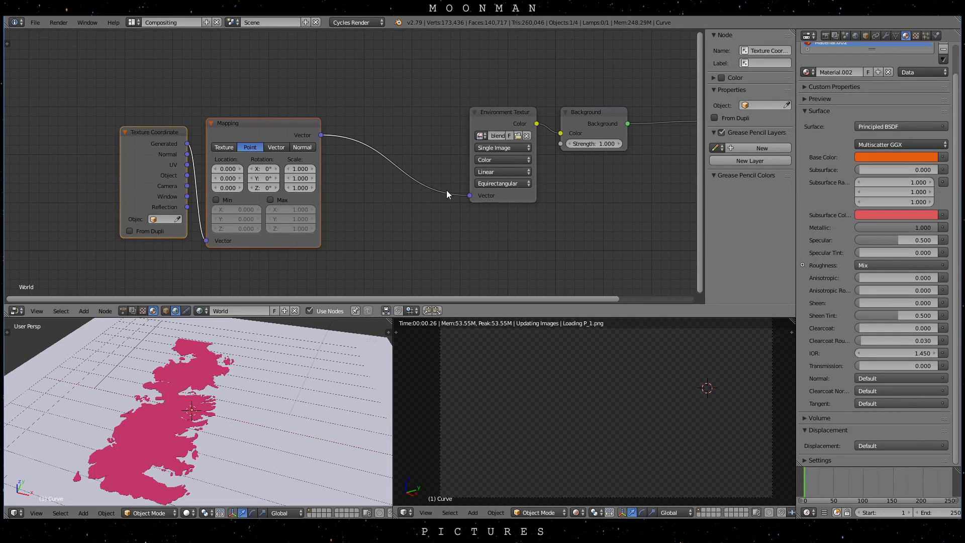
- Insert the ImageBlur node group between the World's Mapping and Environment Texture nodes and raise its Fac slightly
key(shift+a)
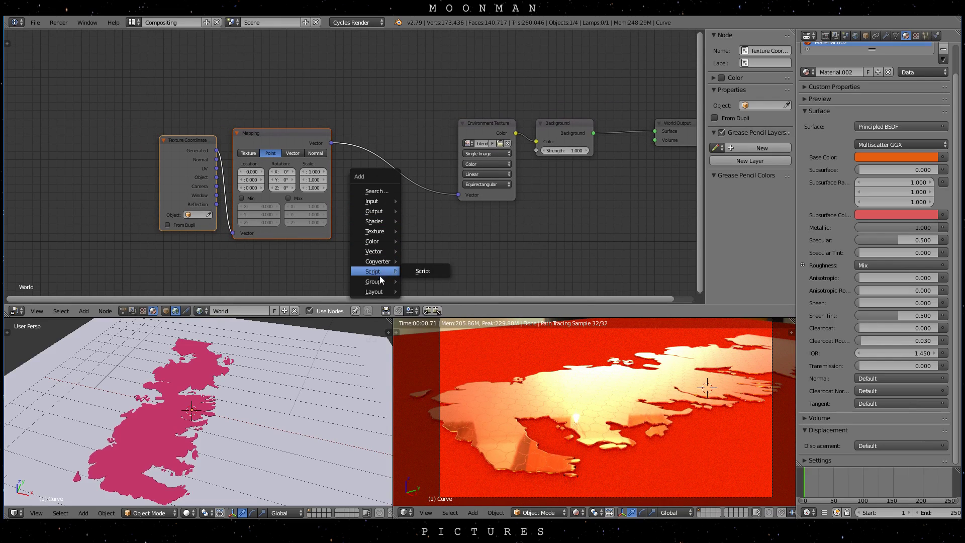
mouse_move(379, 285)
click(428, 308)
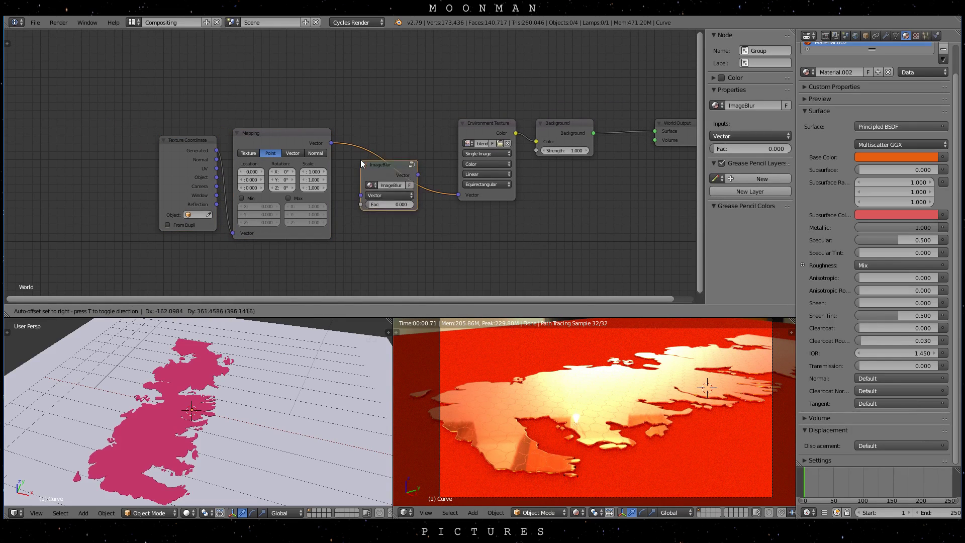
click(394, 190)
scroll(429, 185, up, 3)
drag(383, 208, 389, 208)
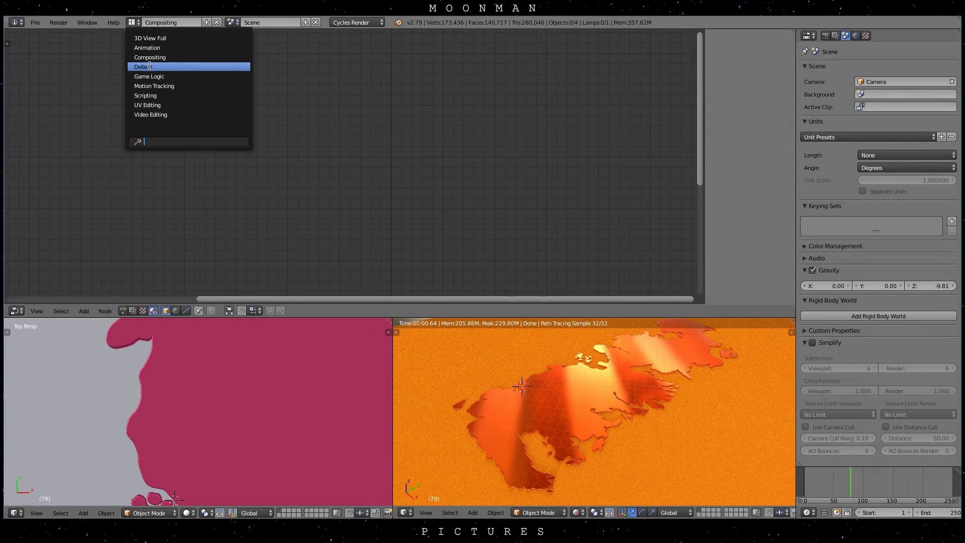
- Add a mesh circle to the scene and scale it down to a small city-marker size
click(149, 69)
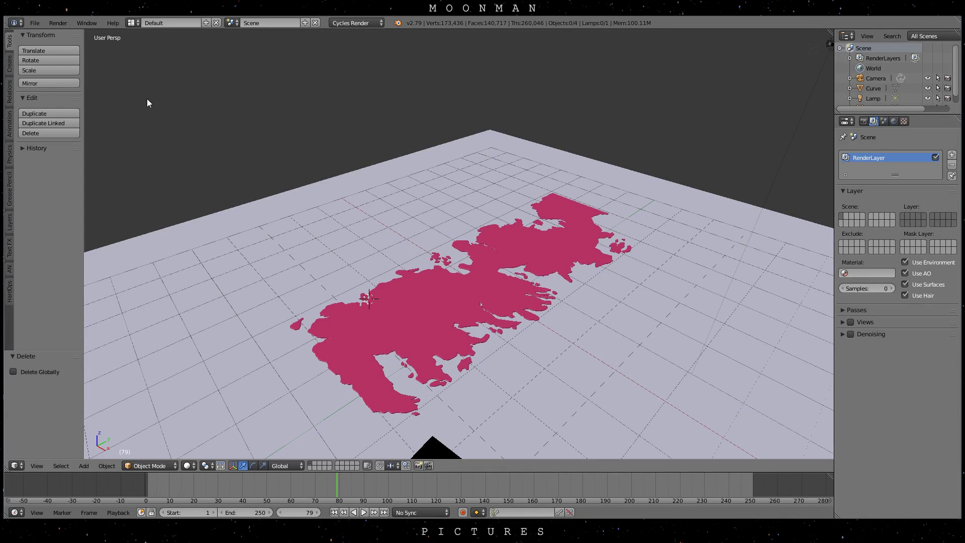
key(shift+a)
mouse_move(391, 318)
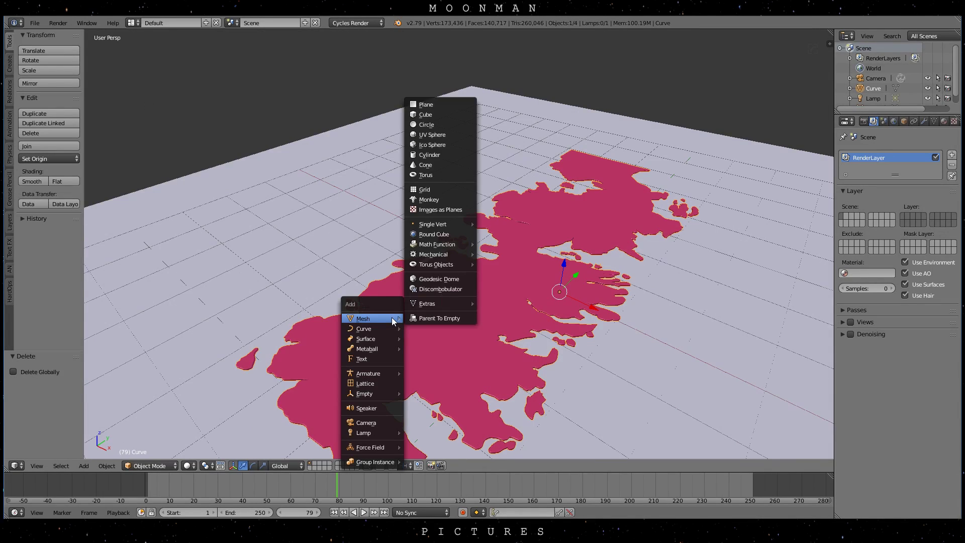
click(434, 125)
key(s)
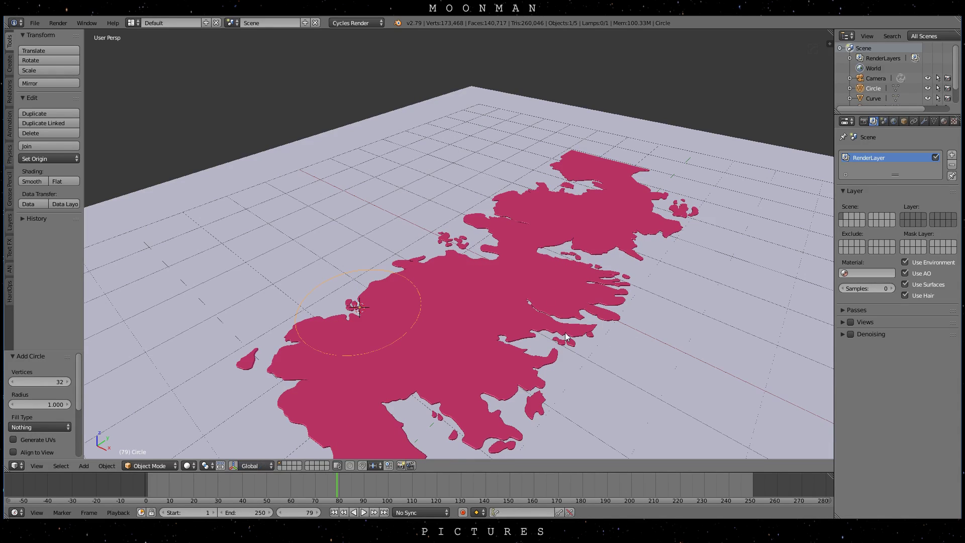
click(396, 321)
- Move the small circle along X and Y onto the middle of the landmass and adjust its Z height to the surface
key(g)
key(x)
click(442, 342)
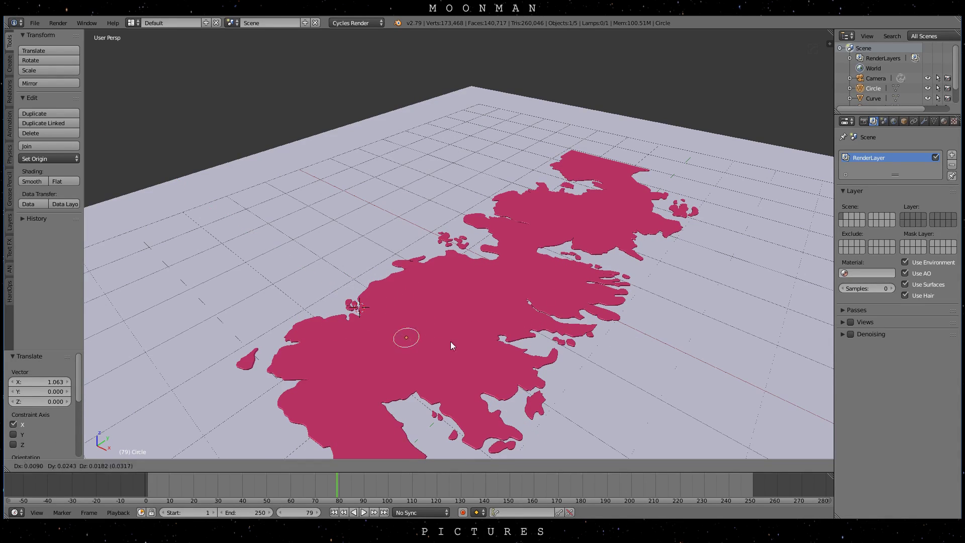
key(g)
key(y)
click(610, 303)
scroll(541, 279, up, 3)
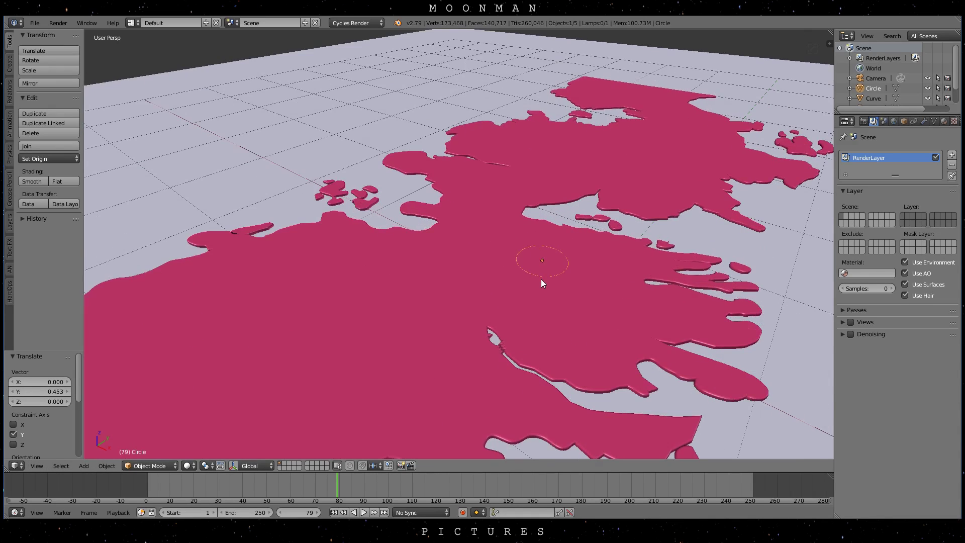
middle_drag(541, 279, 545, 315)
key(g)
key(z)
click(599, 220)
- Extrude the circle's edges slightly upward into a thin ring wall and recalculate its normals
key(Tab)
scroll(540, 309, up, 2)
key(e)
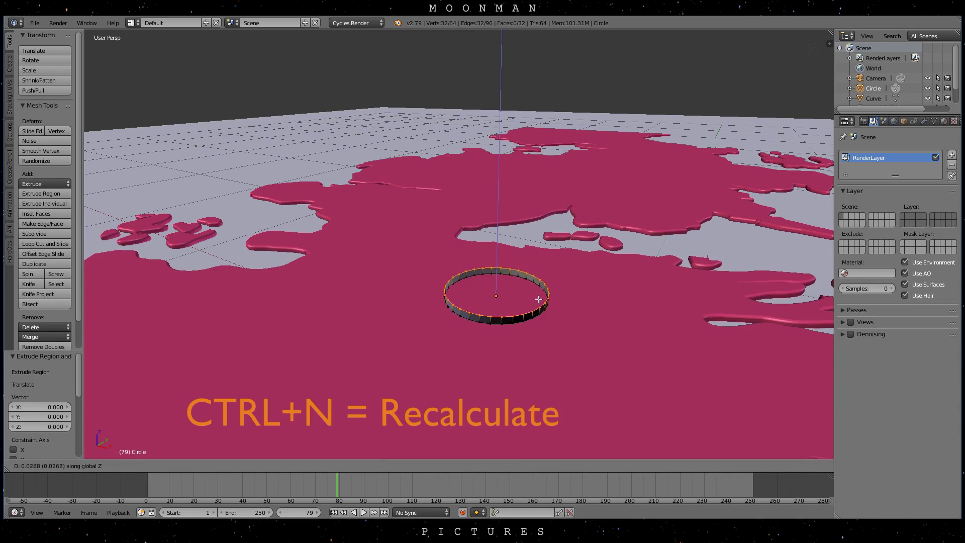
click(529, 302)
key(a)
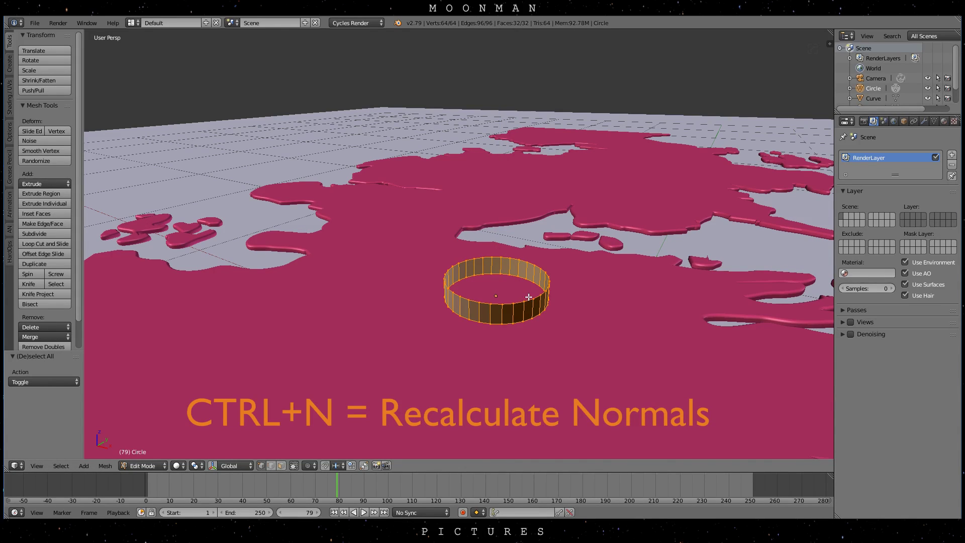
key(ctrl+n)
middle_drag(529, 297, 638, 297)
key(Tab)
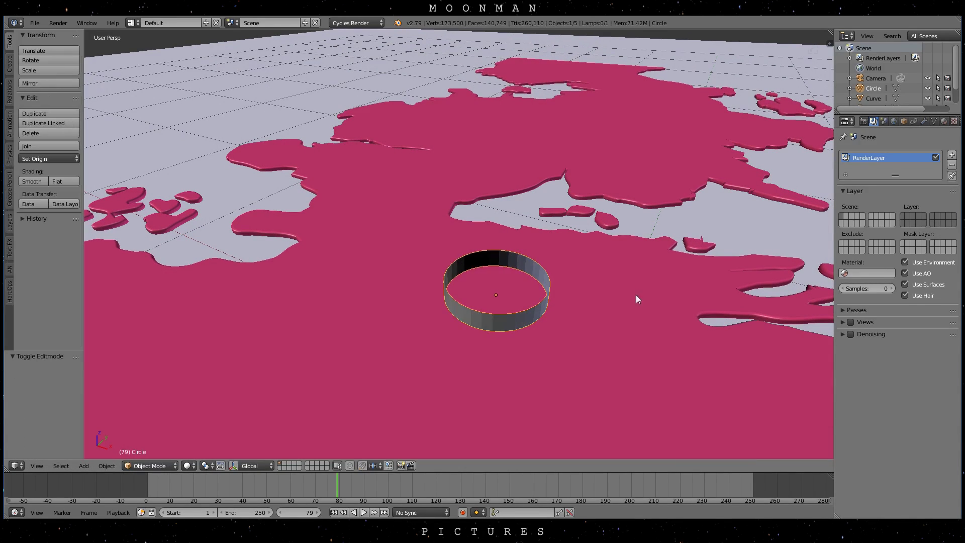
- Add a Solidify modifier to the ring with a thickness of 0.1420
click(924, 121)
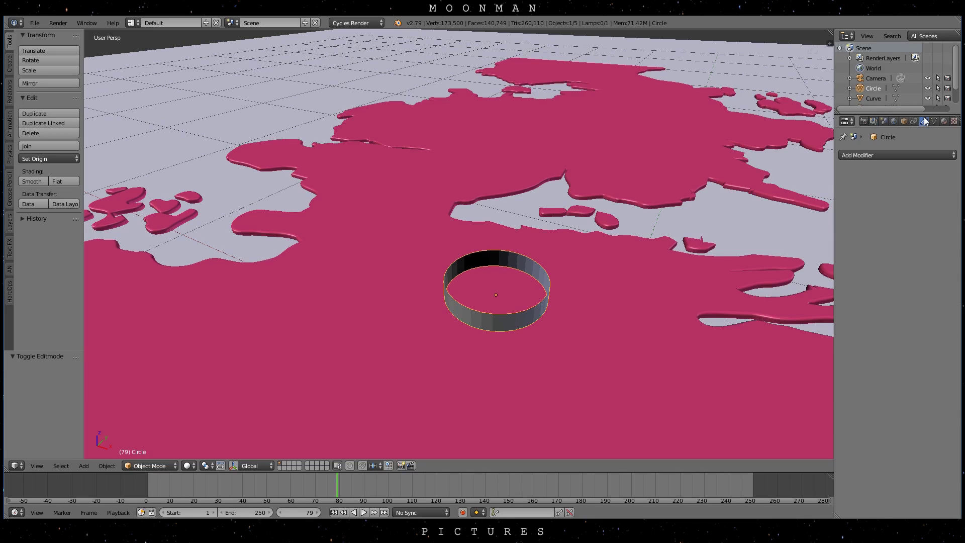
click(865, 155)
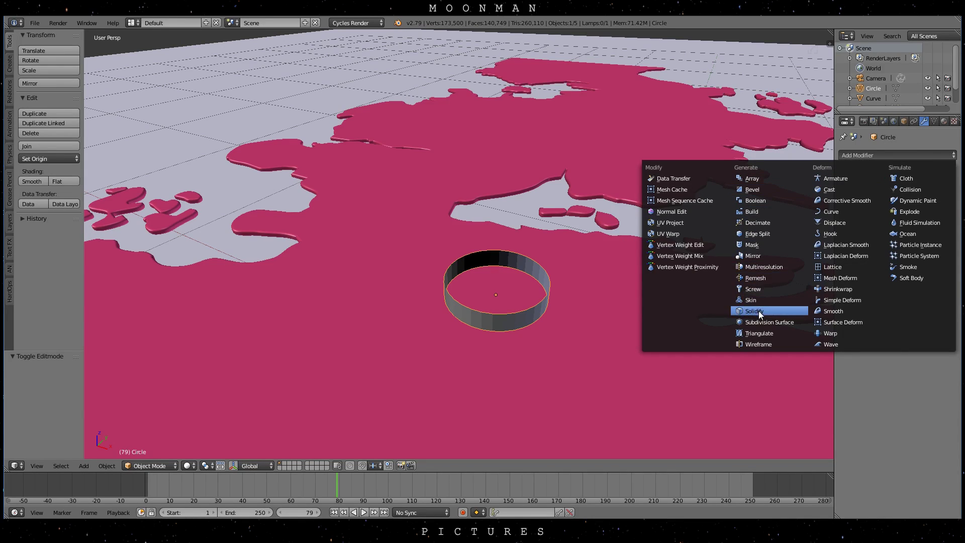
click(759, 311)
- Add a Build modifier to the ring, place it above Solidify and set its length to 40
click(842, 156)
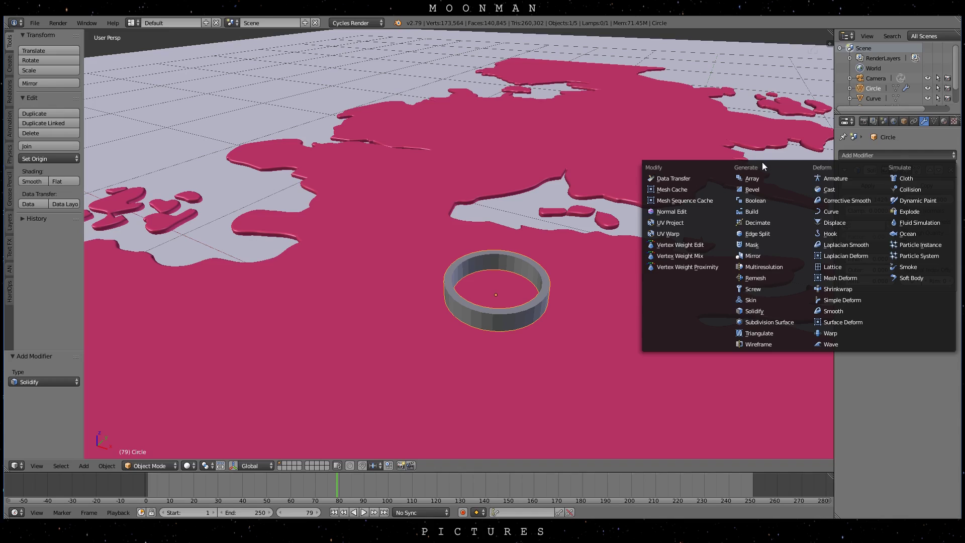
click(758, 211)
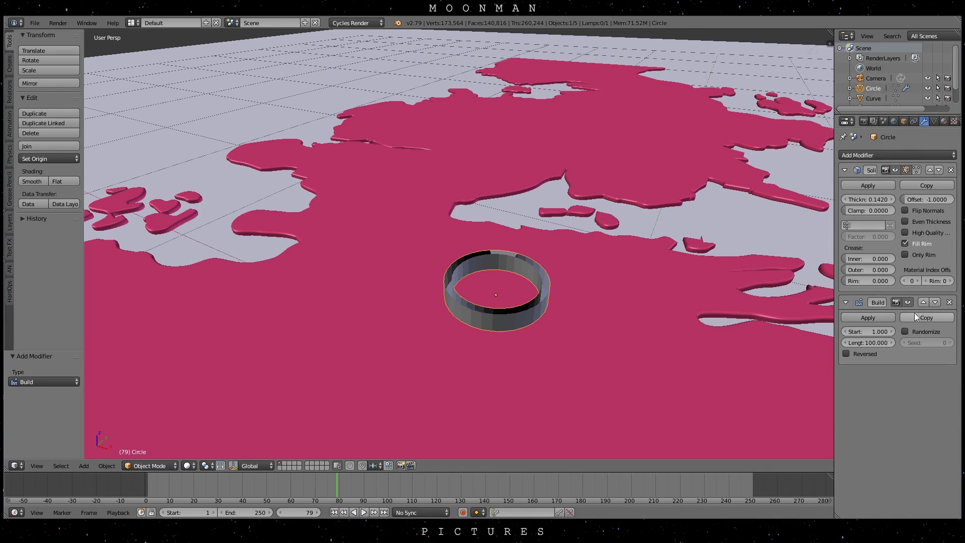
click(924, 302)
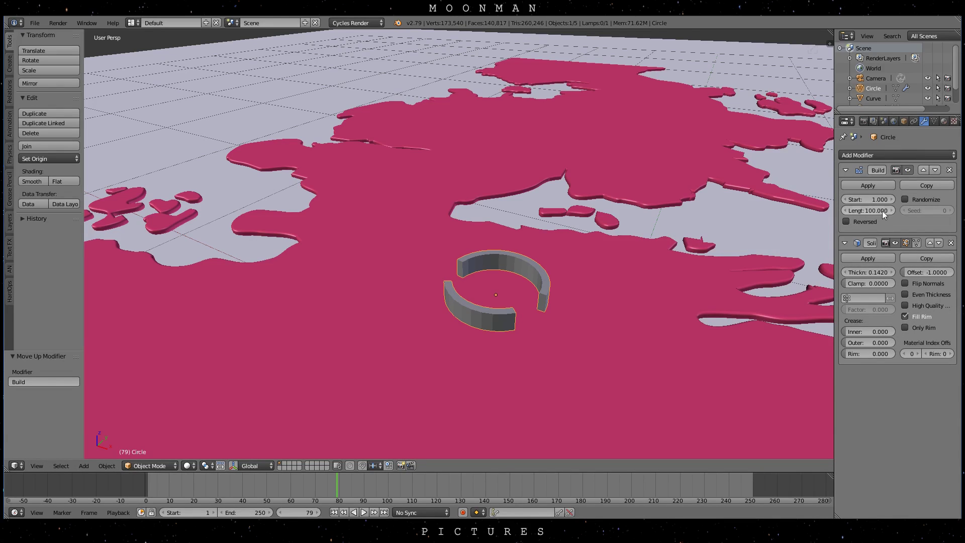
key(Return)
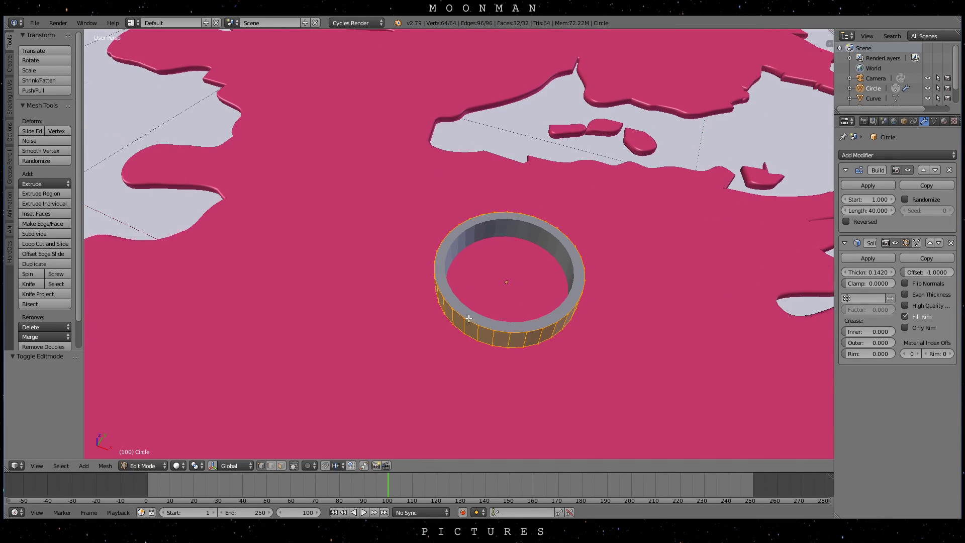
- Delete one vertical edge of the ring's wall to open a gap in the ring
right_click(467, 319)
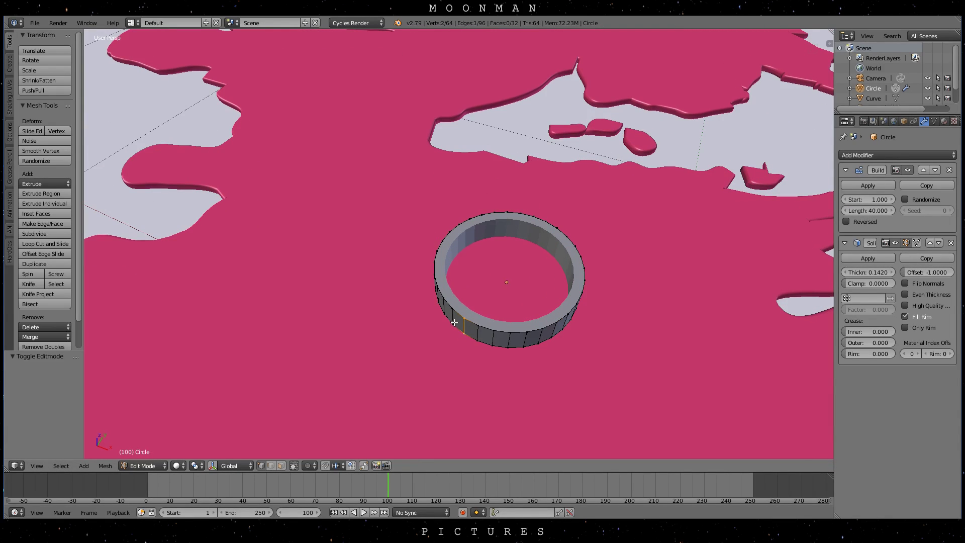
key(x)
click(456, 306)
key(Tab)
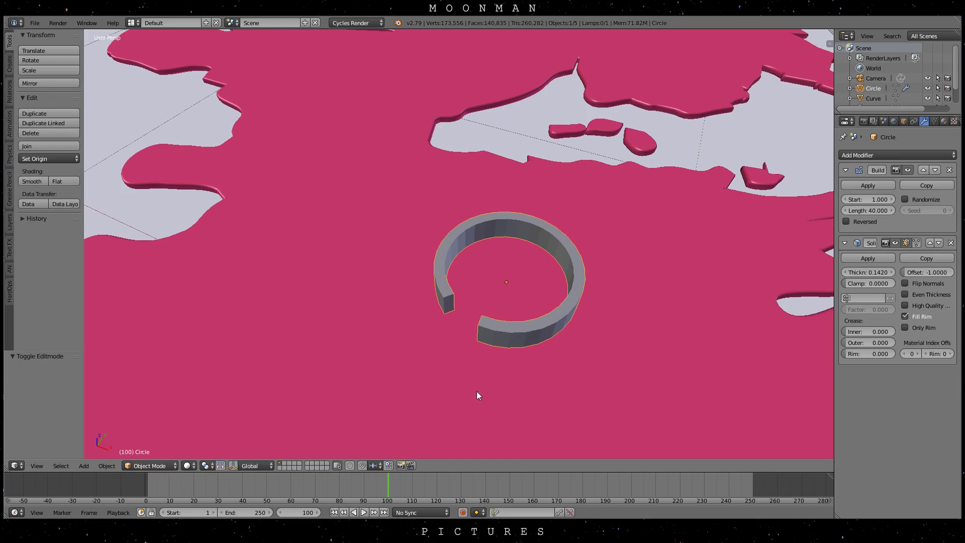
- Play the ring's build animation from the start of the timeline
drag(157, 494, 148, 495)
key(alt+a)
key(alt+a)
- Duplicate the ring and move the copy along the Y axis to a second spot on the landmass
shift+middle_drag(397, 370, 451, 296)
scroll(449, 291, down, 8)
key(shift+d)
right_click(449, 291)
key(g)
key(y)
click(376, 378)
middle_drag(417, 249, 420, 216)
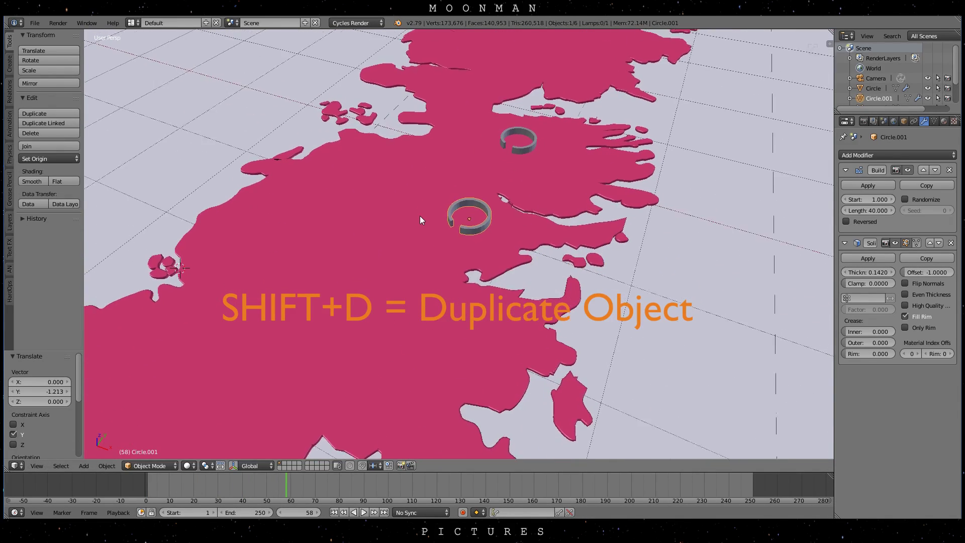
key(g)
key(y)
click(320, 306)
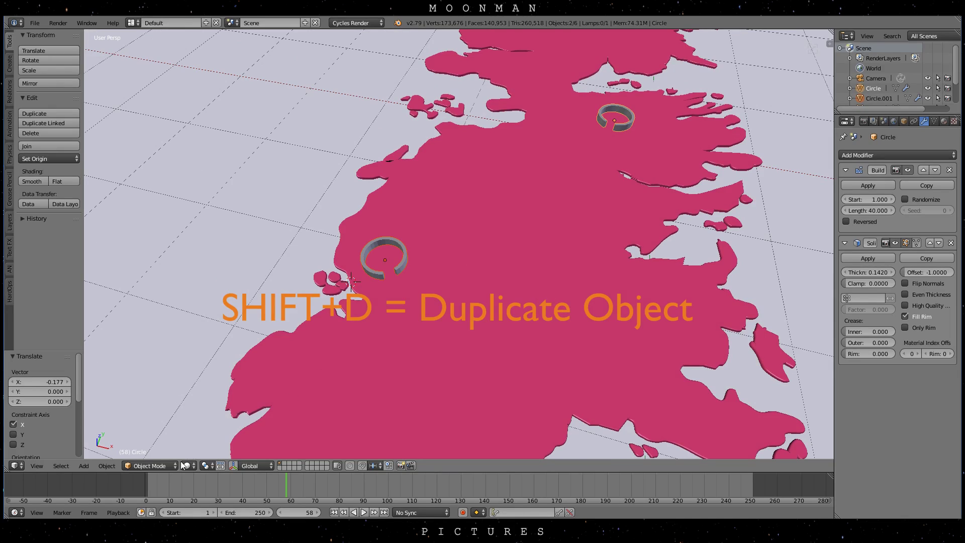
- Set the pivot point to Individual Origins and scale both rings down to about 0.523
click(206, 465)
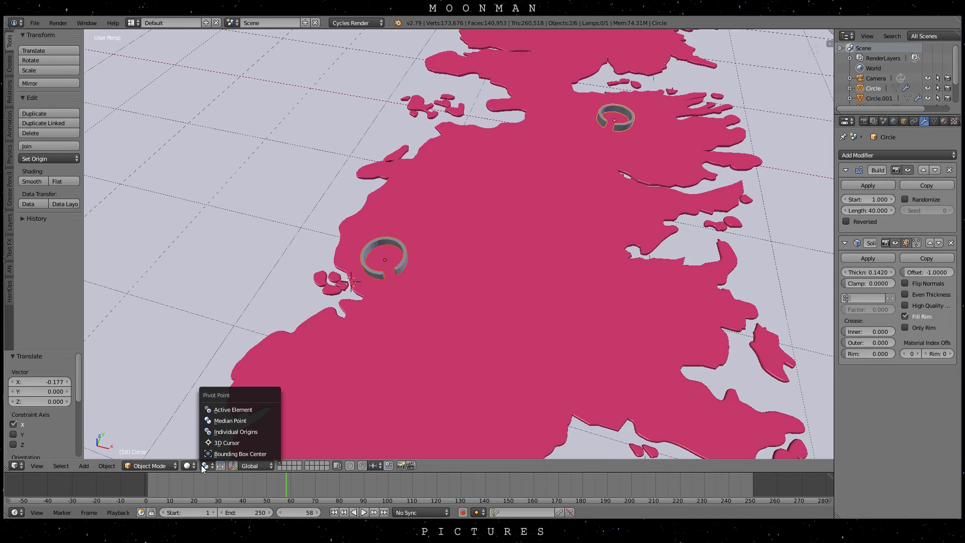
click(224, 430)
key(s)
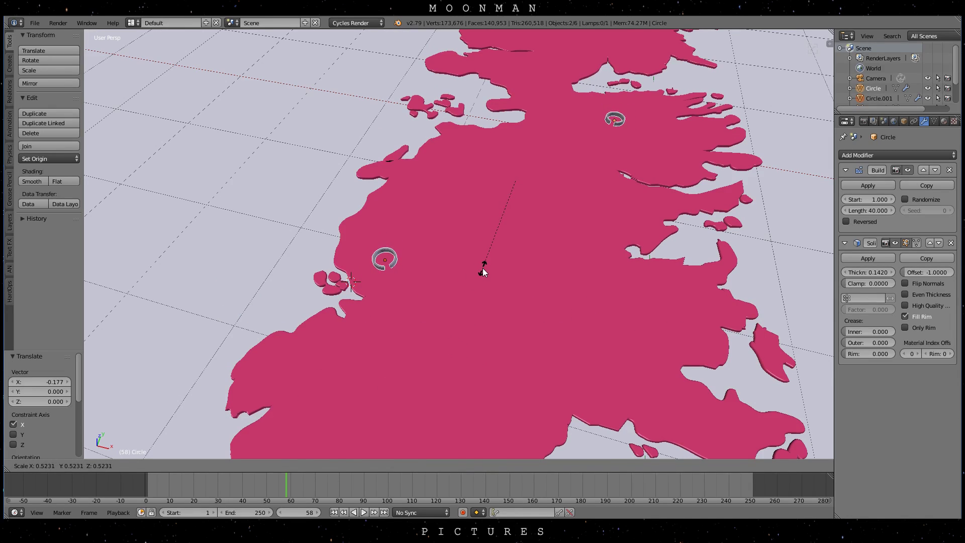
click(484, 269)
- Snap the 3D cursor to the duplicated ring
right_click(387, 260)
scroll(387, 260, up, 6)
key(shift+s)
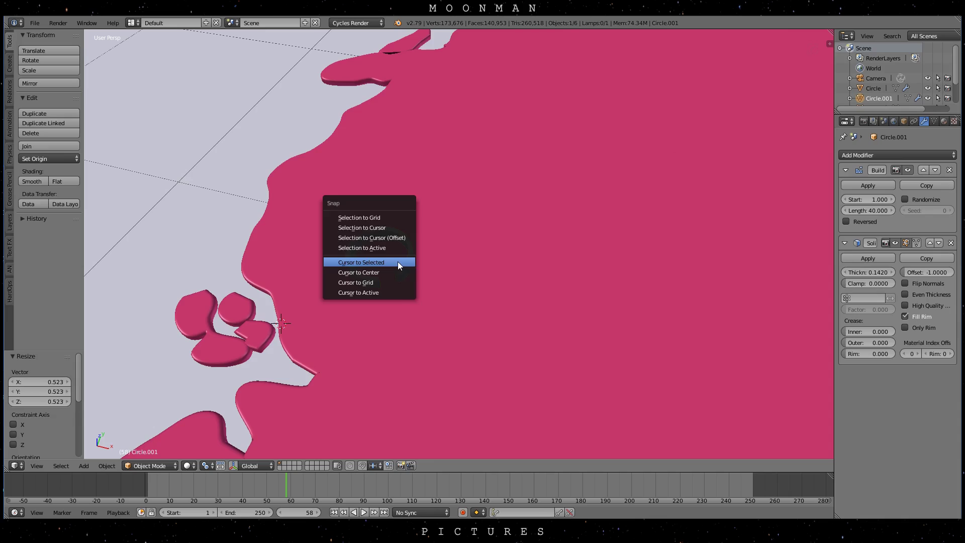
click(398, 261)
- Add a Bezier curve at the 3D cursor and move it along X until its start point sits in the duplicated ring
scroll(396, 262, down, 6)
key(shift+a)
mouse_move(421, 242)
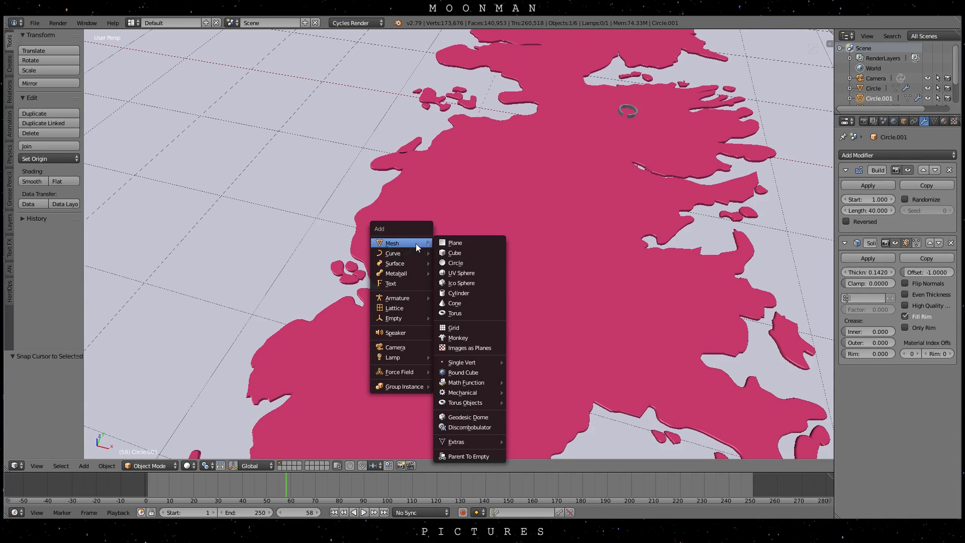
click(472, 252)
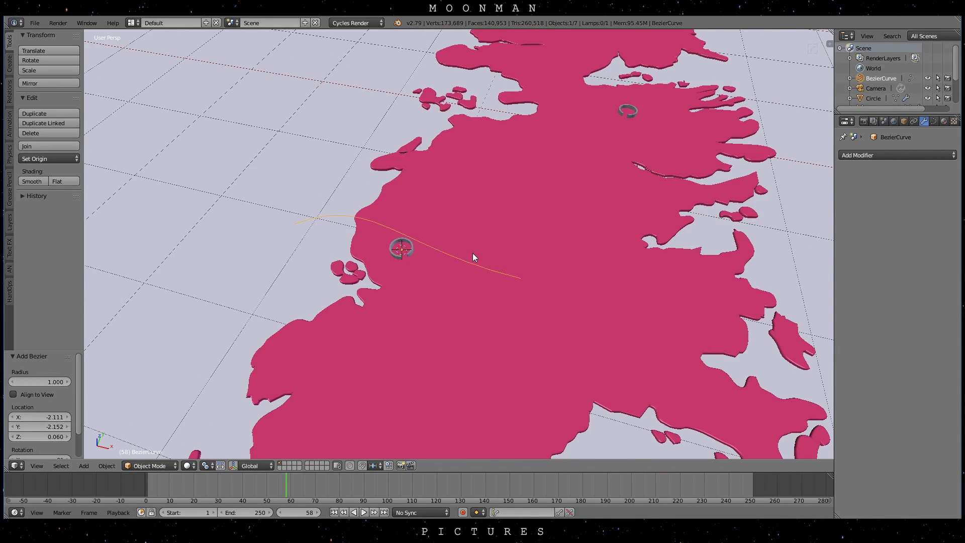
key(Tab)
key(Tab)
key(g)
key(x)
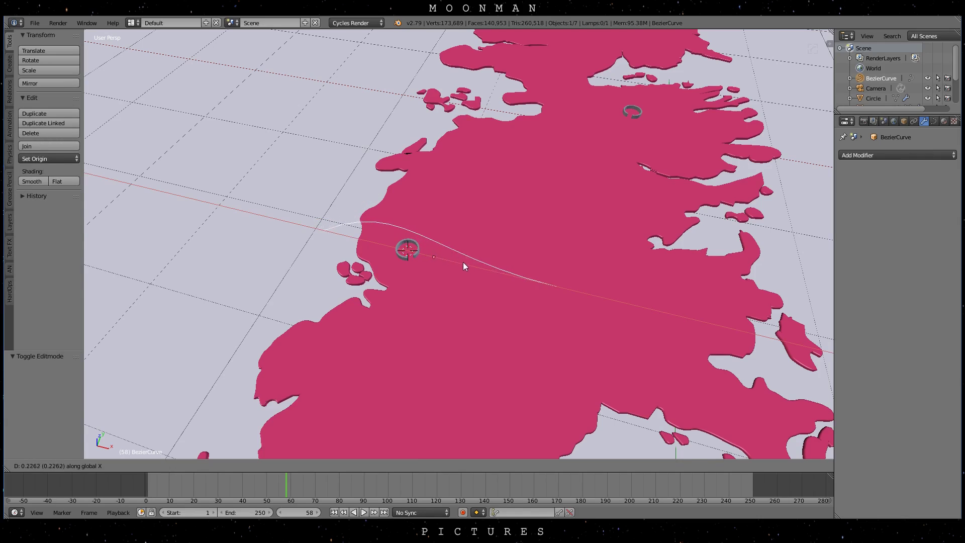
click(546, 293)
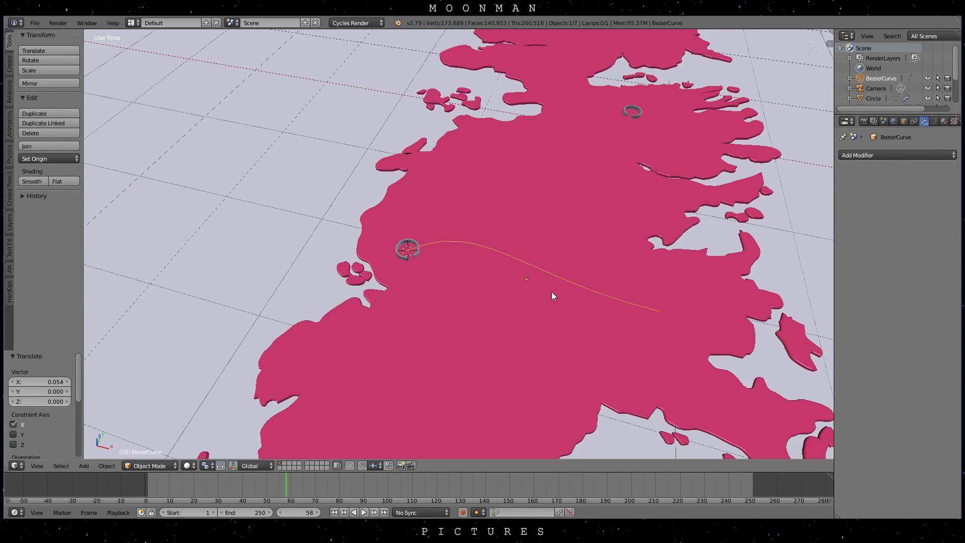
- Move the curve's start handle about -0.988 on Y and -0.212 on X, and shape the curve into a winding path to the other ring
key(Tab)
key(g)
key(y)
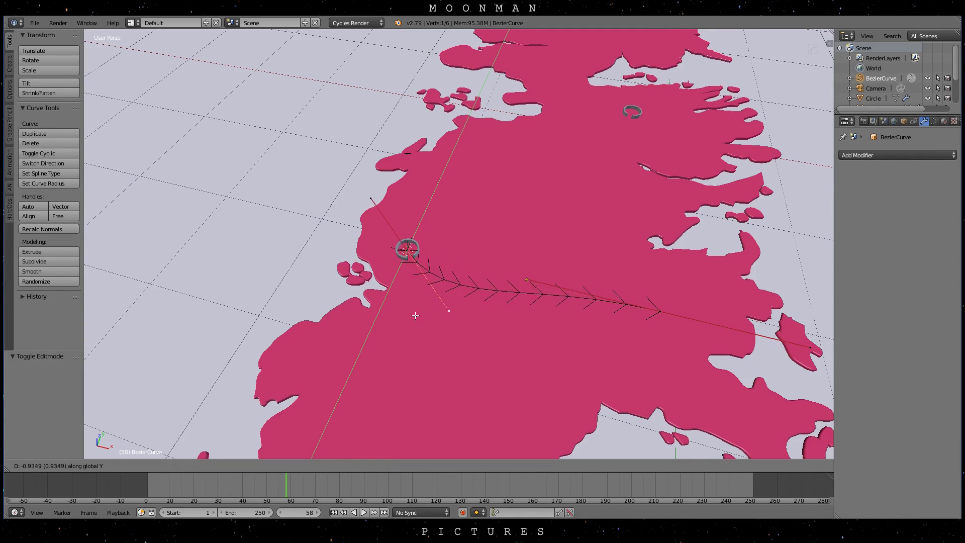
click(417, 297)
key(g)
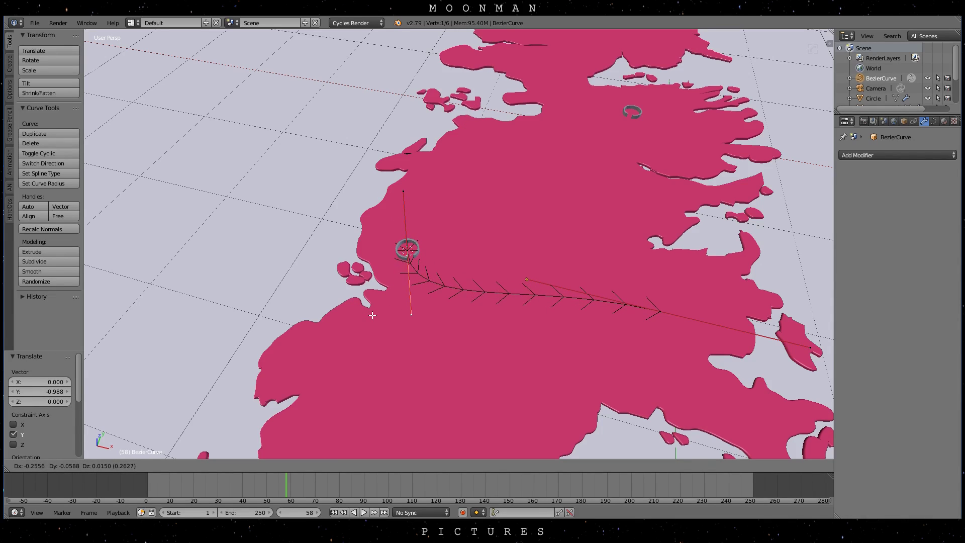
key(x)
click(380, 322)
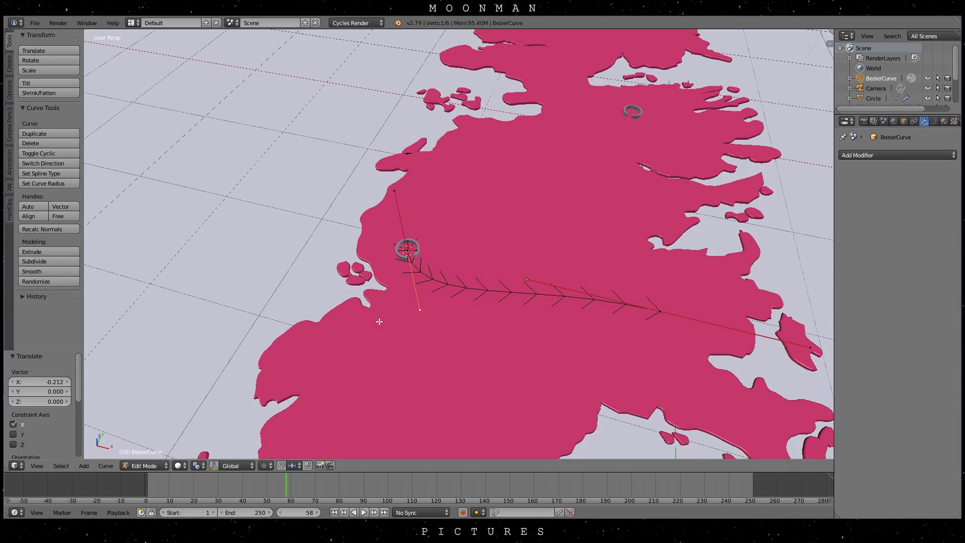
key(Tab)
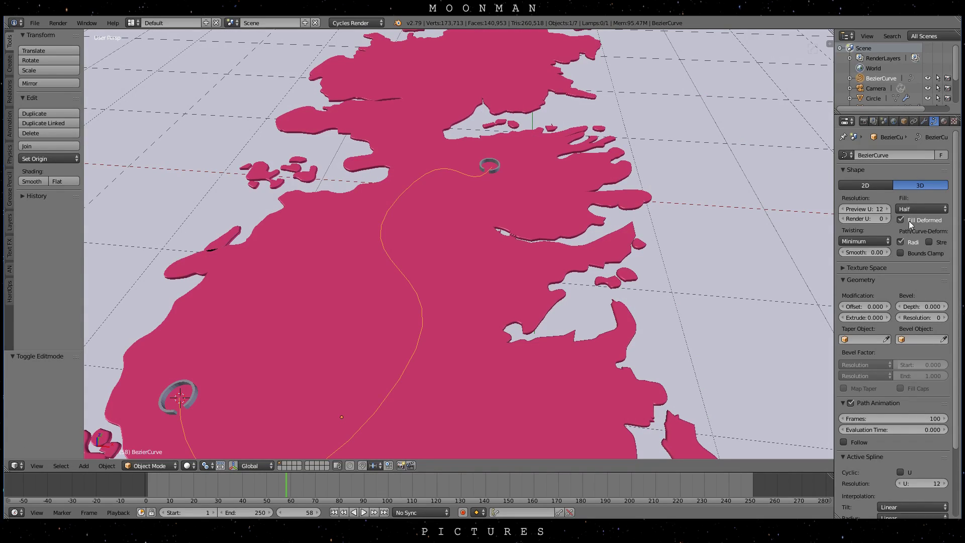
- Give the curve a bevel depth of 0.011 and set its fill to Full
drag(919, 305, 930, 305)
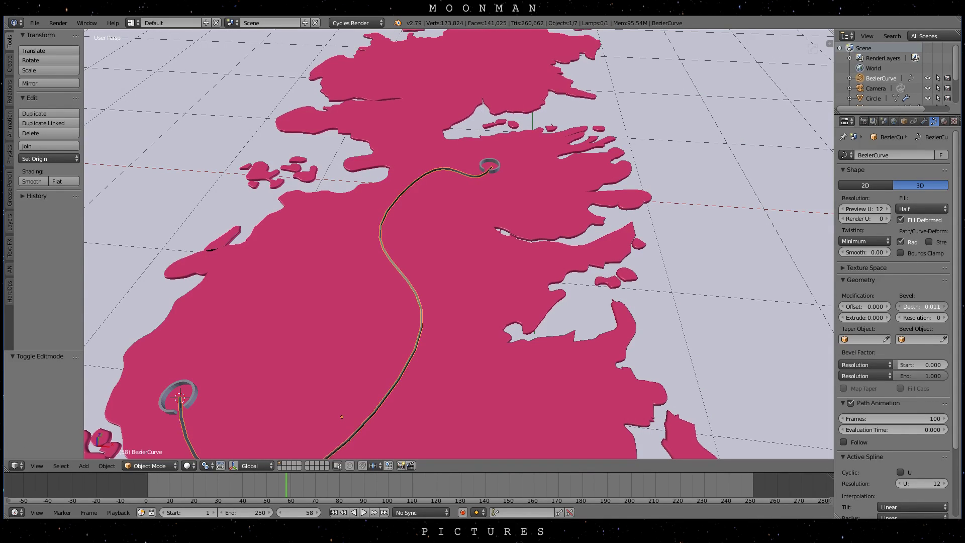
click(909, 207)
click(907, 199)
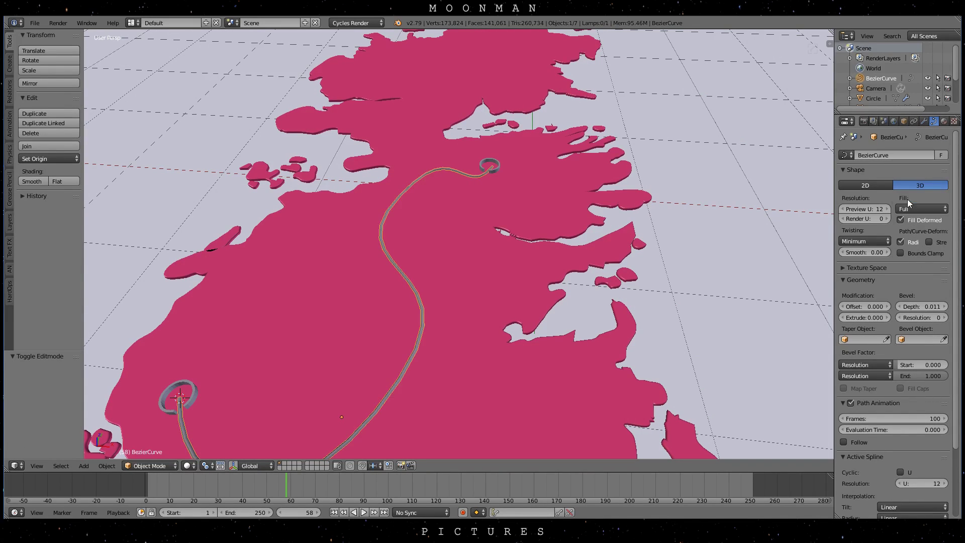
- Set the curve's preview resolution to 36 and its bevel resolution to 2
middle_drag(420, 407, 482, 355)
scroll(483, 354, up, 2)
click(872, 209)
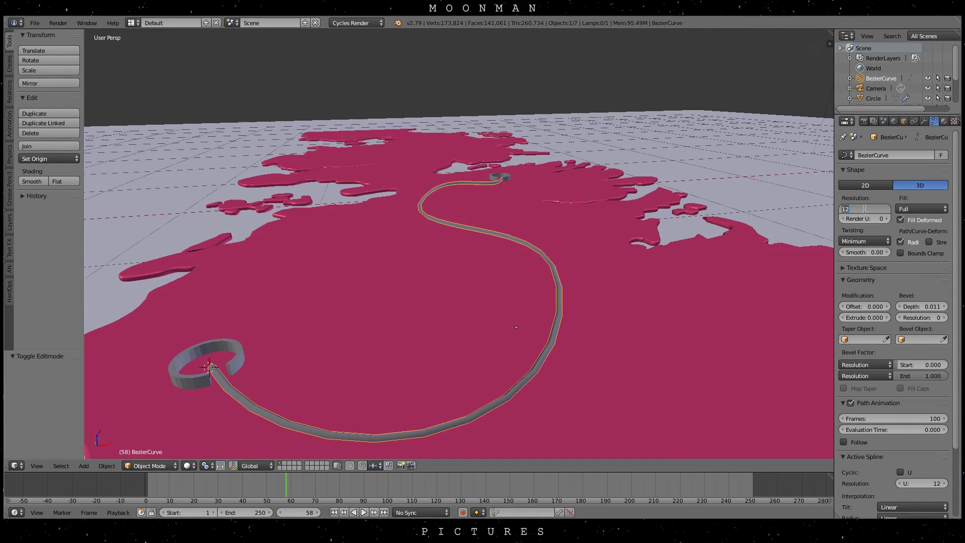
text(36)
key(Return)
click(945, 318)
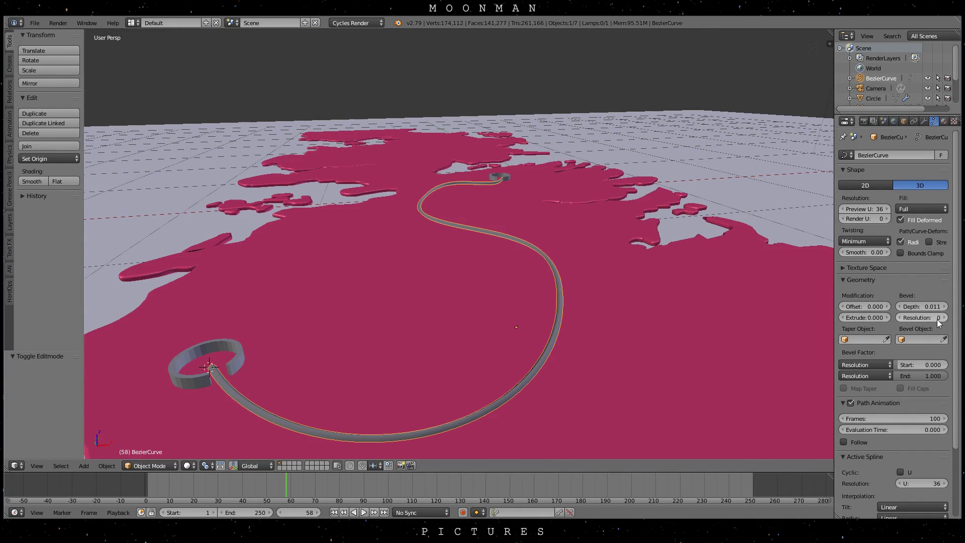
click(944, 318)
mouse_move(524, 347)
middle_down()
mouse_move(493, 369)
mouse_move(530, 364)
middle_up()
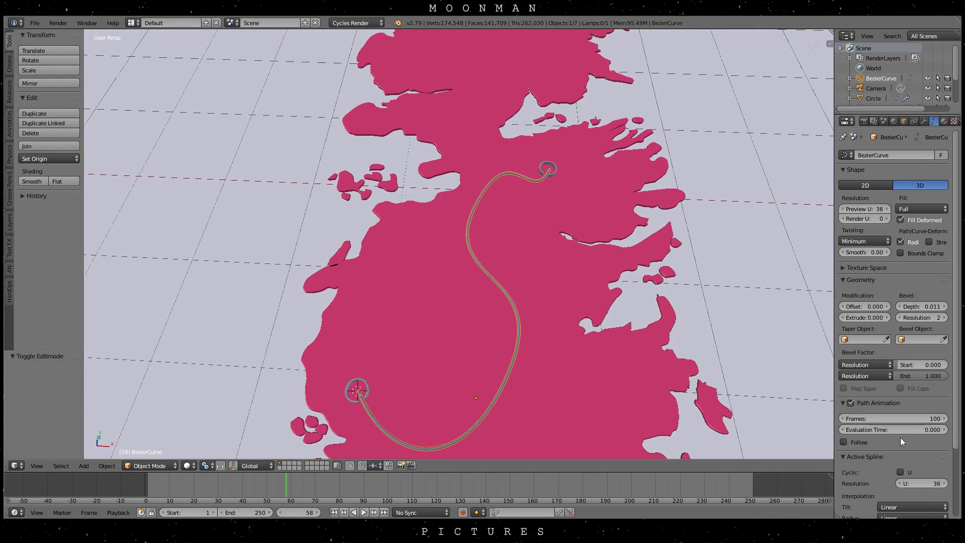
- Keyframe the curve's bevel end factor from 0 at the start to 1.000 at frame 100, and end the timeline at frame 100
scroll(867, 431, down, 1)
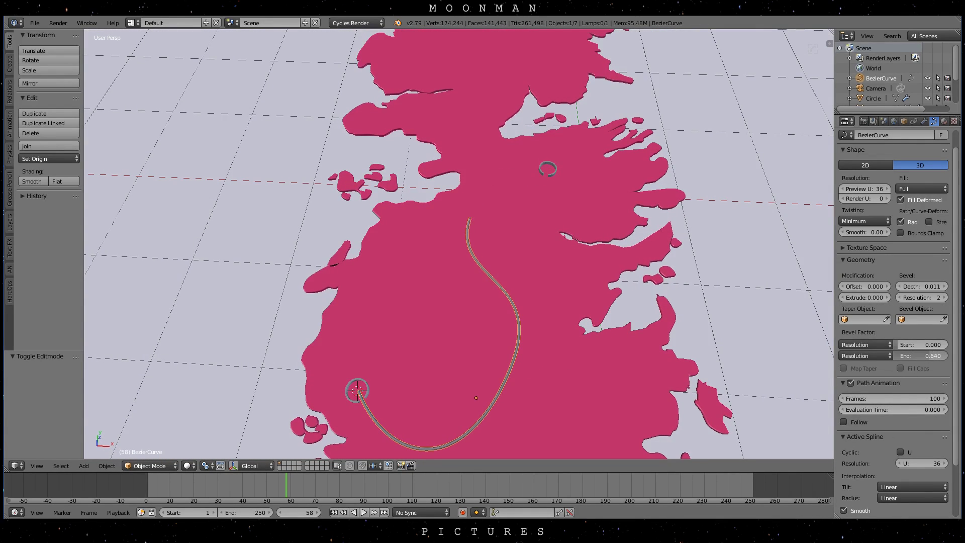
drag(923, 355, 946, 355)
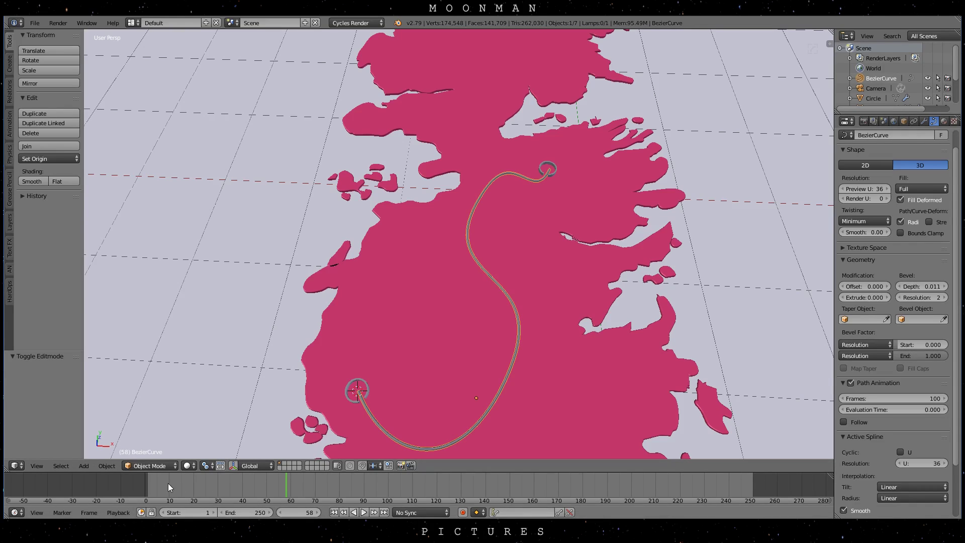
click(150, 487)
key(alt+a)
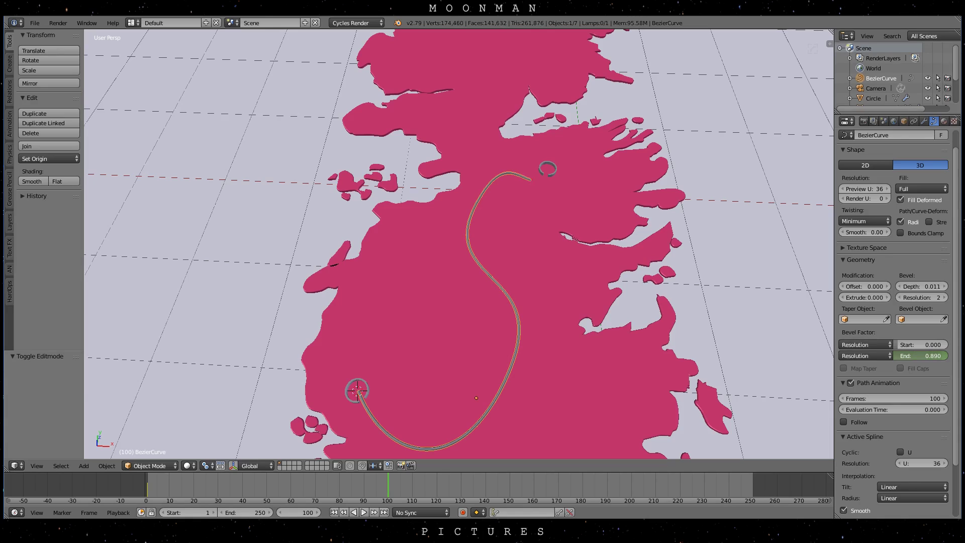
key(i)
key(e)
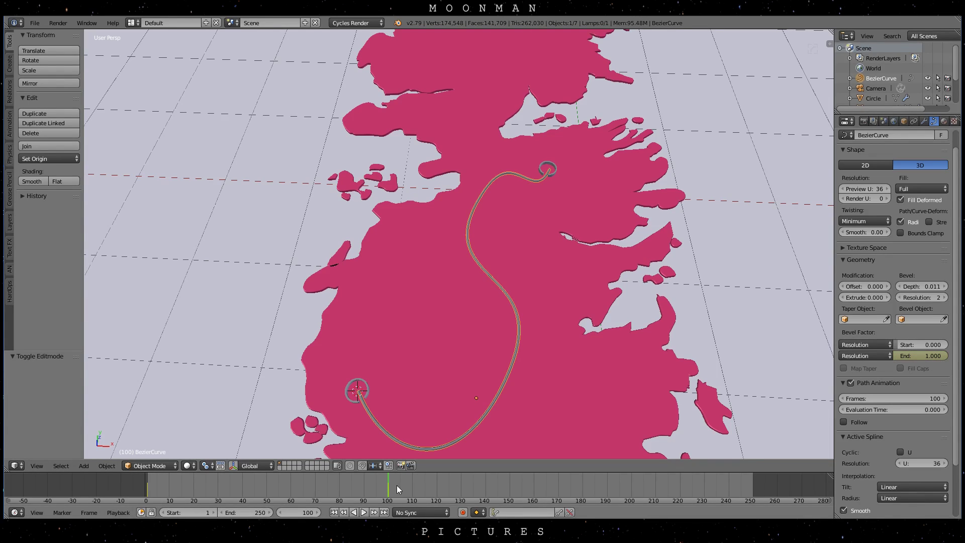
key(alt+a)
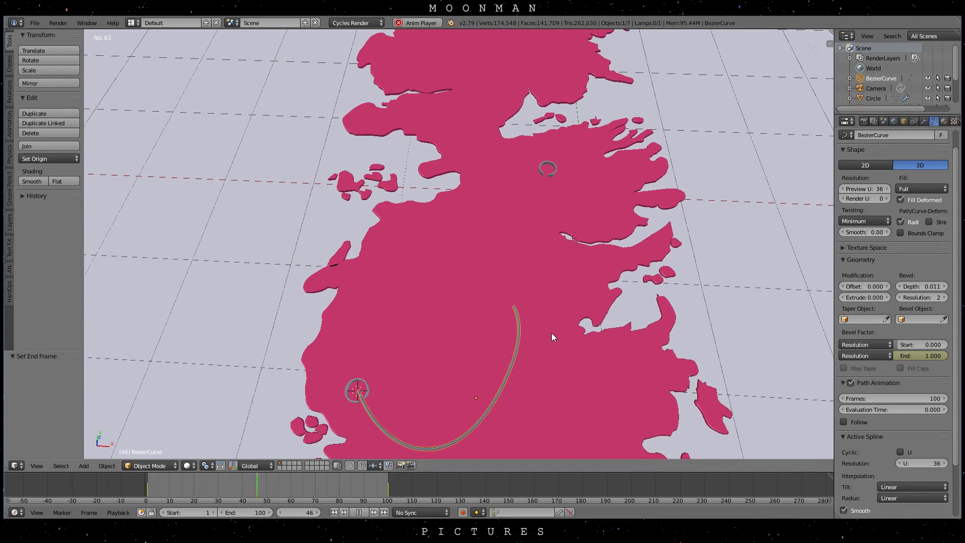
key(alt+a)
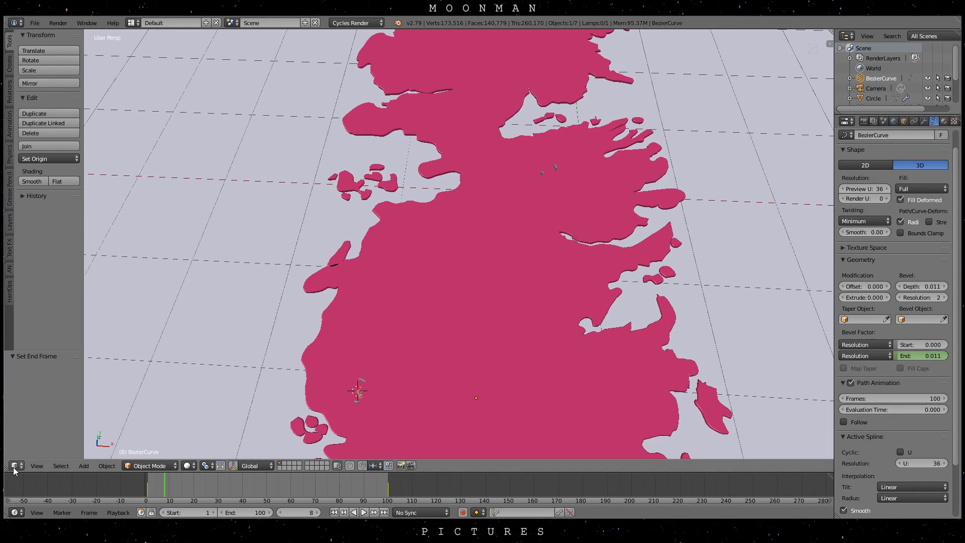
- Split the 3D view vertically and turn the new area into a Graph Editor
drag(6, 467, 366, 372)
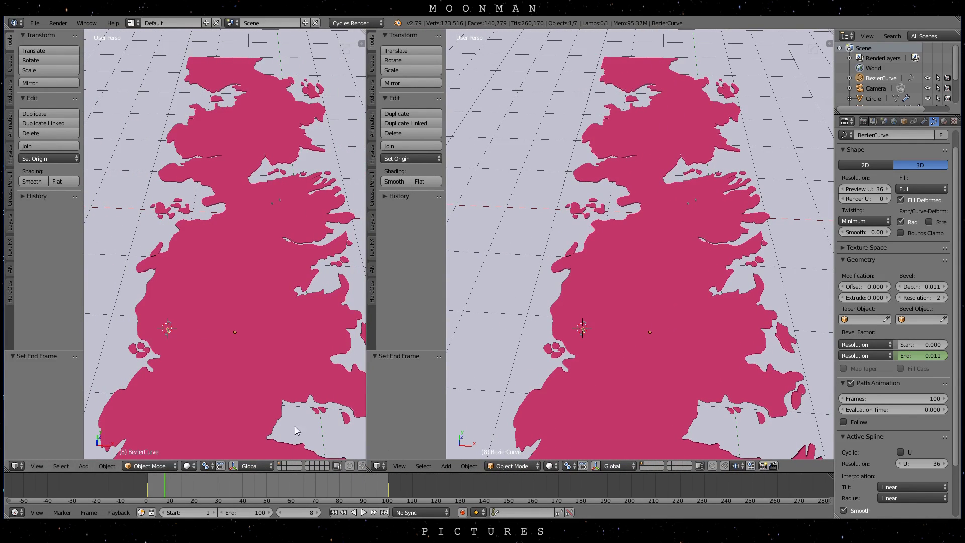
key(alt+a)
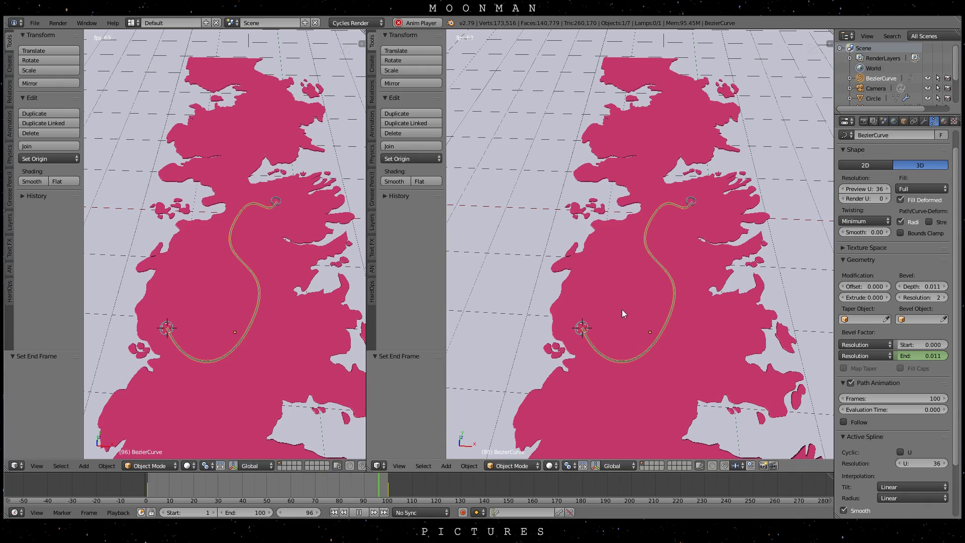
key(alt+a)
click(21, 466)
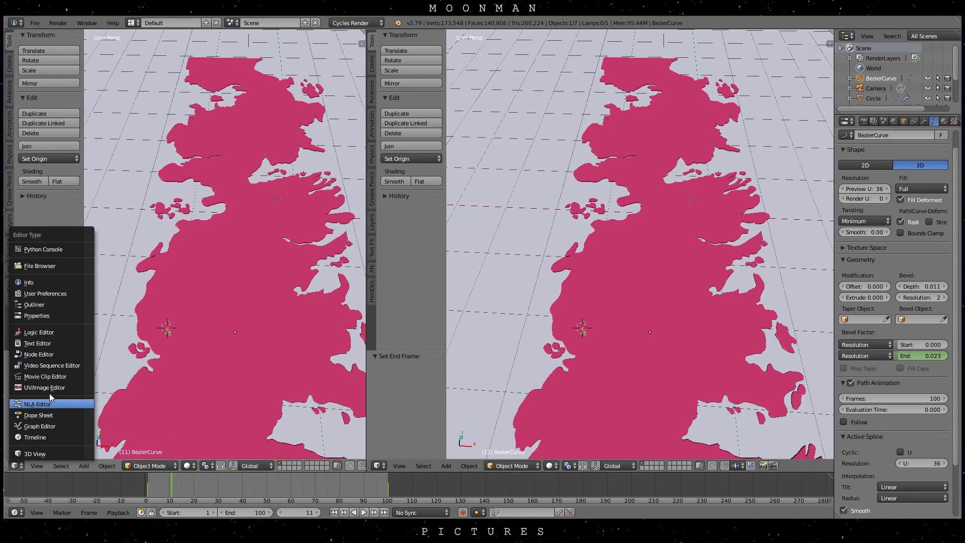
click(50, 426)
- Set the bevel end keyframes to Linear interpolation in the Graph Editor and play back the animation
scroll(246, 281, down, 3)
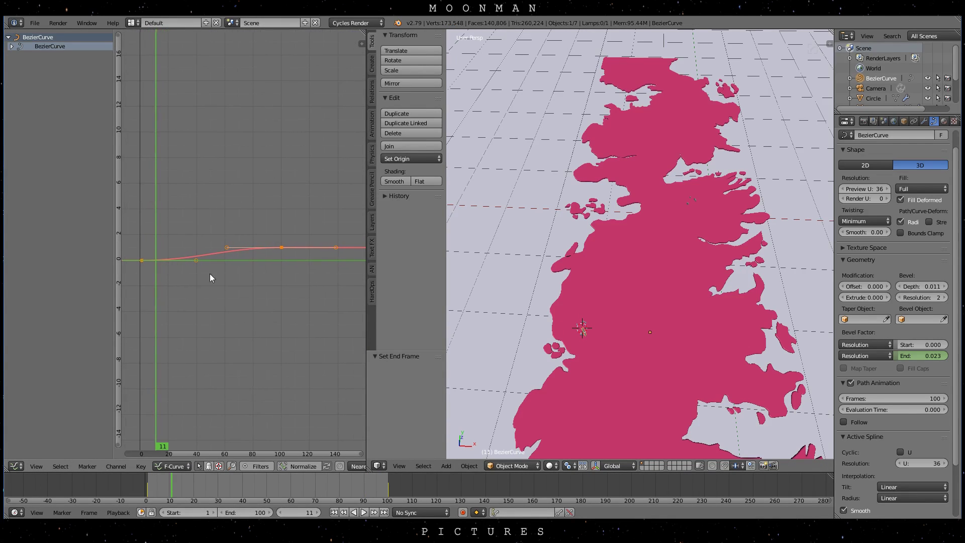
key(v)
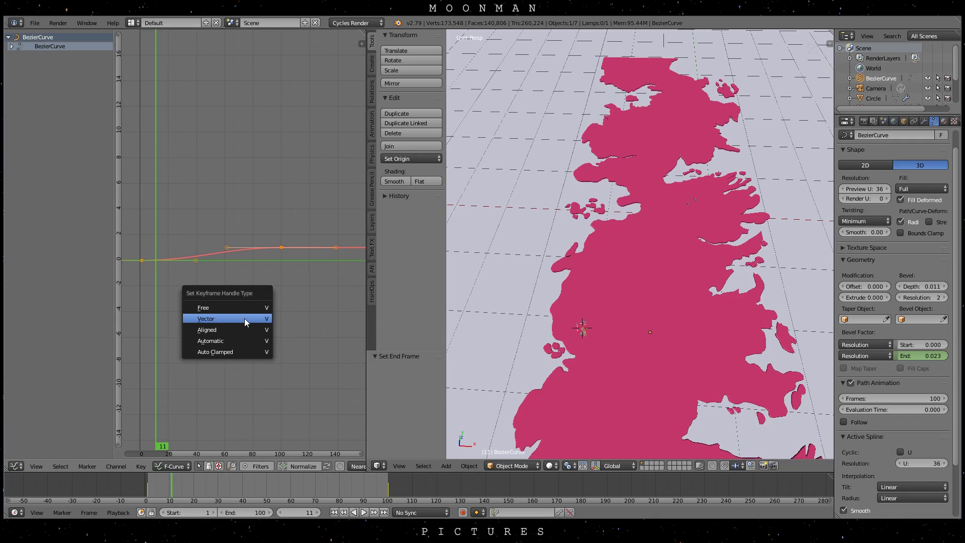
key(t)
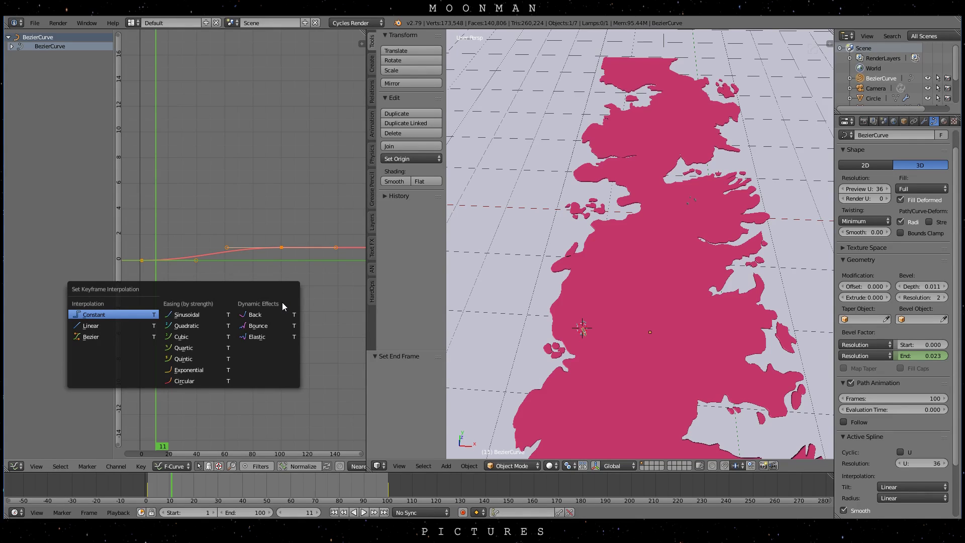
click(104, 327)
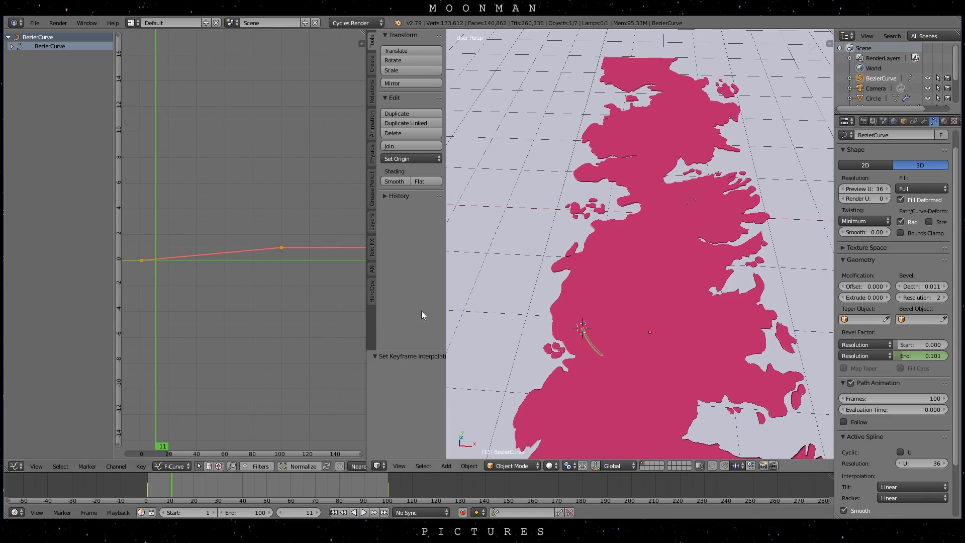
key(alt+a)
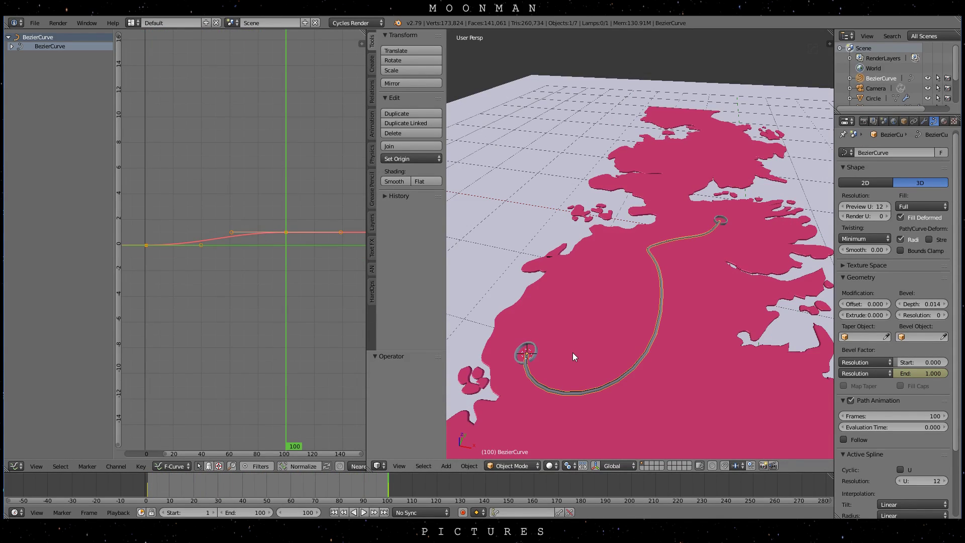
- Set the curve's bevel depth to 0 and convert the curve to a mesh
drag(922, 304, 894, 304)
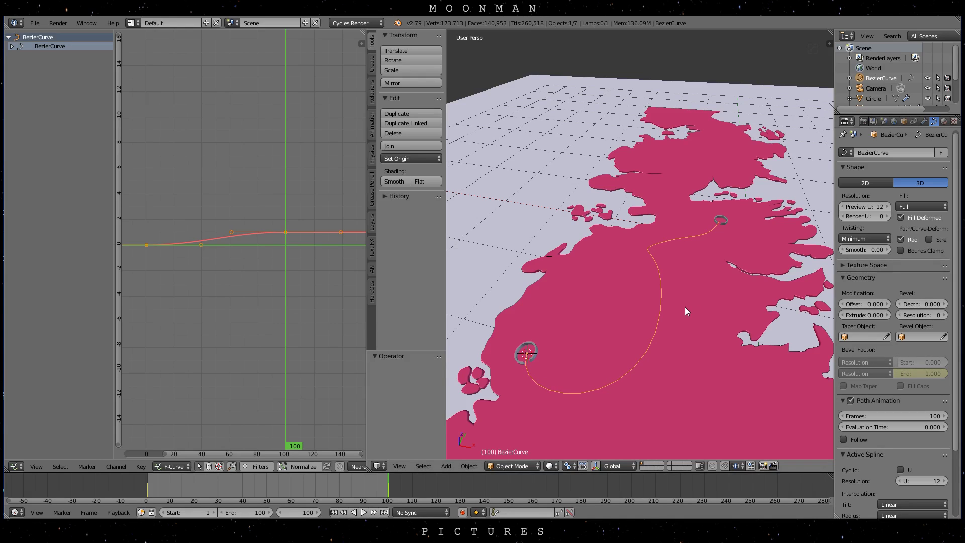
middle_drag(685, 307, 695, 313)
key(Tab)
scroll(654, 294, up, 2)
key(Tab)
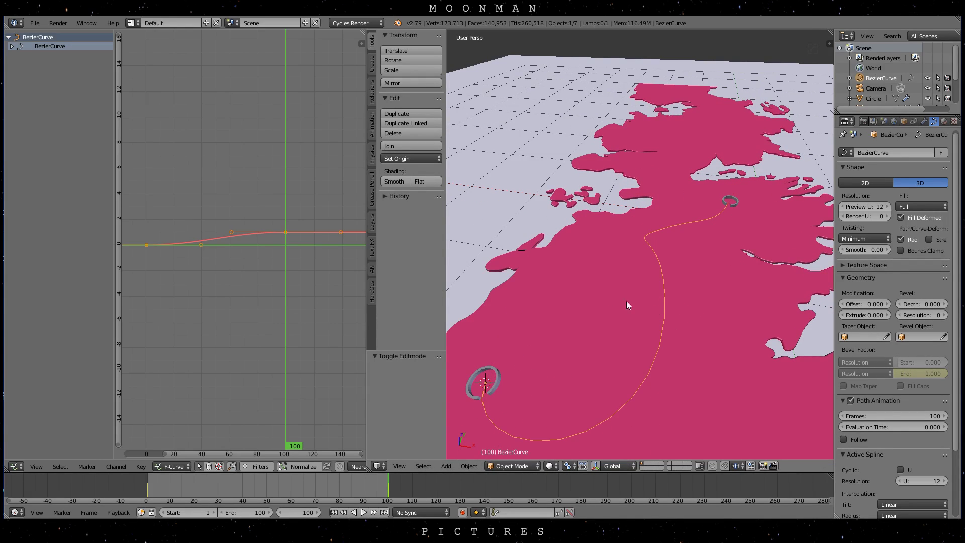
key(alt+c)
click(617, 343)
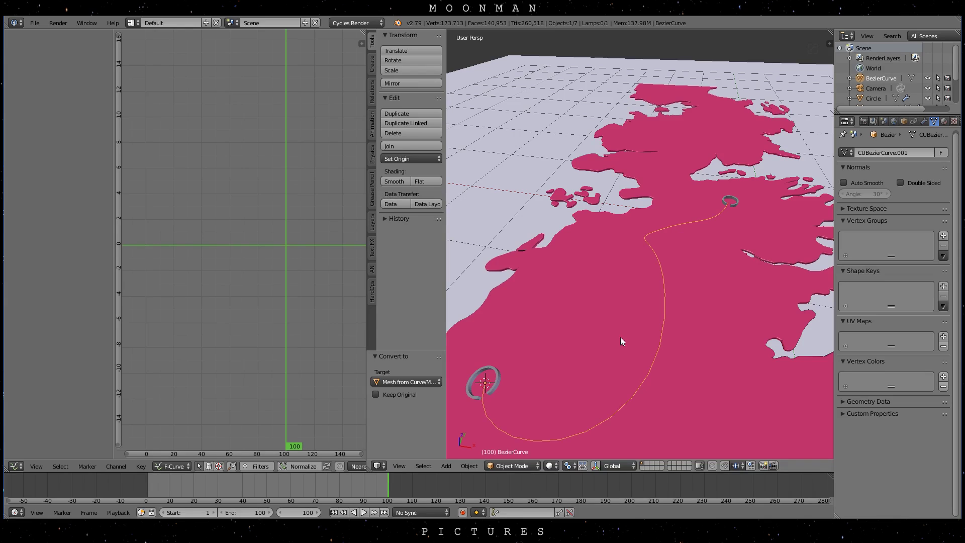
key(Tab)
key(Tab)
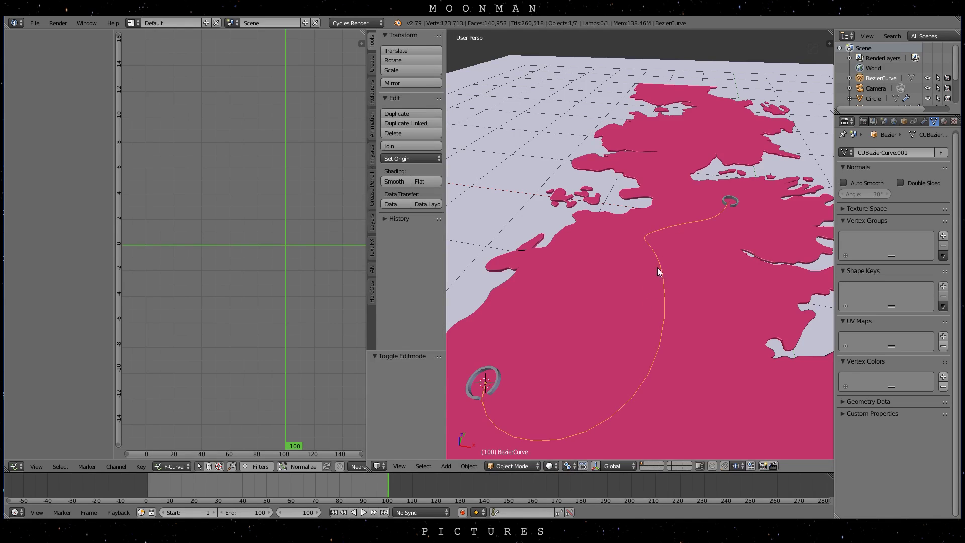
- Search the add-ons in User Preferences for "Loop" to check whether LoopTools is enabled
click(37, 24)
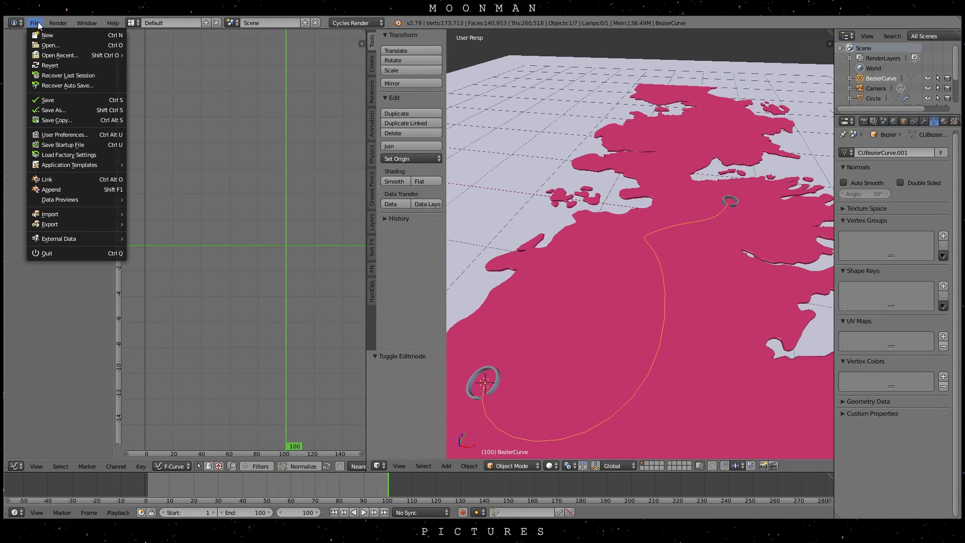
click(57, 134)
click(52, 46)
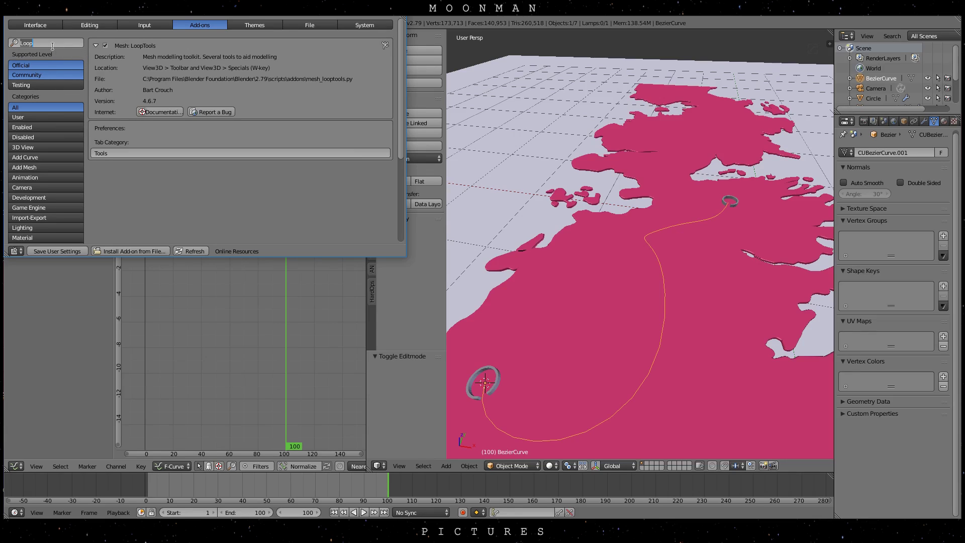
click(55, 43)
key(BackSpace)
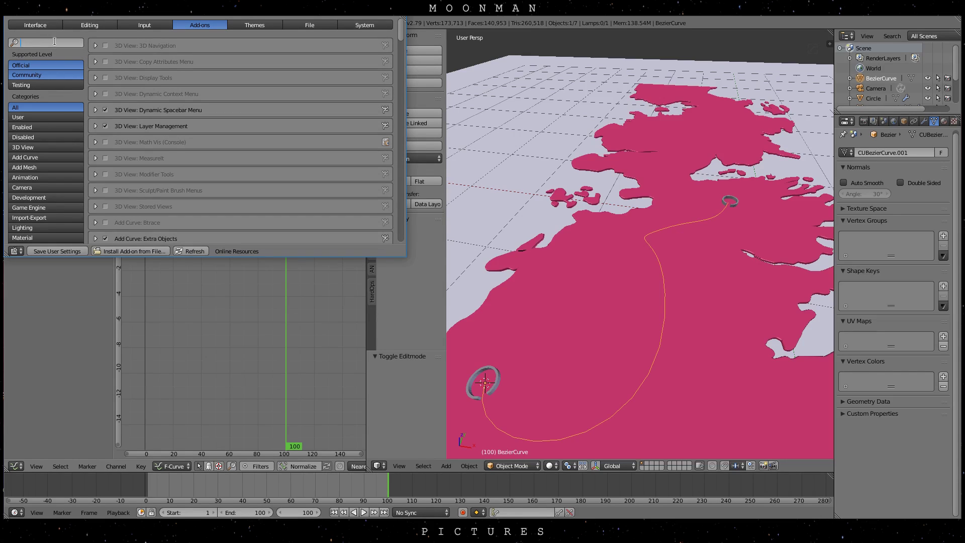
text(Loop)
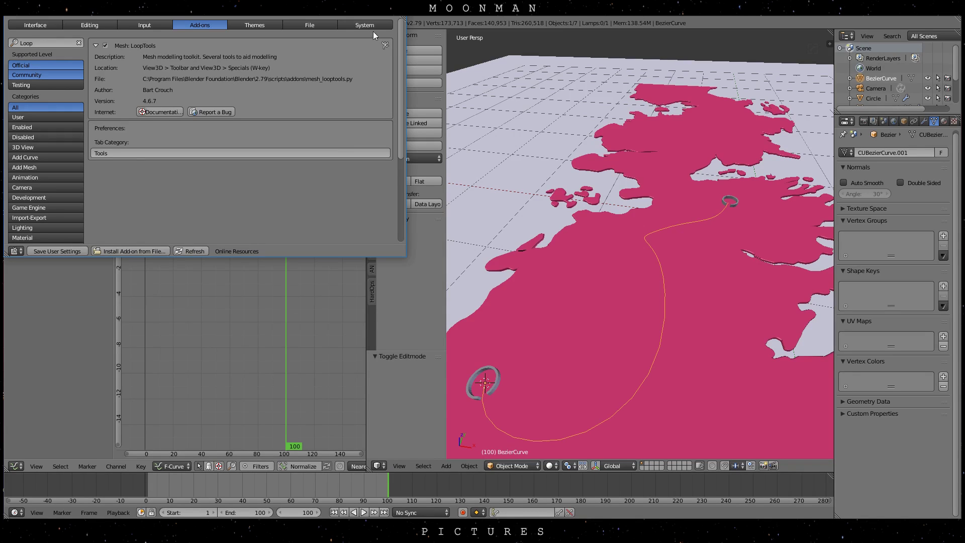
click(391, 15)
middle_drag(662, 263, 660, 293)
key(alt+c)
click(658, 295)
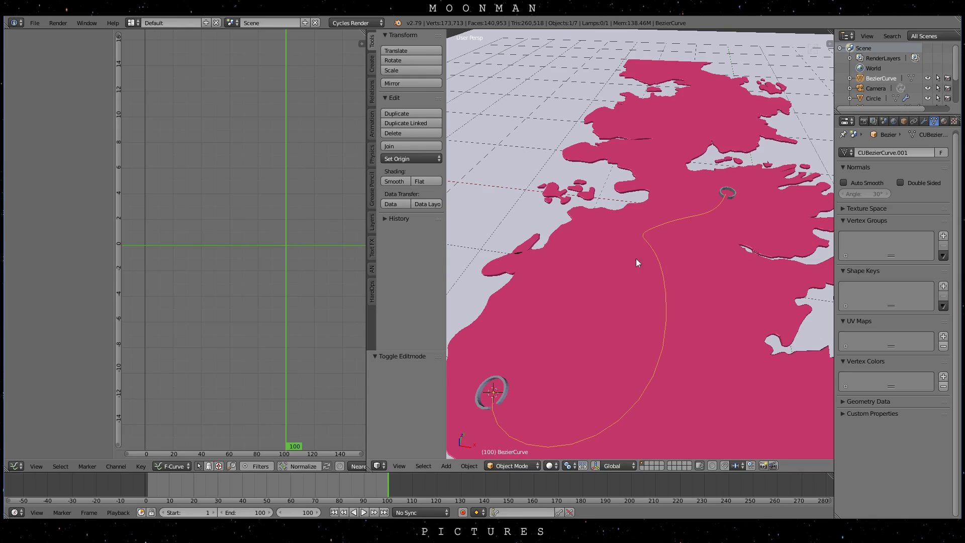
- Space all vertices of the route mesh evenly with the LoopTools Space operation
key(Tab)
scroll(650, 260, down, 3)
key(a)
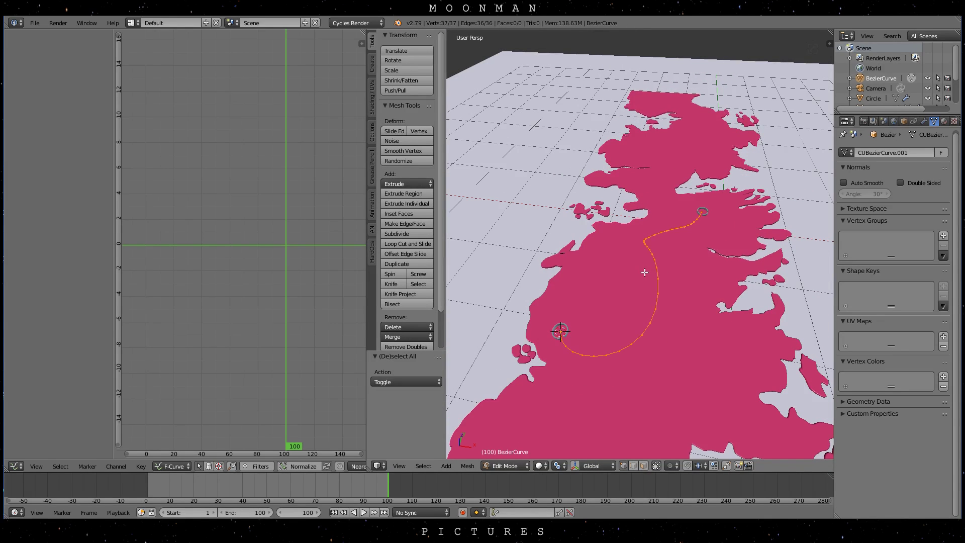
key(w)
mouse_move(632, 262)
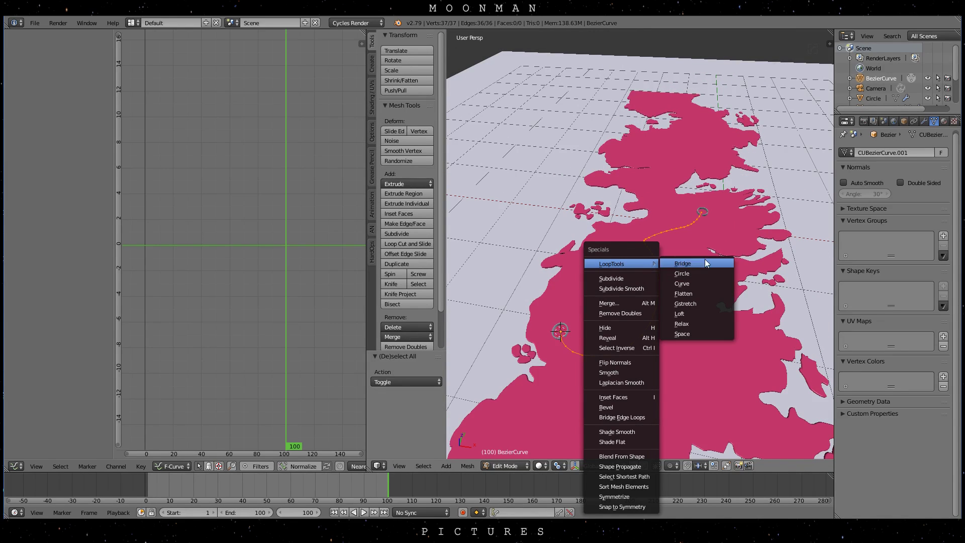
click(694, 333)
scroll(641, 332, up, 1)
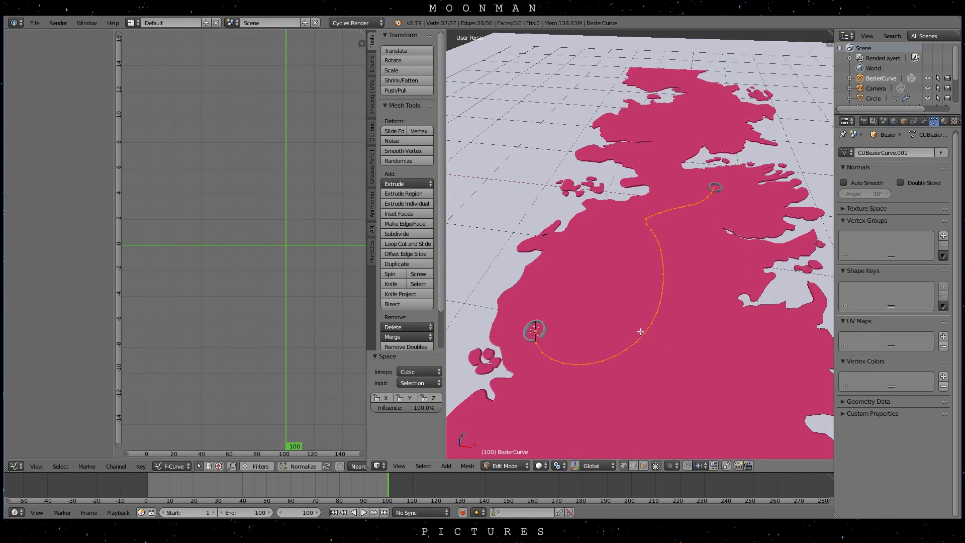
- Convert the evenly spaced route mesh back to a curve
key(Tab)
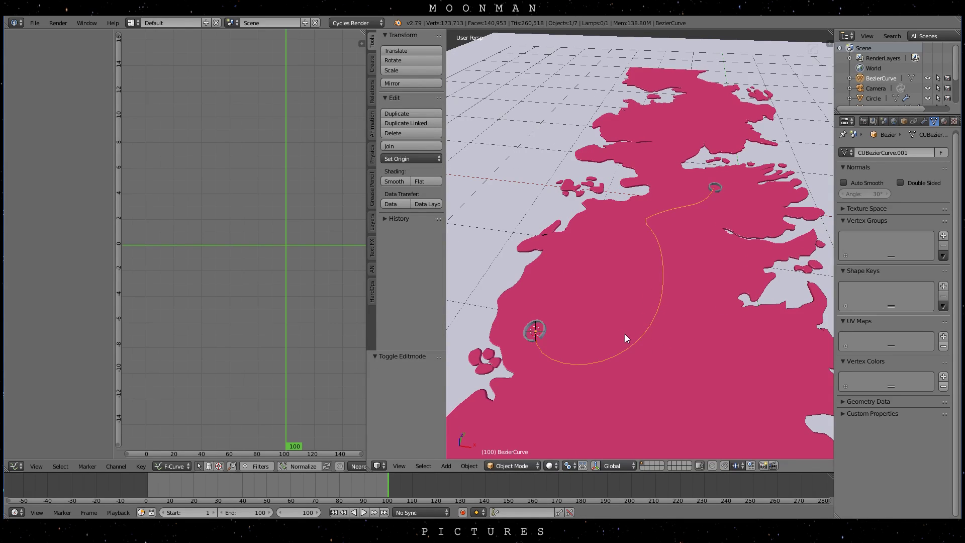
key(alt+c)
click(604, 324)
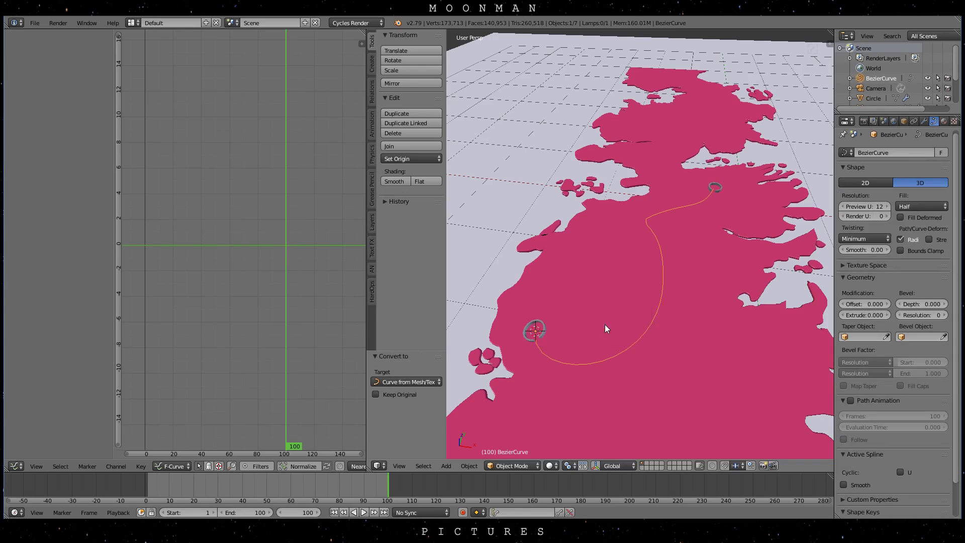
- Set the curve's fill to Full, its bevel depth to 0.010 and its bevel resolution to 3
click(910, 206)
click(912, 197)
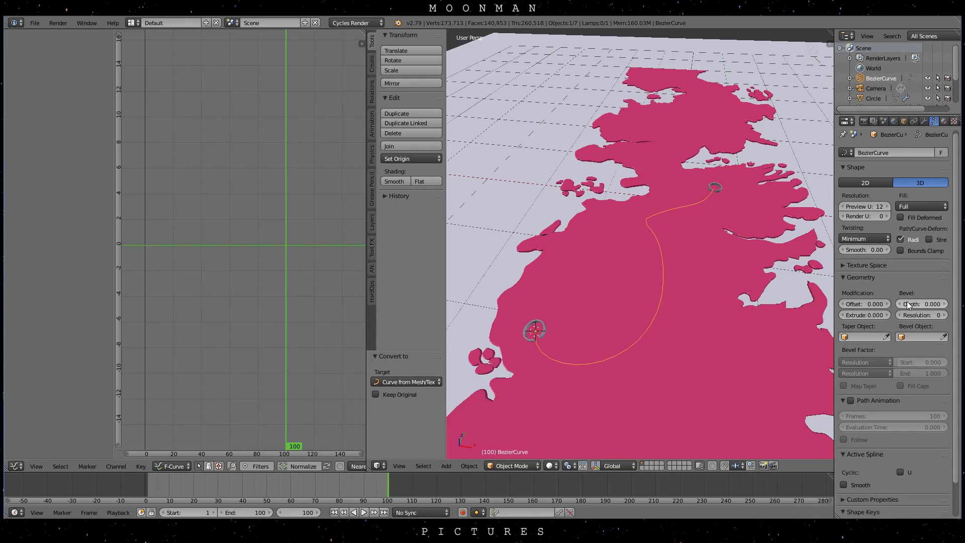
drag(922, 304, 930, 303)
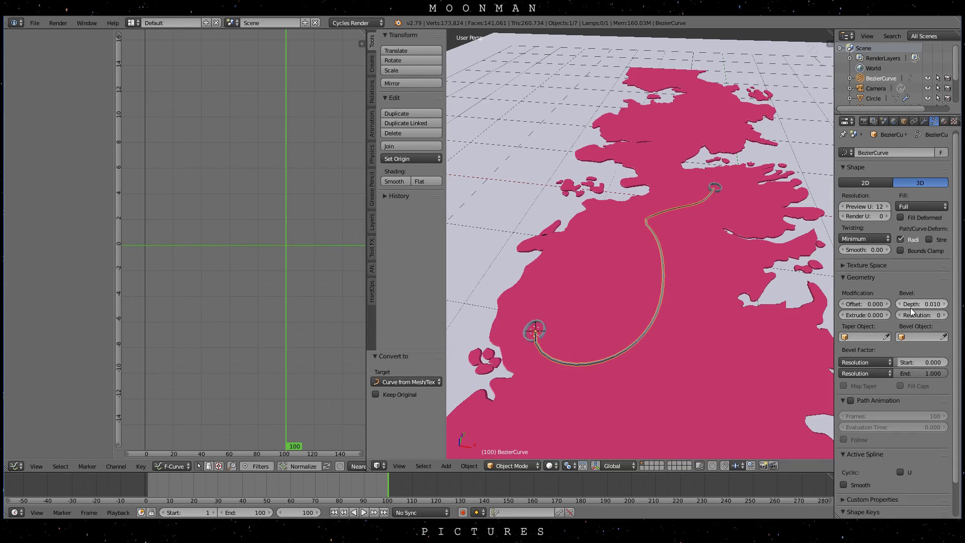
click(945, 314)
click(945, 314)
click(945, 313)
scroll(577, 391, up, 3)
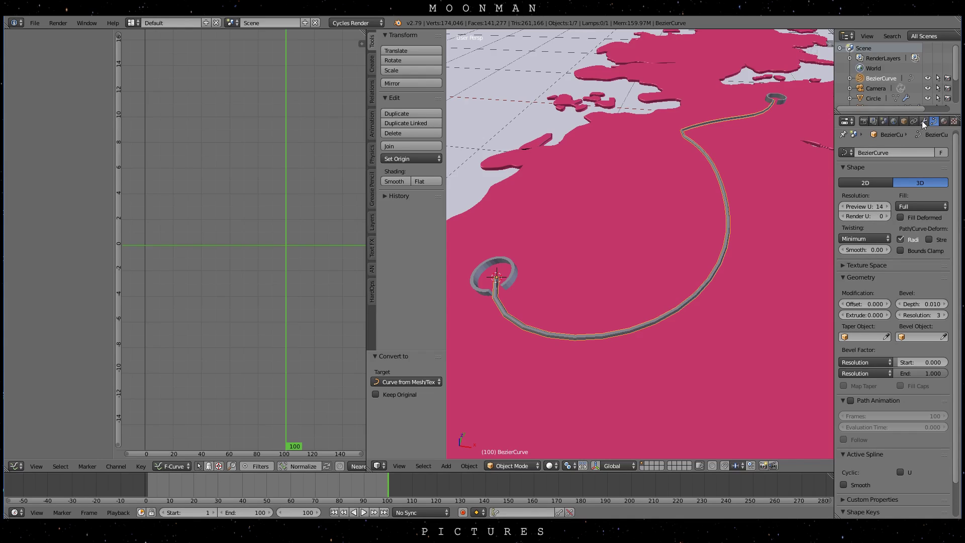
- Add a Subdivision Surface modifier to the route curve
click(923, 122)
click(899, 153)
click(807, 267)
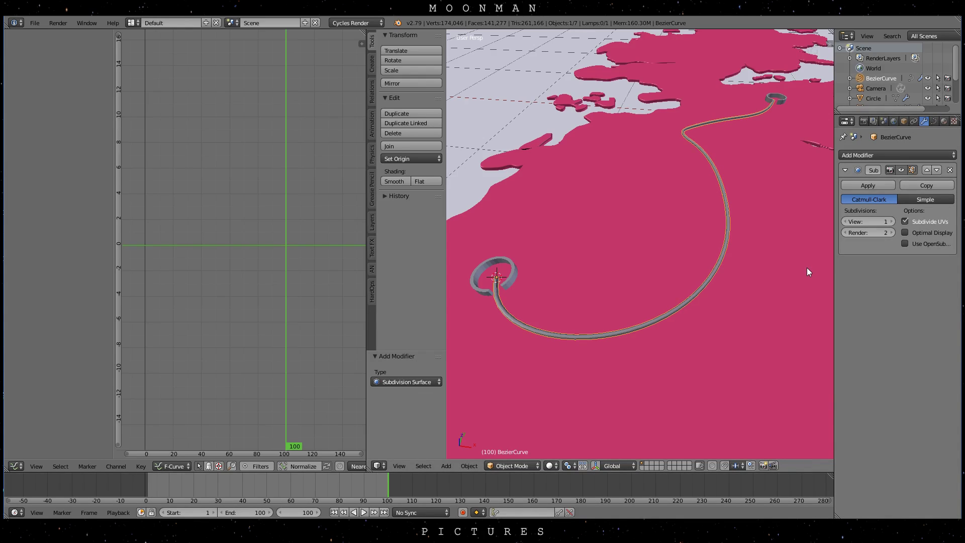
- Lower the route curve's bevel resolution to 1
click(932, 122)
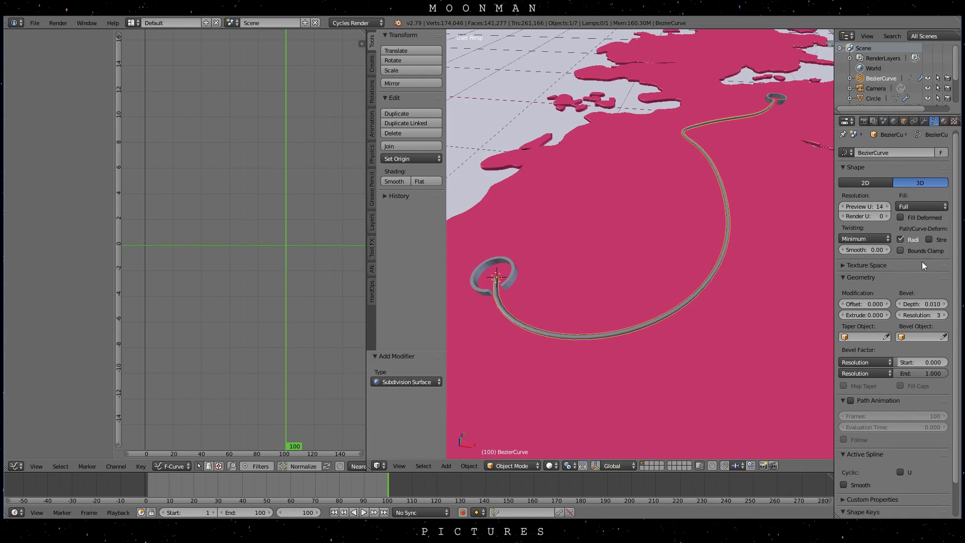
click(899, 316)
click(899, 316)
key(alt+a)
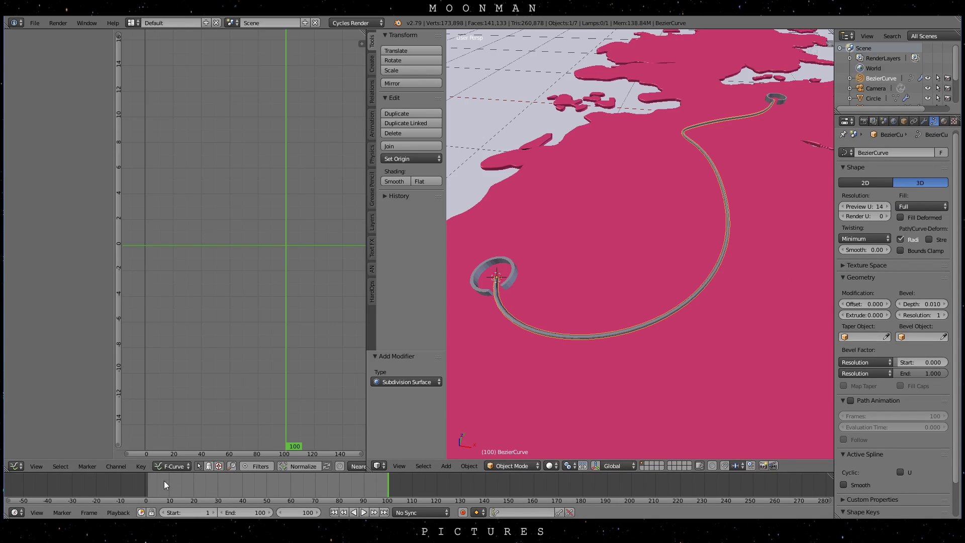
- At frame 0, set the route curve's bevel factor End to 0.000 and insert a keyframe on it
click(148, 486)
key(alt+a)
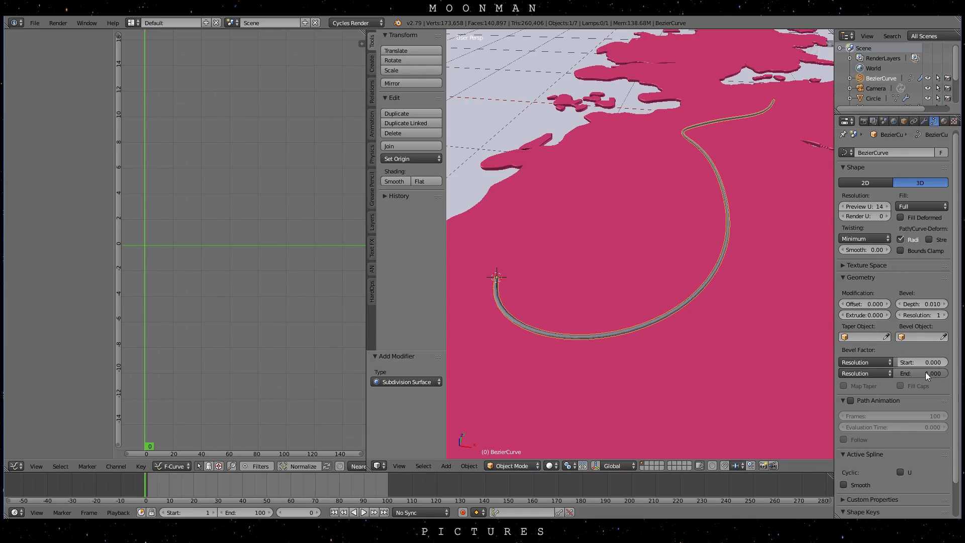
drag(928, 376, 877, 376)
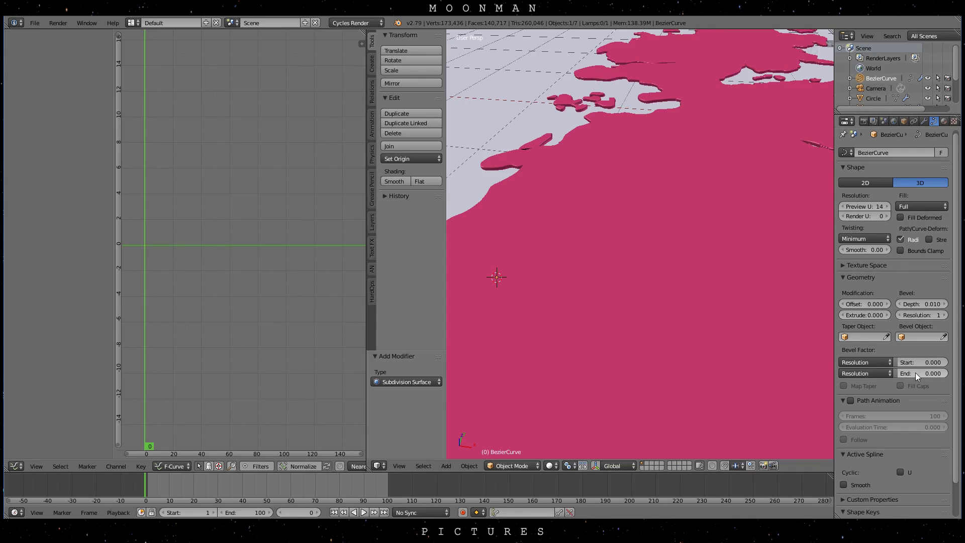
key(i)
- At frame 100, set the route curve's bevel factor End to 1.000 and insert a keyframe on it
click(387, 485)
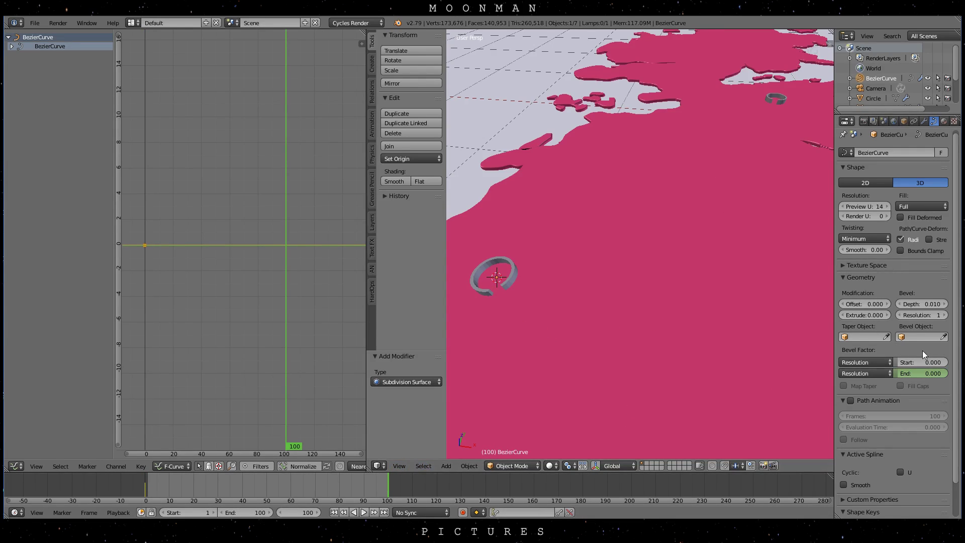
drag(901, 375, 941, 375)
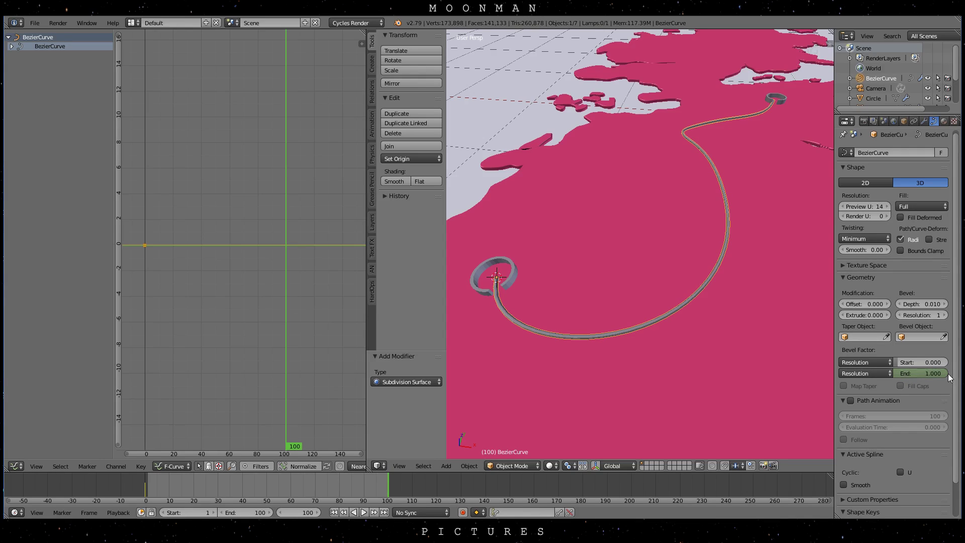
key(i)
- Play back the route's growth and change its bevel End keyframes to linear interpolation
key(alt+a)
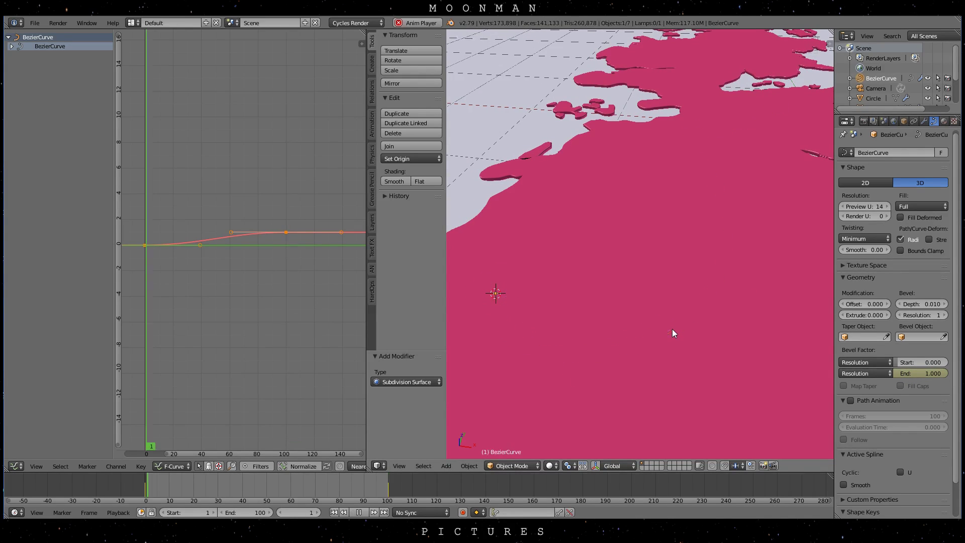
key(t)
click(259, 321)
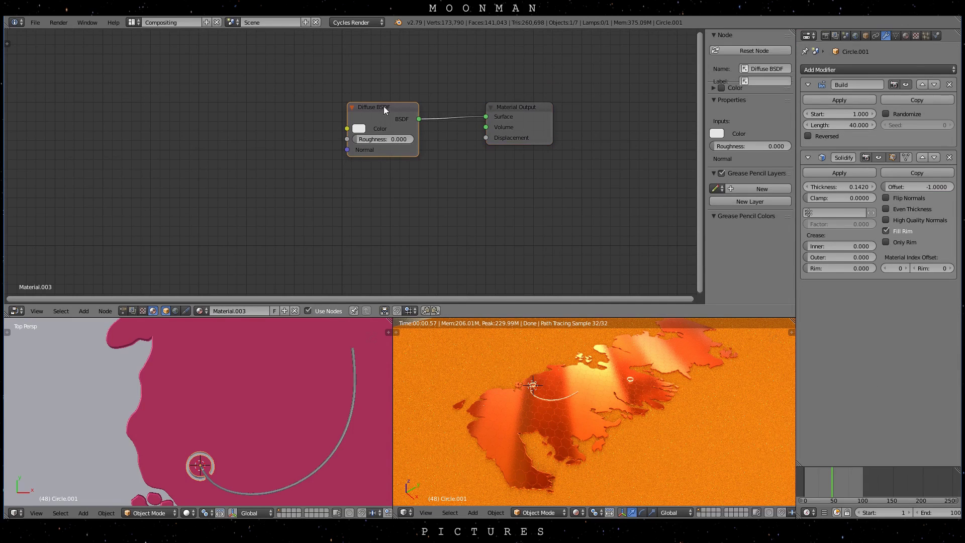
- Change the surface shader of the ring marker's material to Emission
click(905, 36)
click(871, 127)
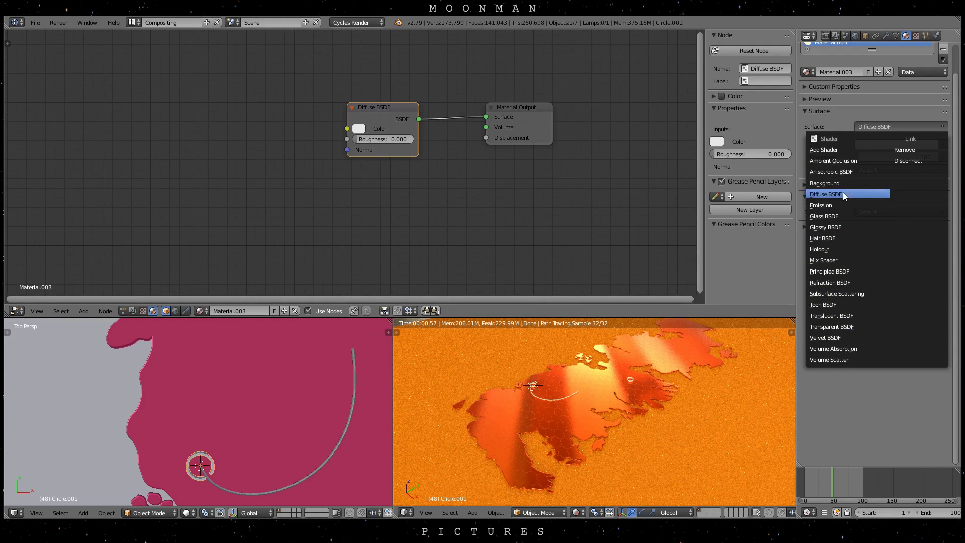
click(827, 205)
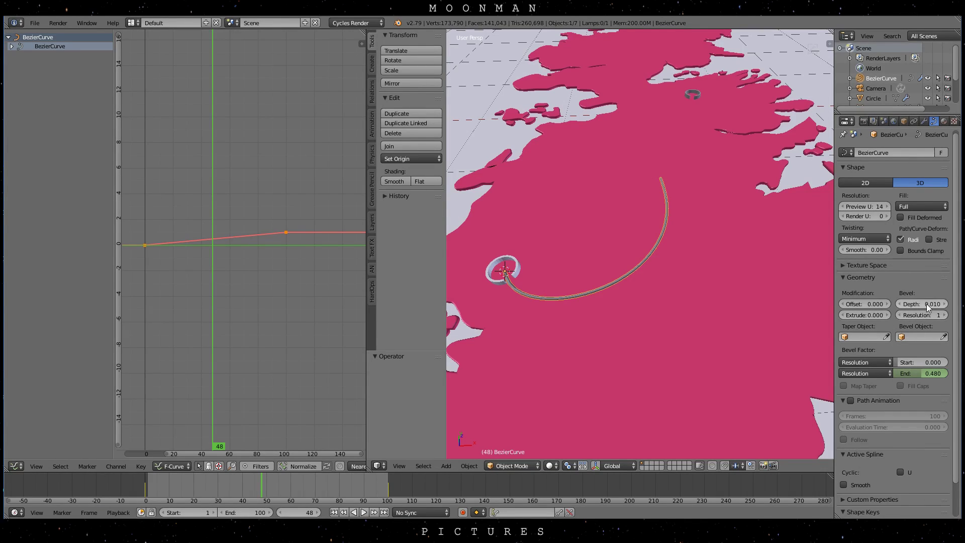
- Set the route curve's bevel depth to 0.000, then add a plane at the starting ring and scale it to about 0.056
drag(927, 304, 897, 304)
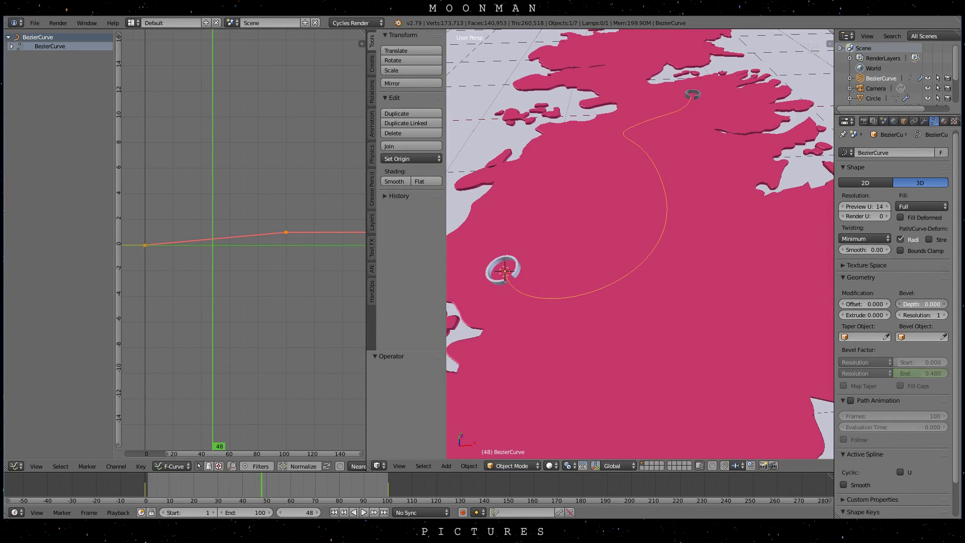
key(shift+a)
mouse_move(527, 293)
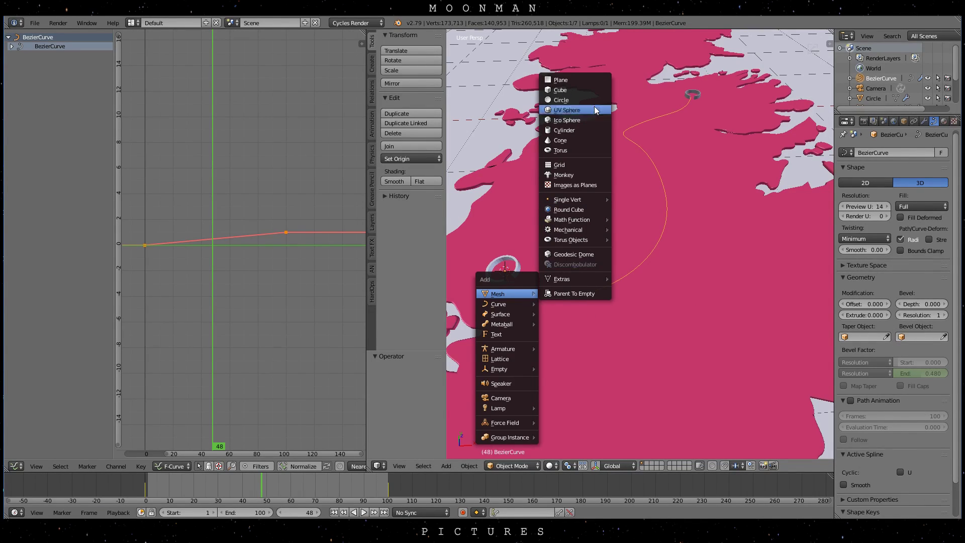
click(560, 80)
key(s)
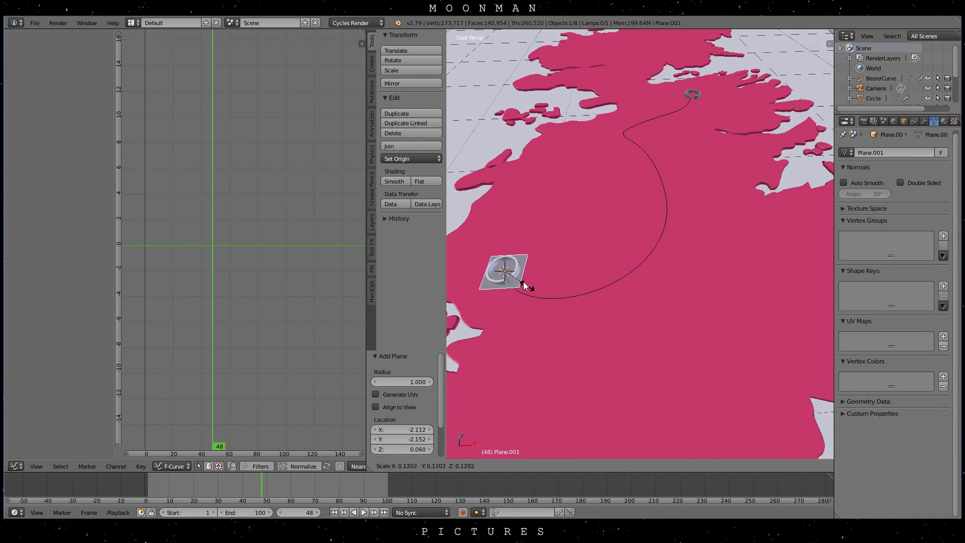
click(528, 290)
- Parent the small plane to the route curve with Curve Deform
shift+right_click(531, 297)
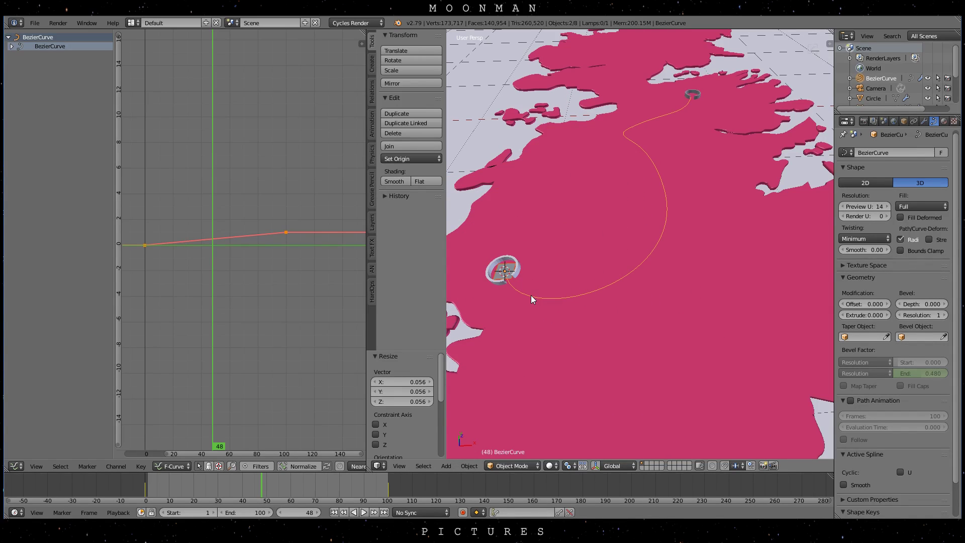
key(ctrl+p)
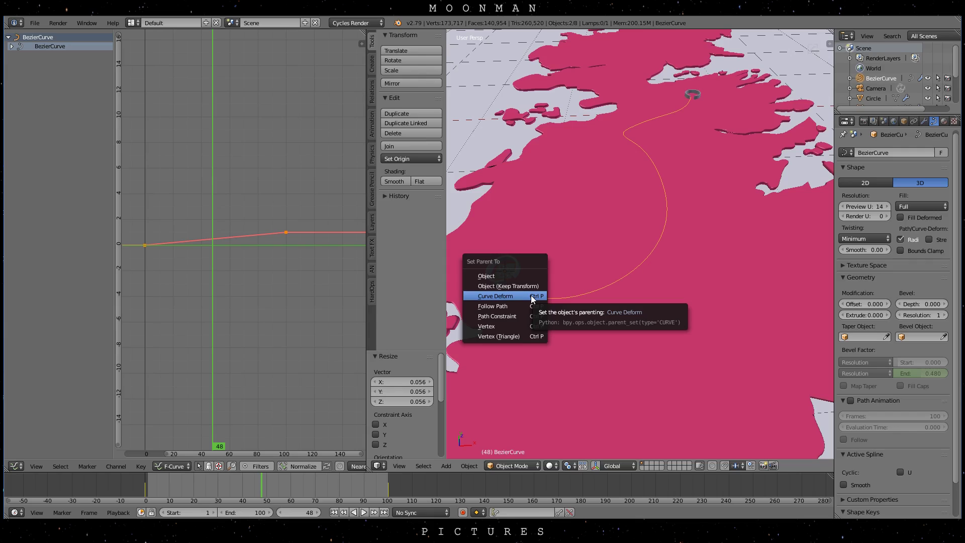
click(532, 298)
- Add an Array modifier to the small plane and place it above the Curve modifier
right_click(492, 279)
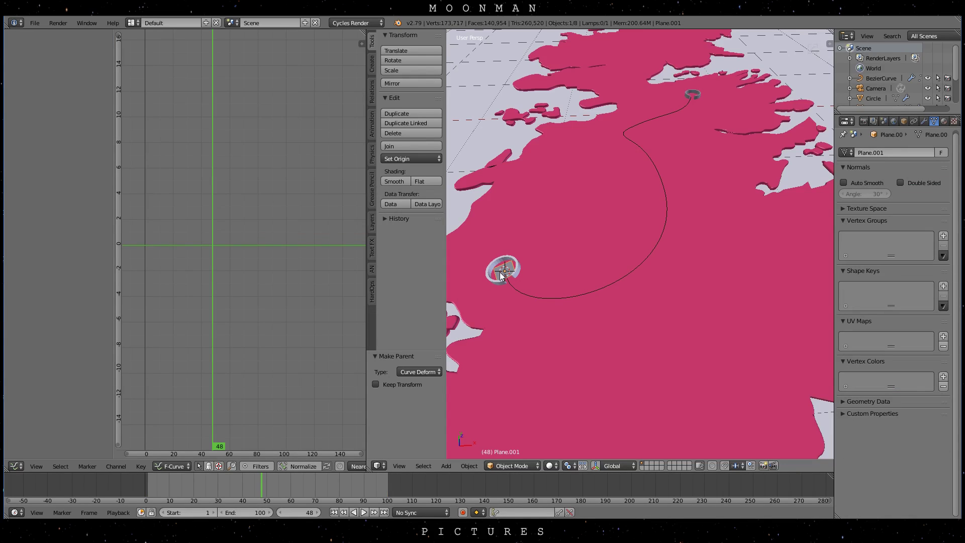
click(925, 122)
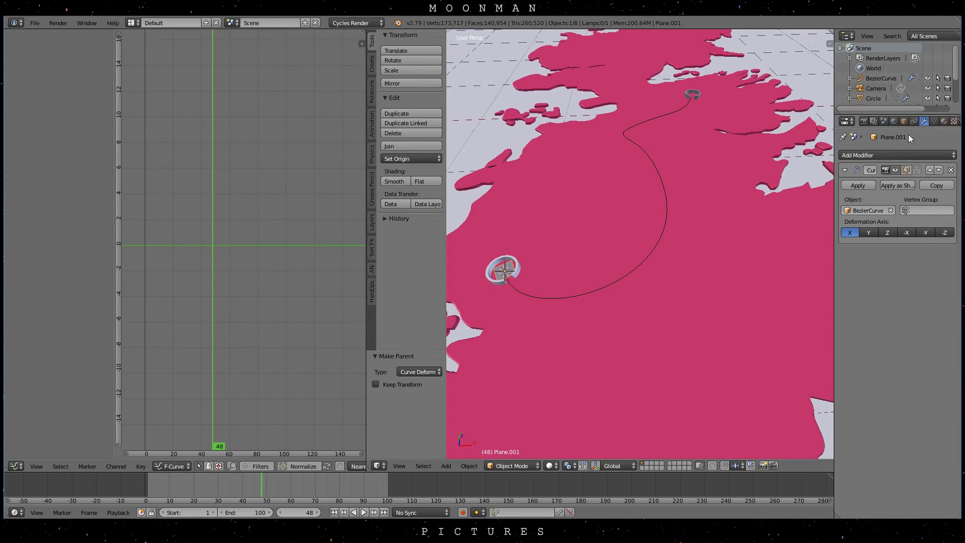
click(885, 156)
click(764, 175)
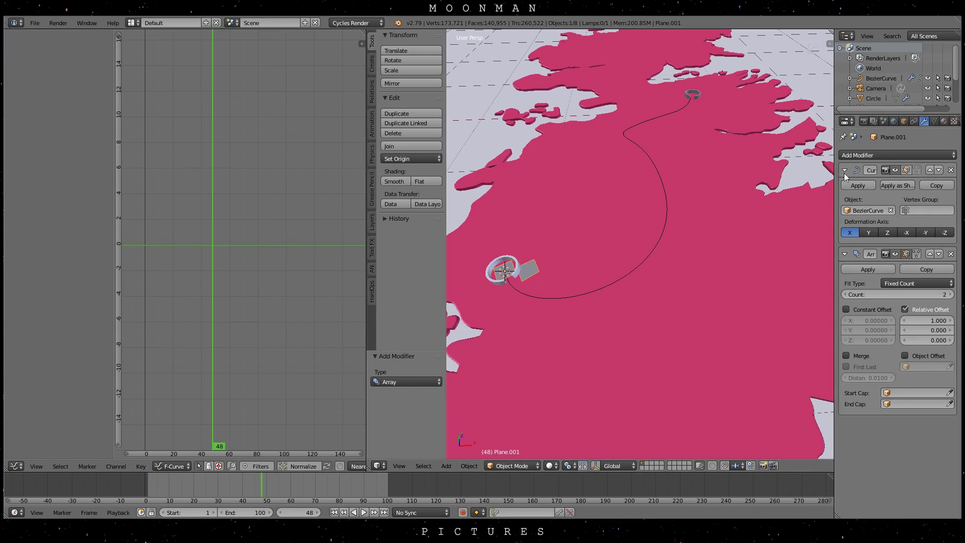
click(930, 255)
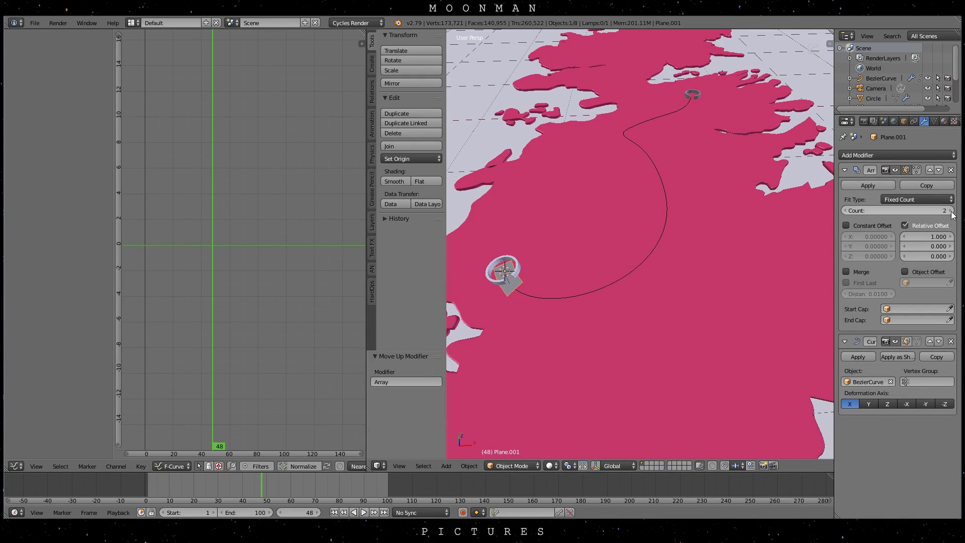
- Set the array's relative X offset to 1.500 and its count to 25 so the tiles cover the route
click(949, 236)
click(948, 236)
click(949, 236)
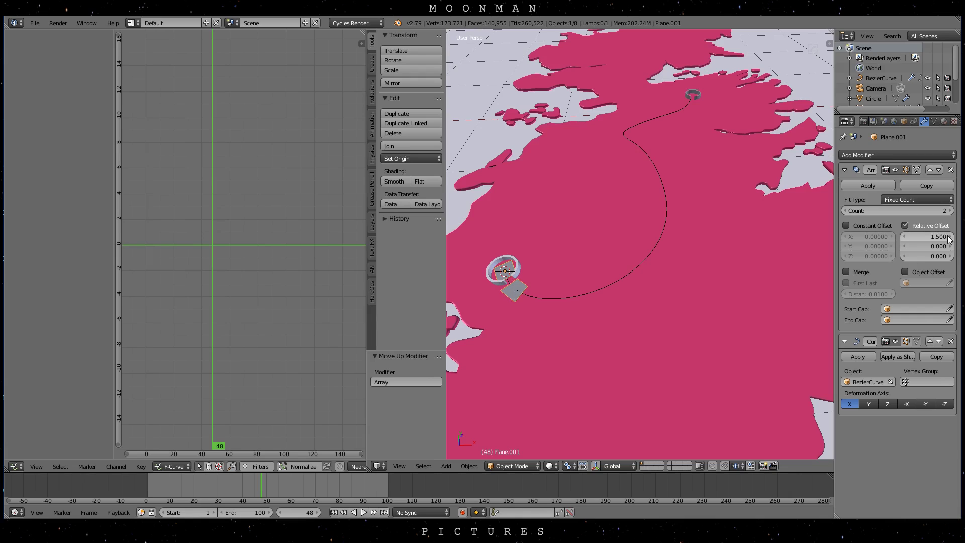
click(951, 211)
click(951, 210)
click(951, 210)
click(951, 211)
drag(954, 211, 958, 211)
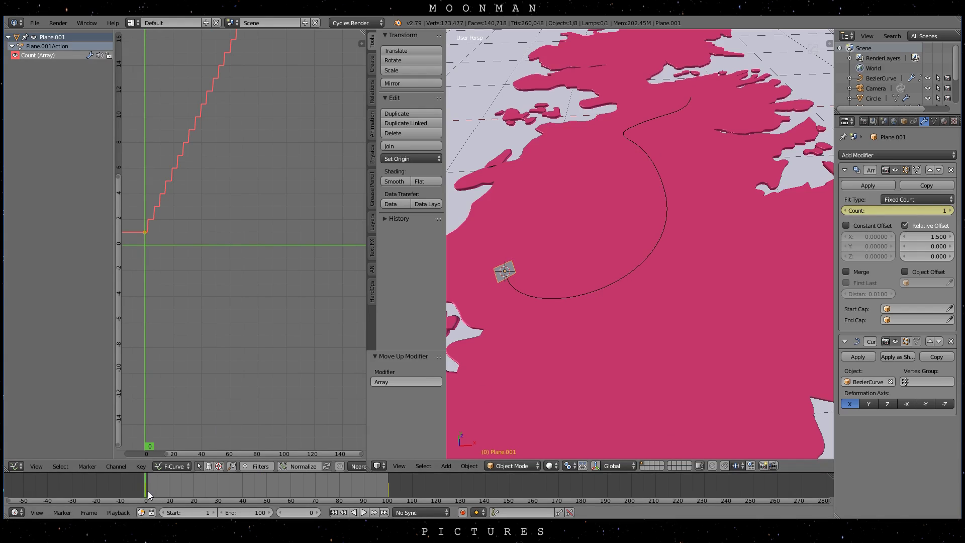
- Play back the array count animation of the tiles appearing along the route
scroll(149, 495, up, 2)
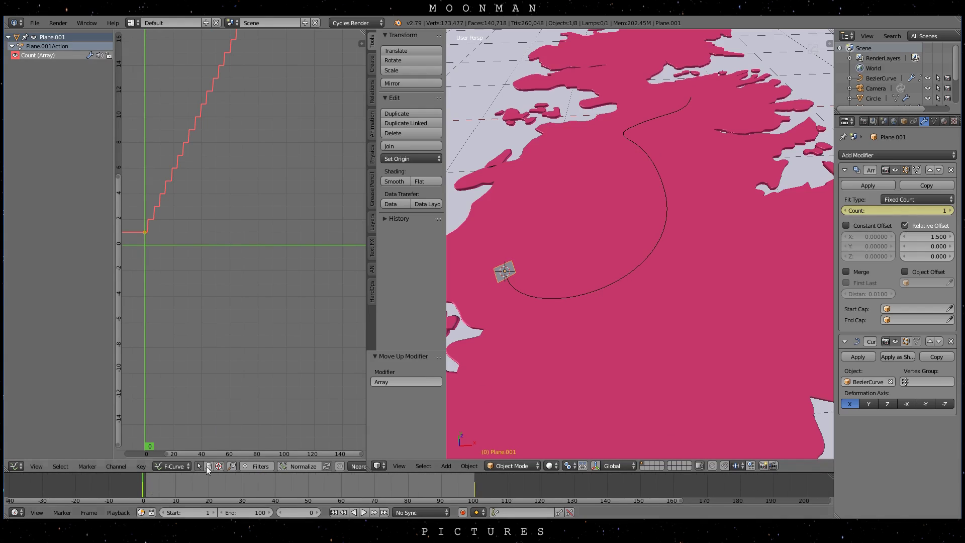
key(alt+a)
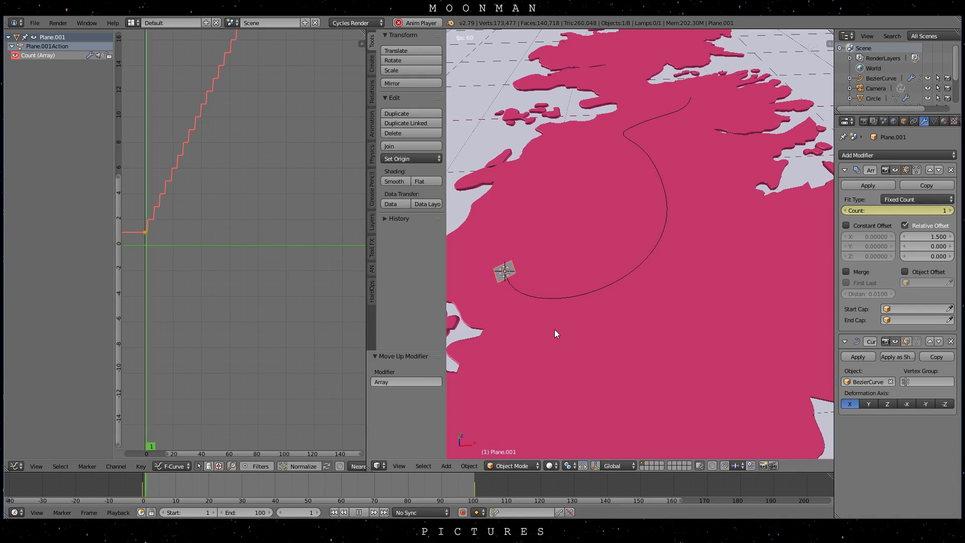
key(alt+a)
- At frame 10, insert a LocRotScale keyframe on the plane at its full size
drag(170, 498, 175, 491)
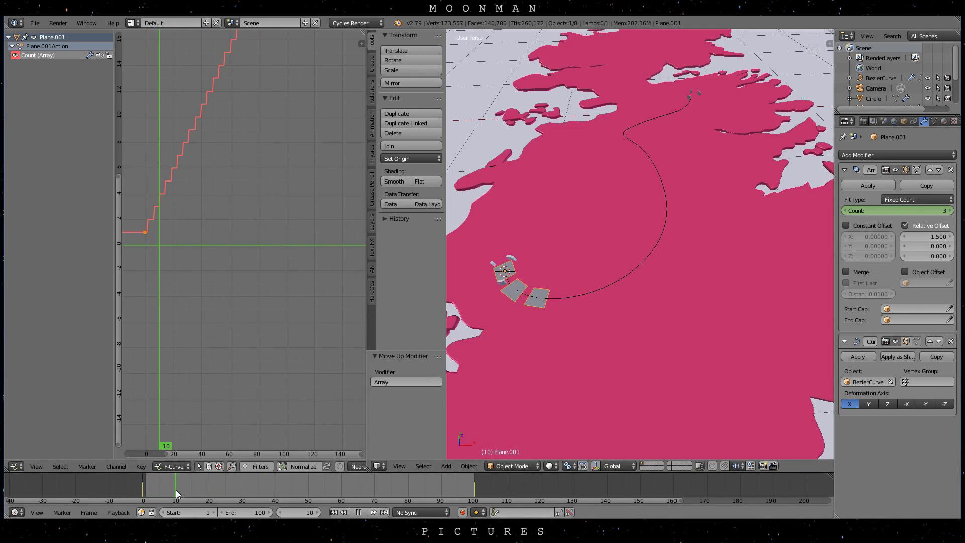
key(i)
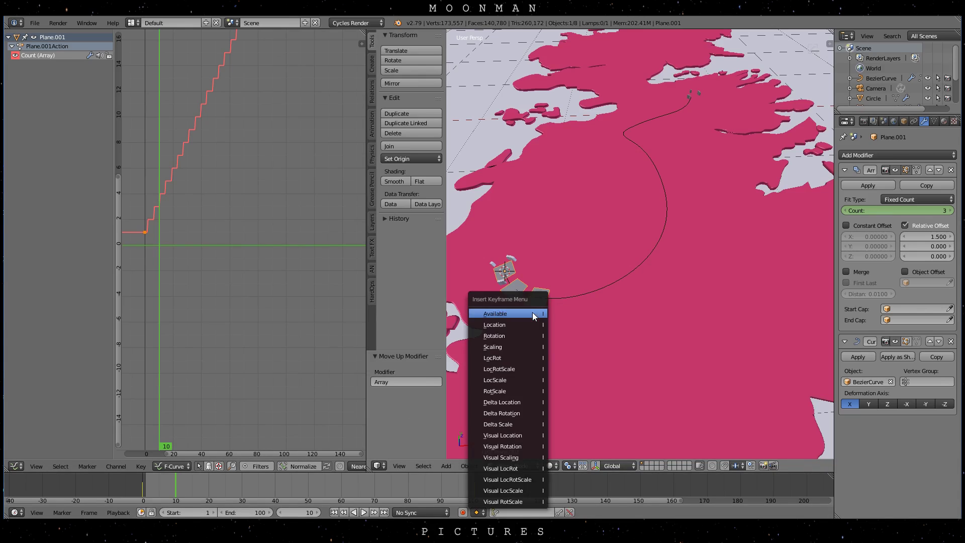
click(511, 369)
- At frame 1, scale the plane to 0 and insert a LocRotScale keyframe
key(shift+Left)
key(s)
key(0)
key(Return)
key(i)
click(545, 295)
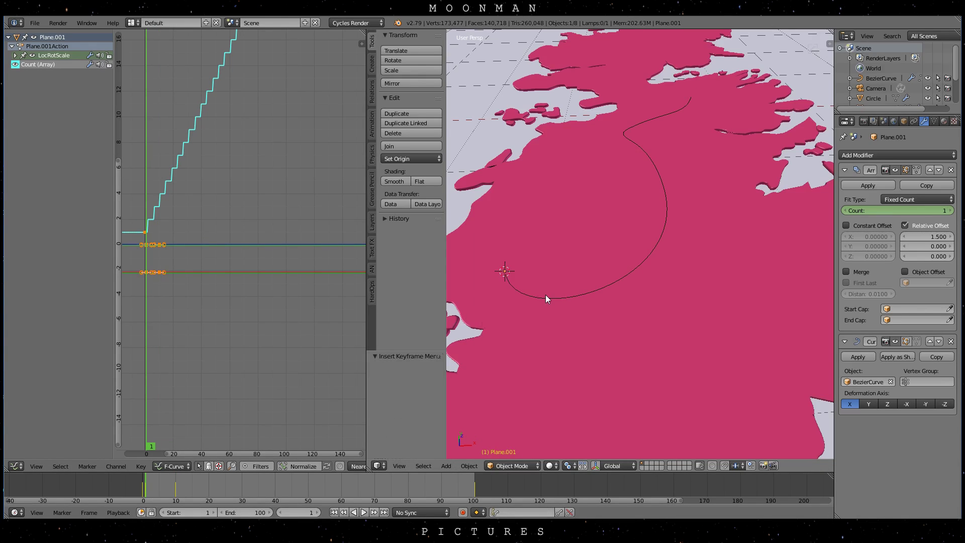
- Play back the scaling tiles, then give the plane's keyframes an overshooting interpolation and preview it from frame 0
key(alt+a)
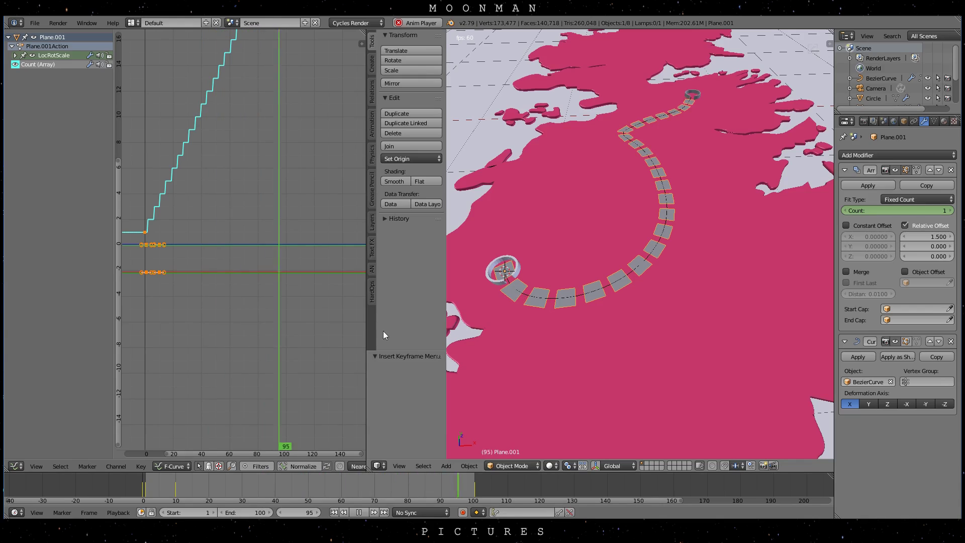
key(alt+a)
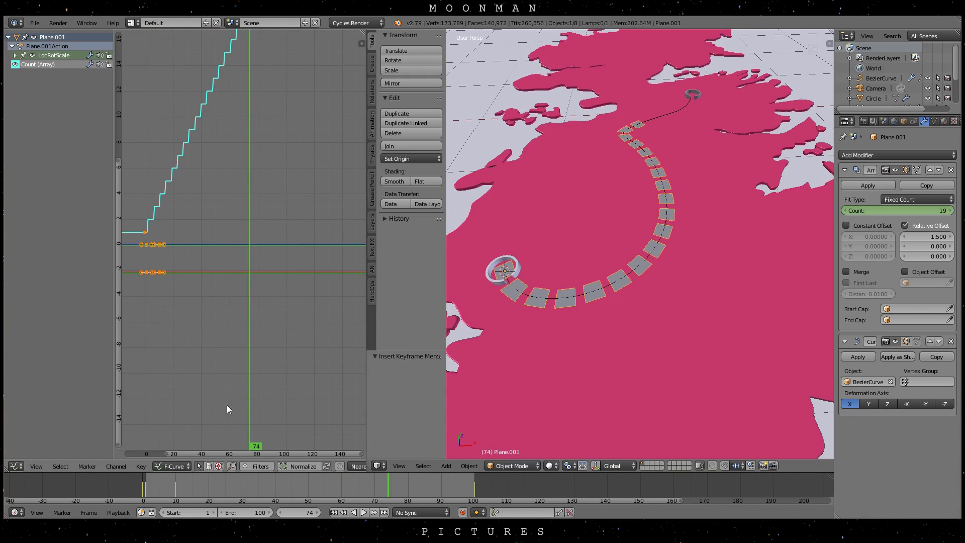
click(143, 488)
key(t)
click(390, 348)
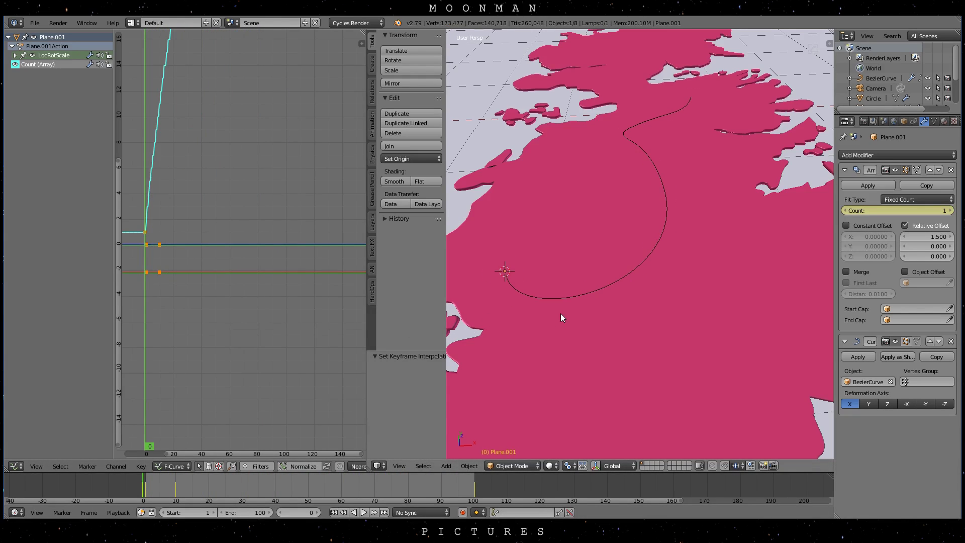
key(alt+a)
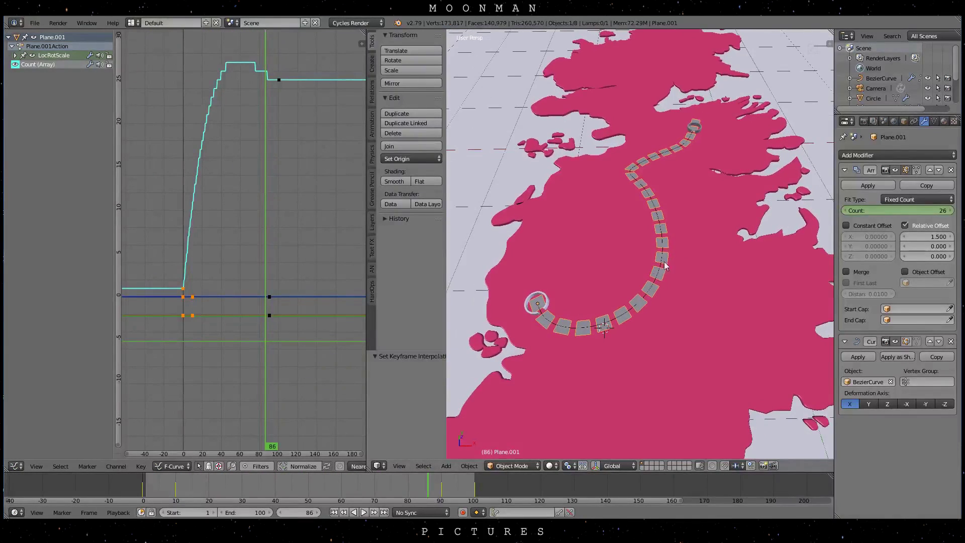
- Remove the Array modifier from the plane and return to frame 0
click(952, 170)
click(137, 488)
key(Escape)
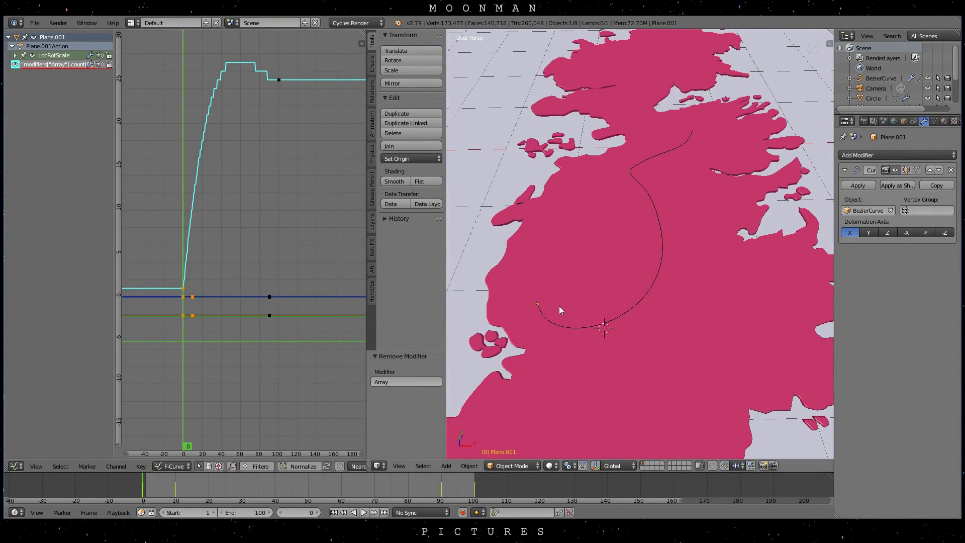
- At frame 90, move the single plane along the X axis and insert a transform keyframe
click(175, 491)
click(441, 492)
key(g)
key(x)
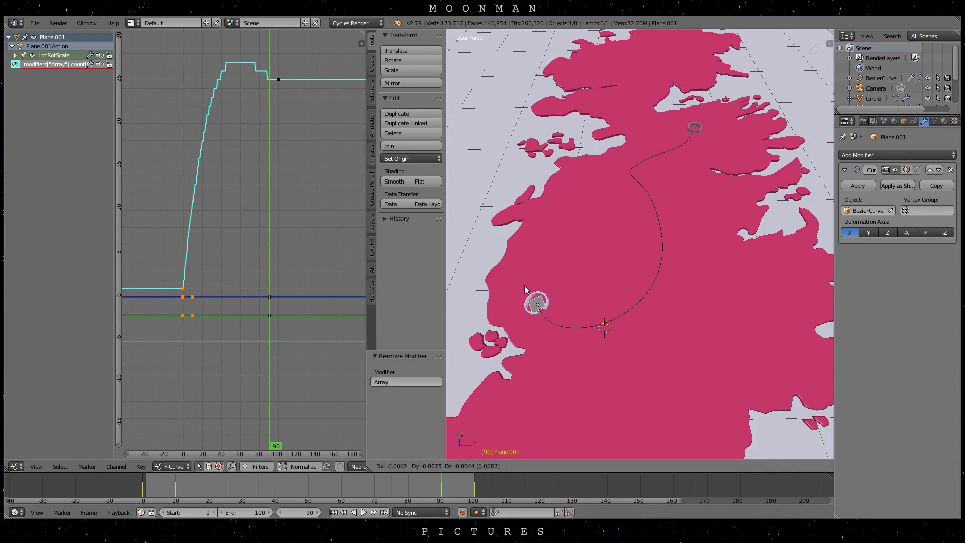
click(591, 290)
key(i)
click(717, 271)
- Preview the plane's movement, set its keyframes to linear interpolation and play the animation again
key(alt+a)
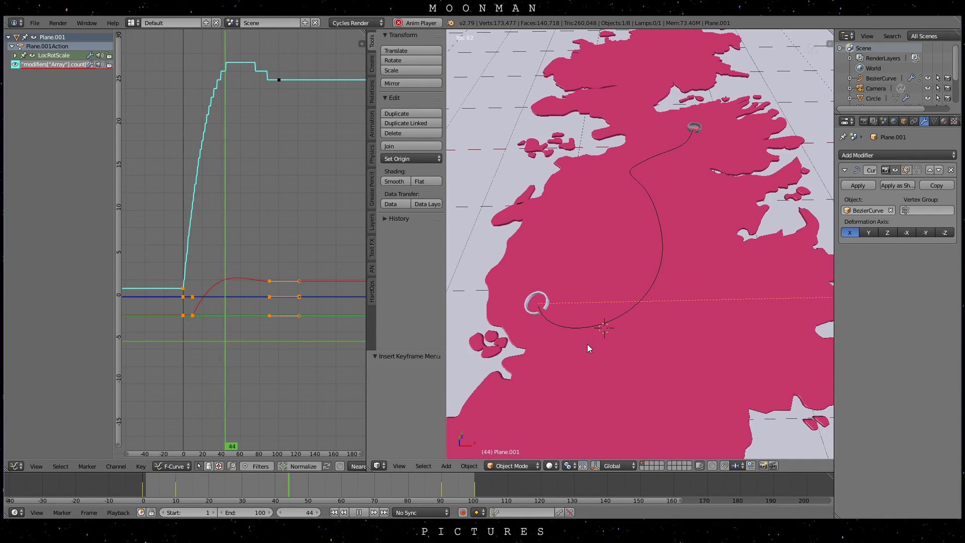
key(alt+a)
key(t)
click(71, 344)
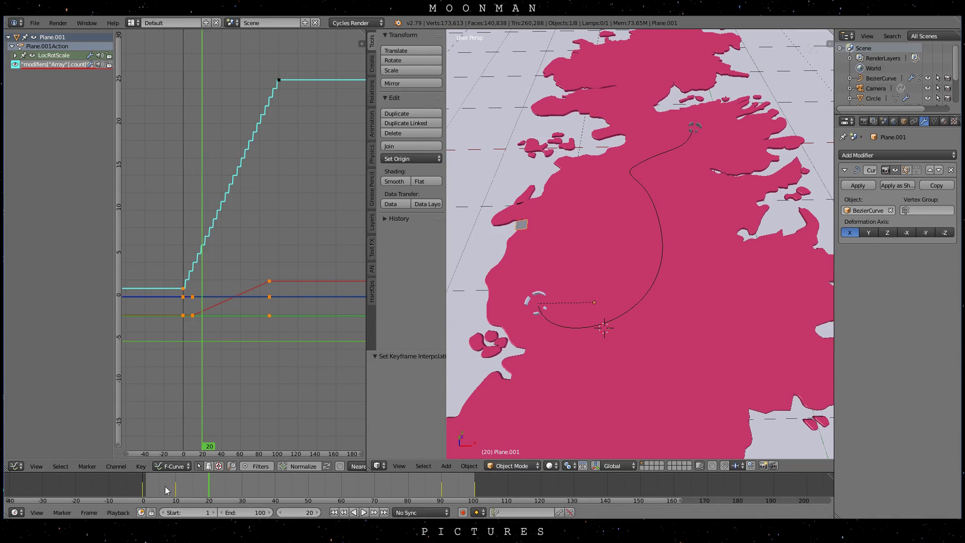
key(alt+a)
scroll(627, 287, down, 1)
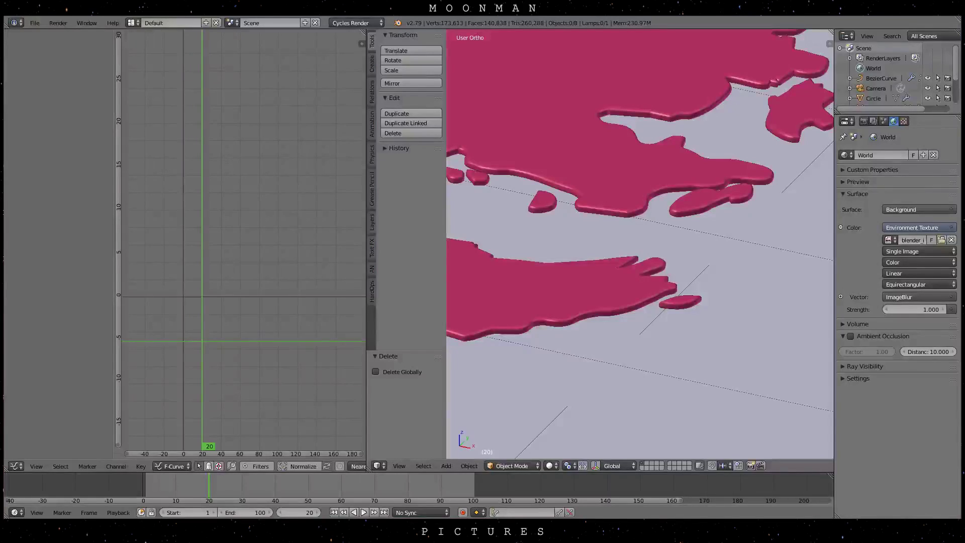
- Duplicate the landmass's outer side edge loop and separate it into its own object
scroll(674, 228, down, 2)
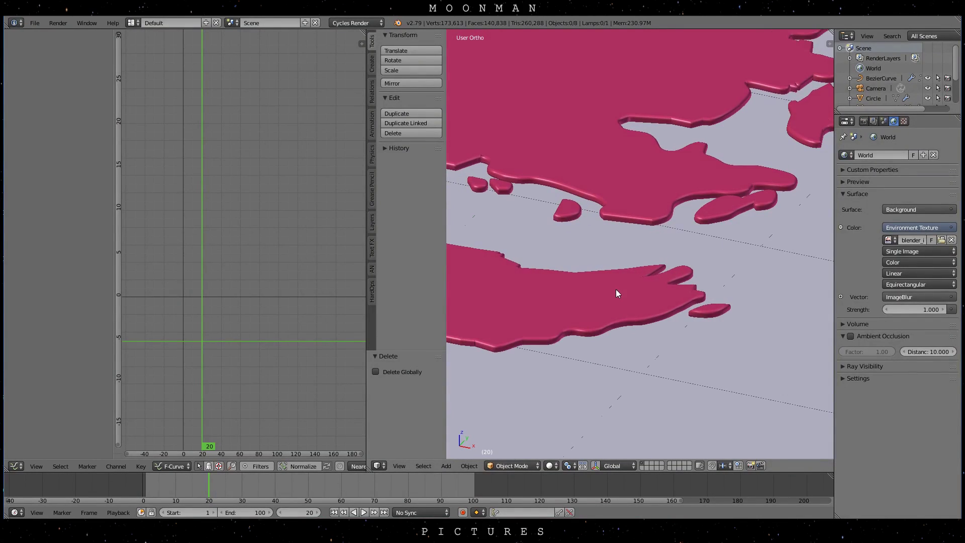
right_click(618, 288)
key(Tab)
scroll(619, 301, up, 8)
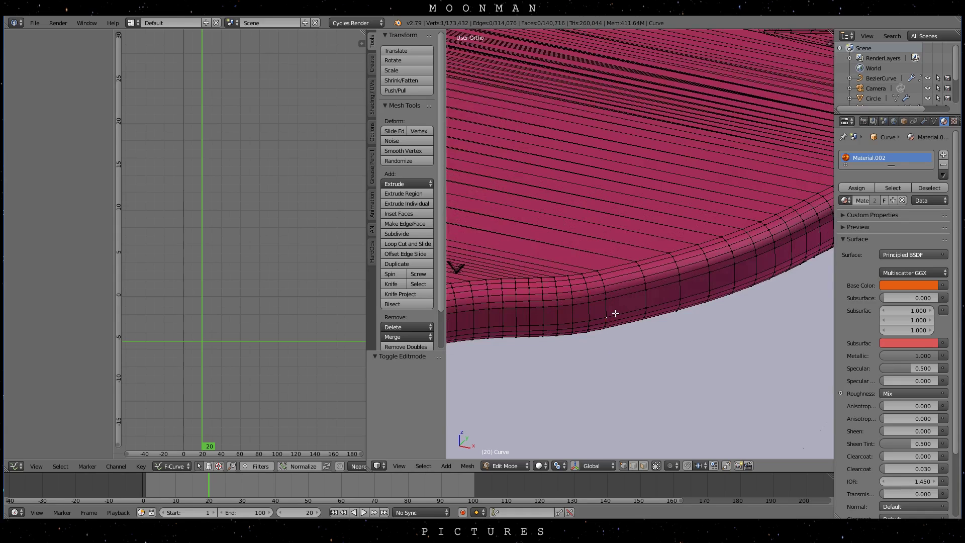
alt+right_click(615, 312)
scroll(615, 313, down, 5)
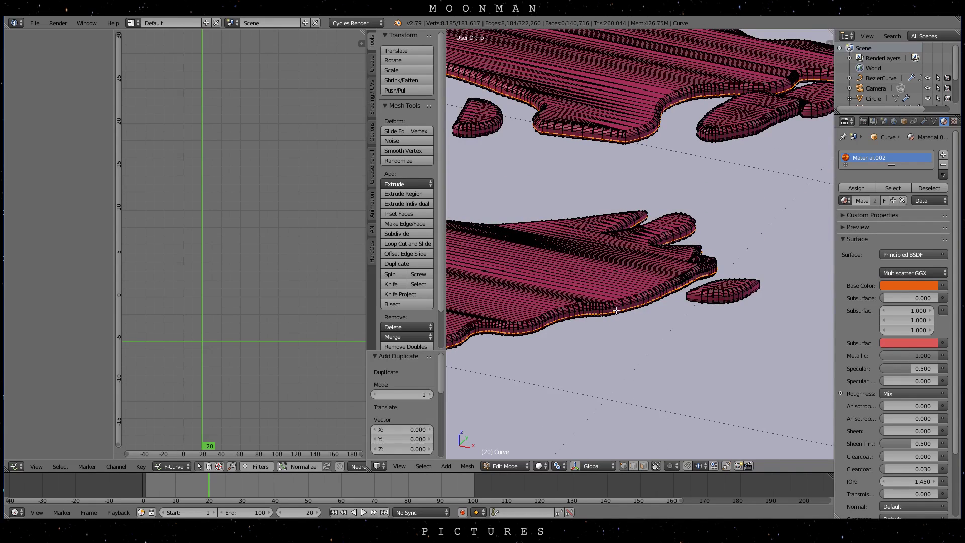
key(p)
click(617, 312)
key(Tab)
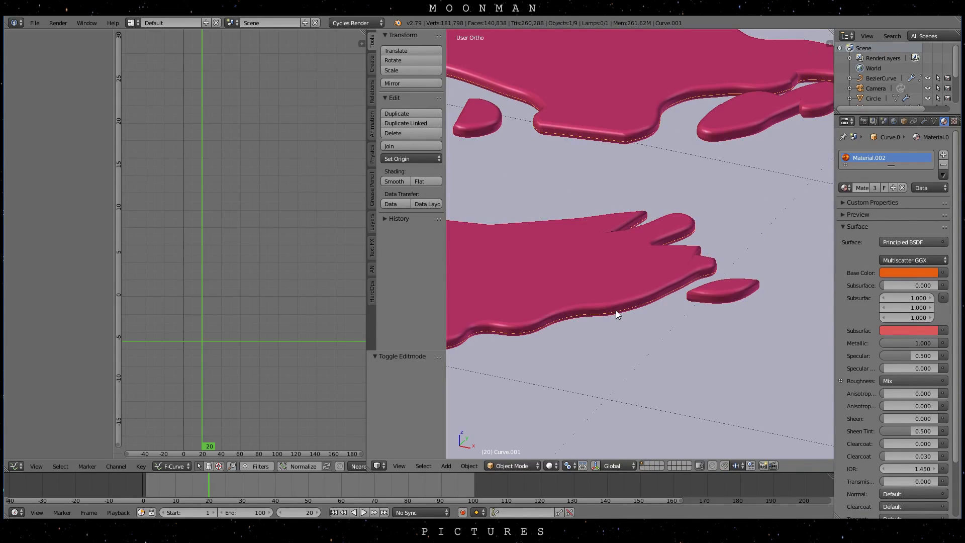
- Remove doubles from all vertices of the separated outline and convert the mesh to a curve
scroll(616, 310, up, 1)
key(Tab)
key(a)
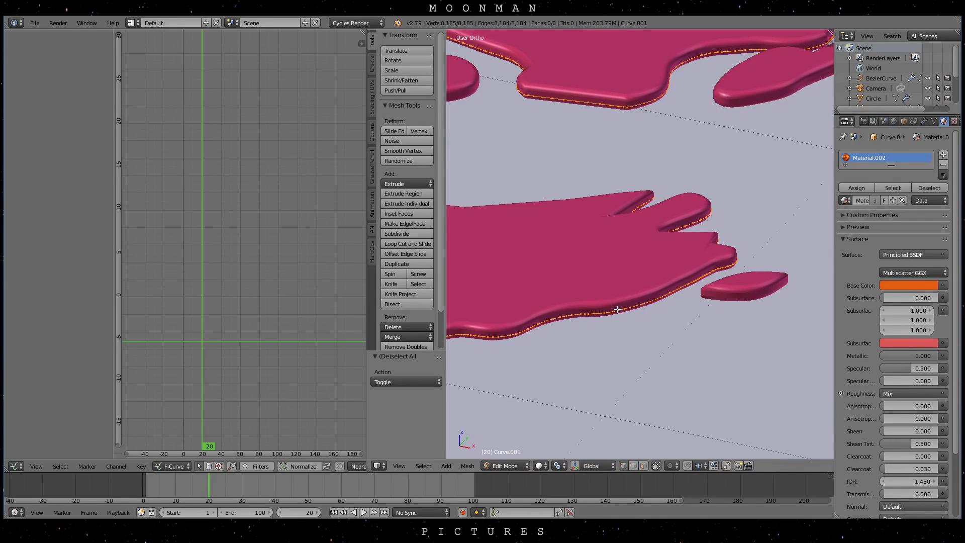
key(w)
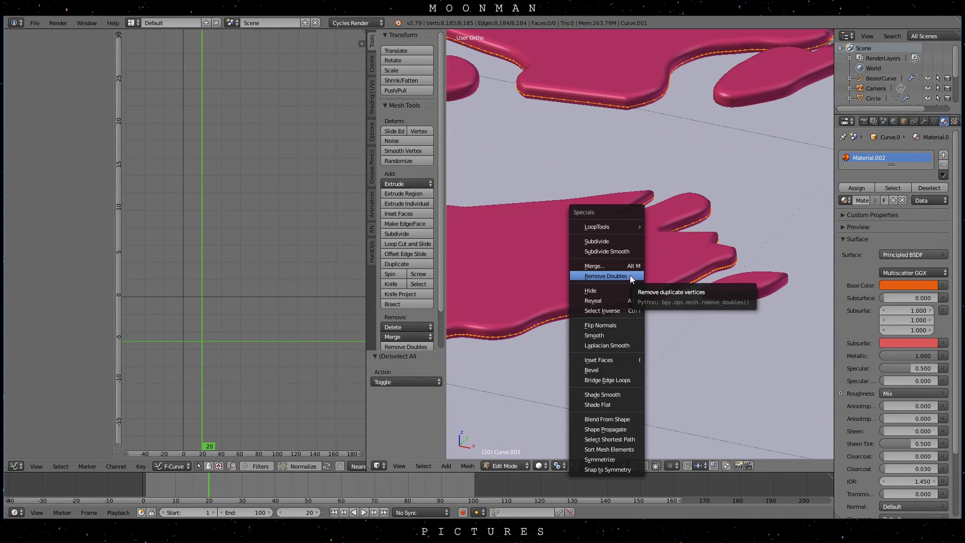
click(629, 276)
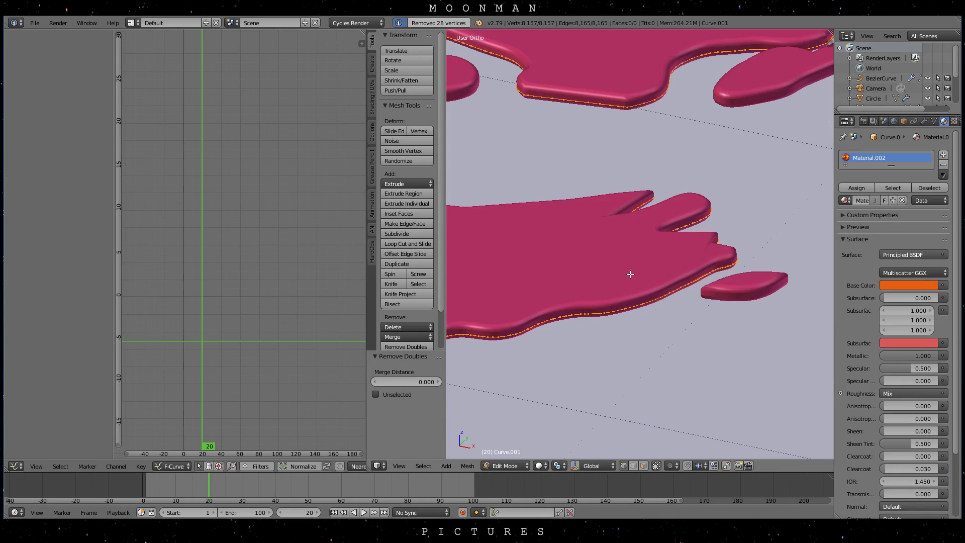
key(Tab)
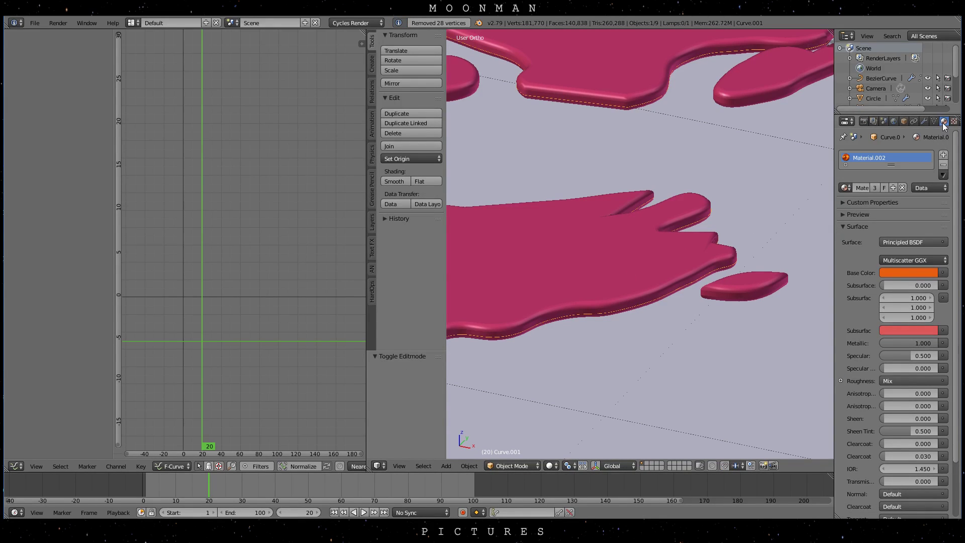
key(alt+c)
click(672, 281)
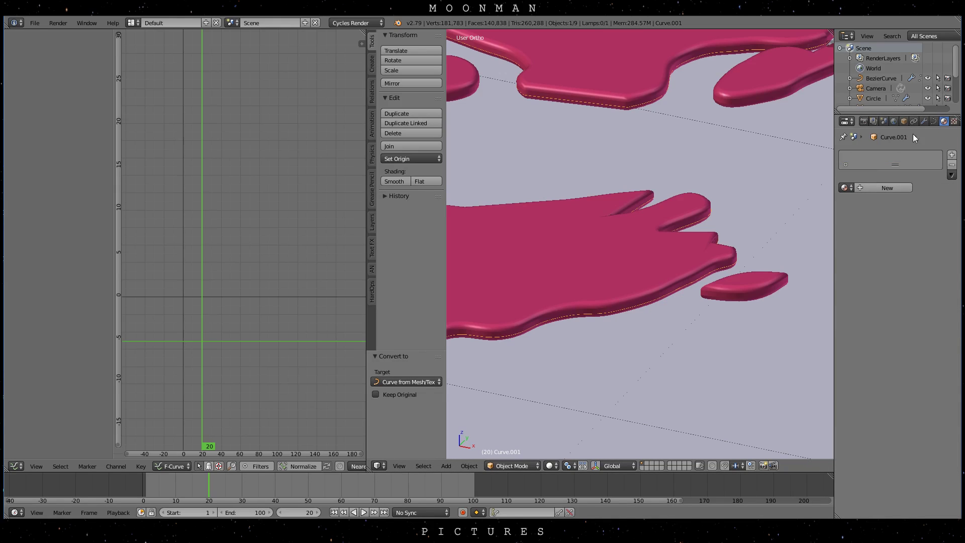
- Extrude the outline curve by 0.010 and add a Solidify modifier with a thickness of -0.0117
click(933, 122)
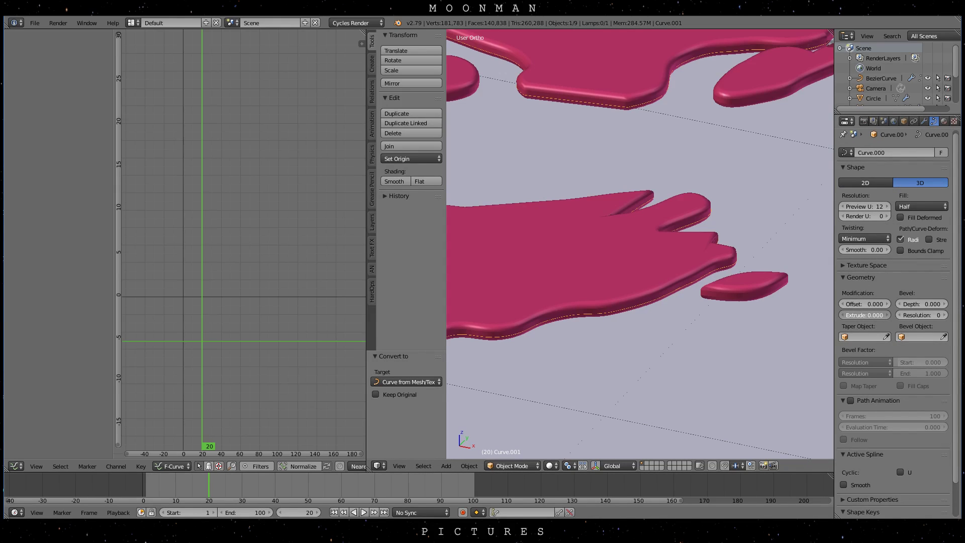
drag(865, 315, 884, 315)
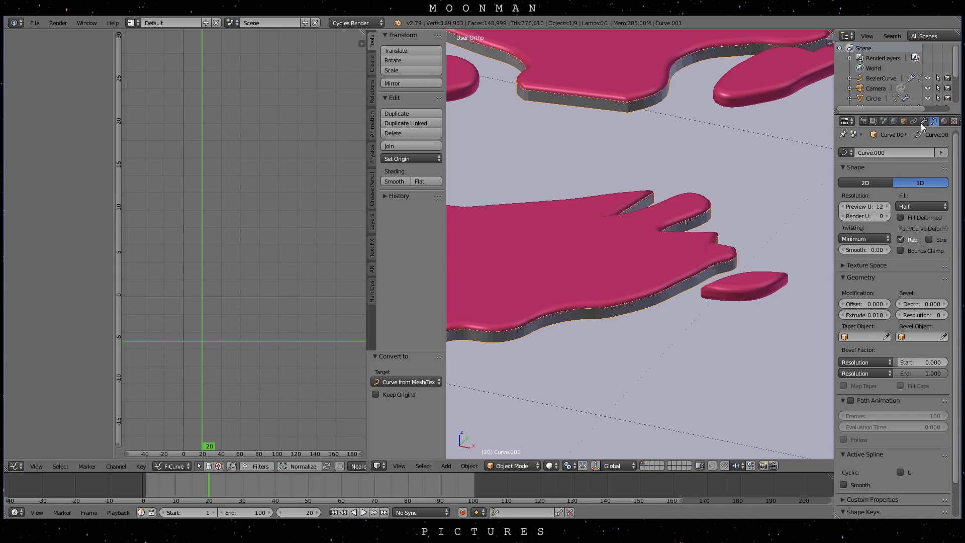
click(923, 122)
click(865, 156)
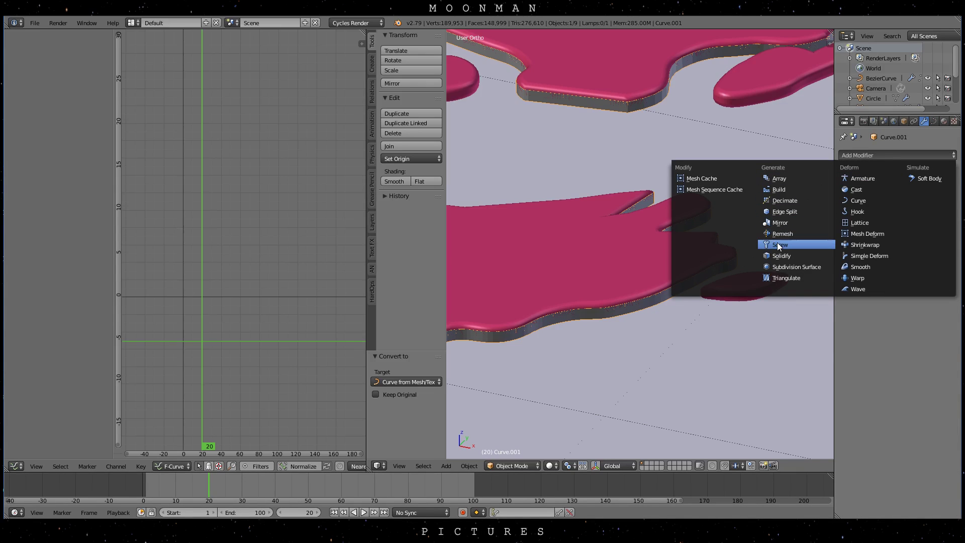
click(787, 257)
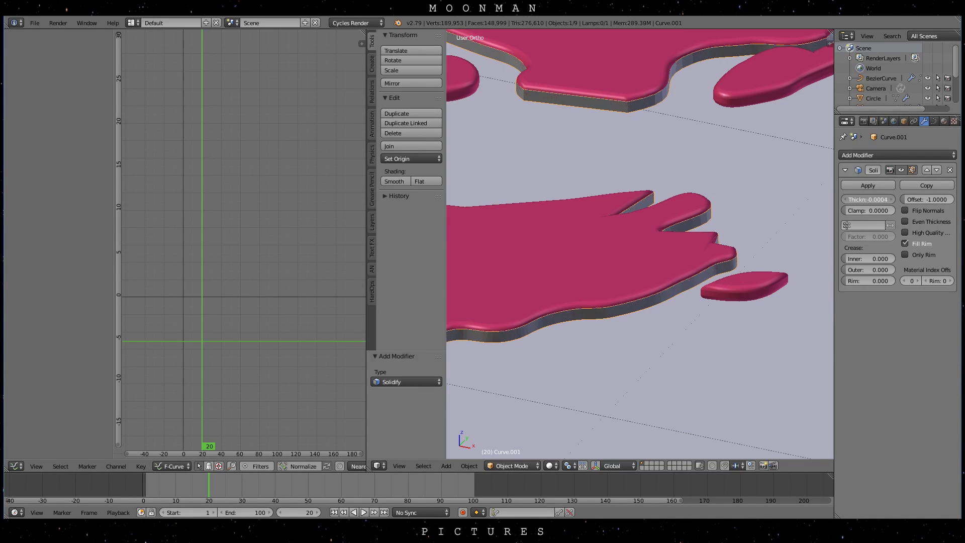
drag(869, 199, 878, 199)
- Move the solidified outline along the global Z axis relative to the landmass
scroll(561, 173, down, 3)
key(g)
key(z)
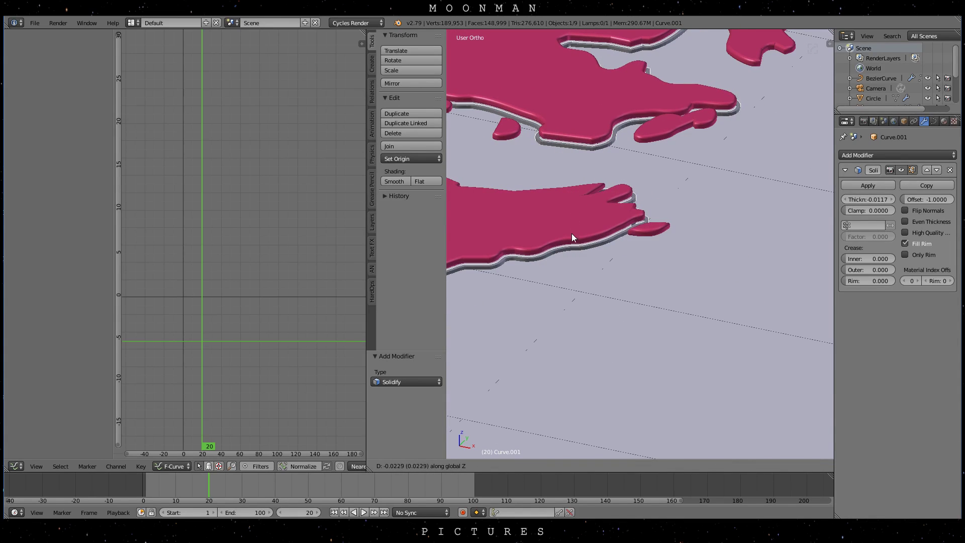
click(574, 197)
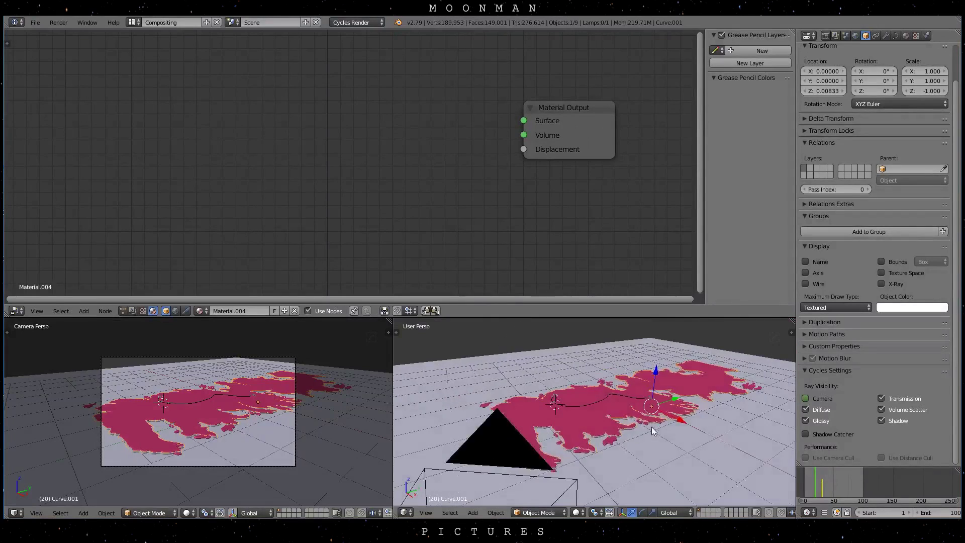
scroll(652, 427, up, 3)
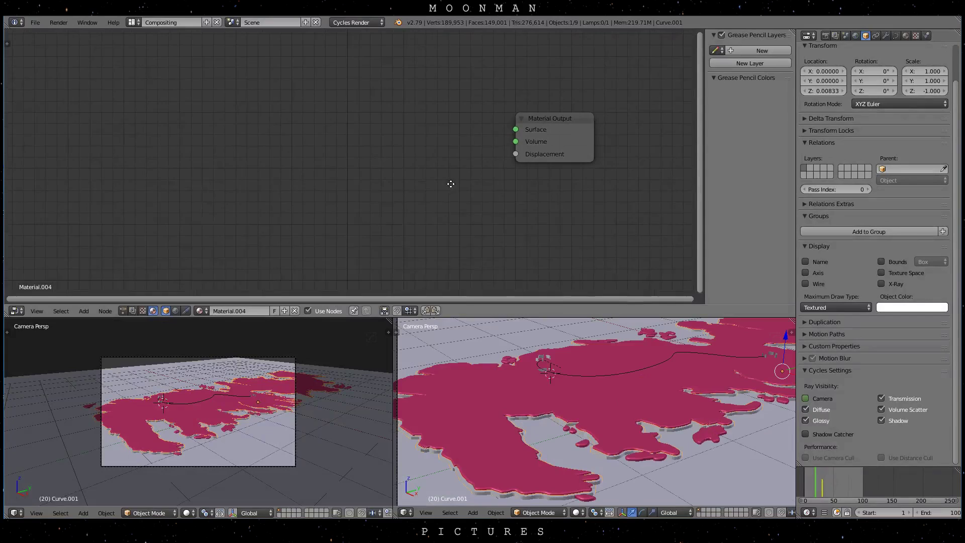
- Add an Emission shader node to the outline's material beside the Material Output
key(shift+a)
click(492, 240)
drag(484, 147, 509, 132)
- Show the camera view with rendered shading and enable the outline's Camera ray visibility
click(577, 512)
mouse_move(448, 136)
mouse_down()
mouse_move(407, 124)
mouse_move(381, 136)
mouse_up()
click(595, 445)
click(824, 400)
scroll(817, 477, up, 4)
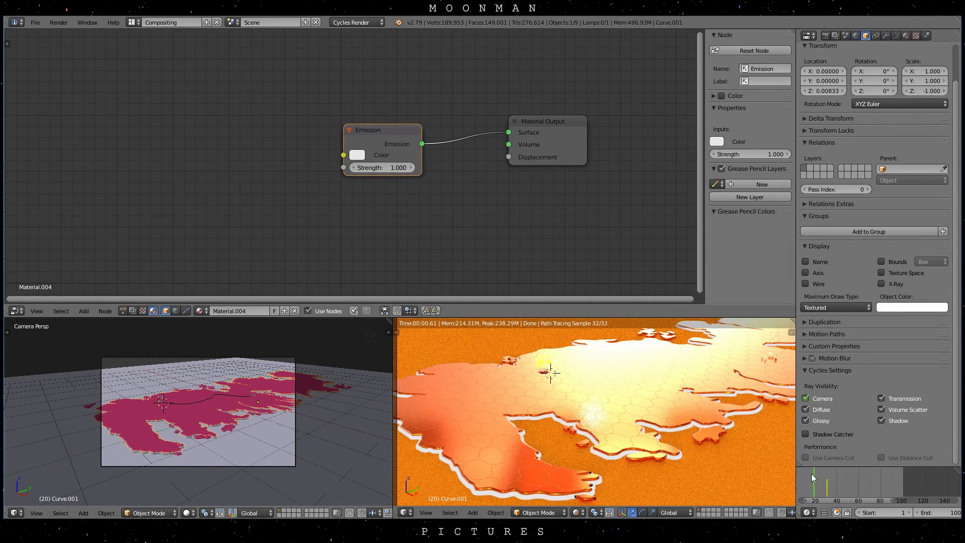
- Open a dope sheet above the timeline and move the Emission node farther from the Material Output
drag(800, 465, 812, 408)
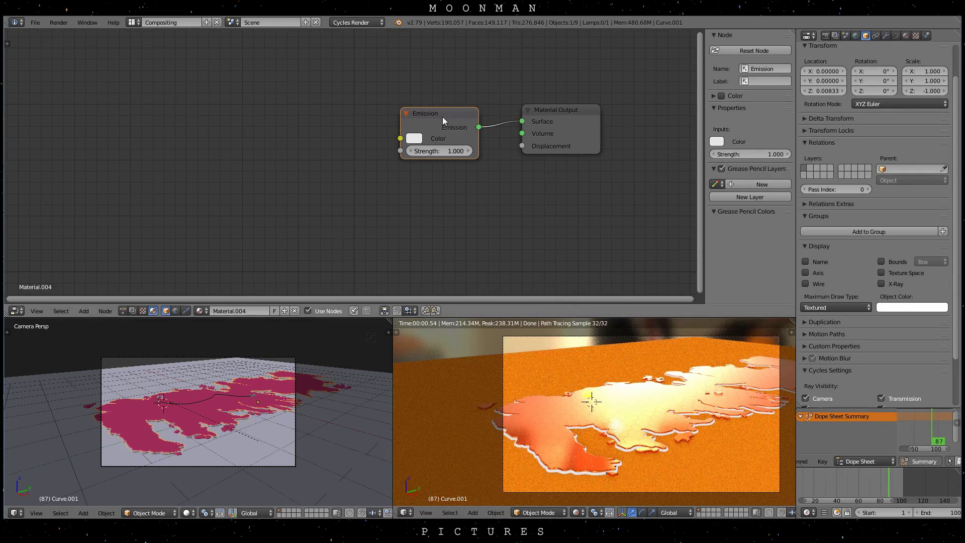
drag(442, 116, 378, 105)
scroll(895, 305, down, 3)
scroll(828, 478, up, 3)
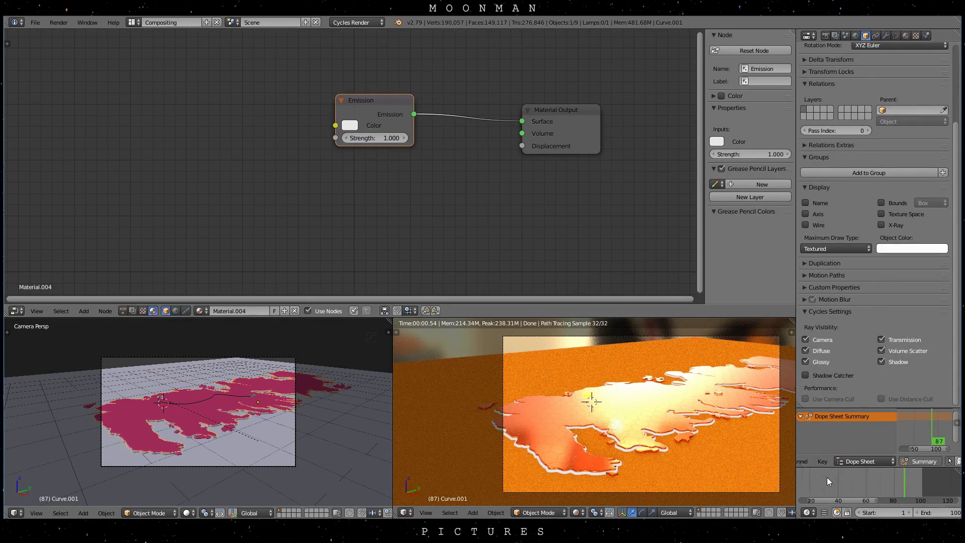
- Try keyframing the outline's Camera, Diffuse and Glossy ray visibility at frames 40 and 37
click(840, 480)
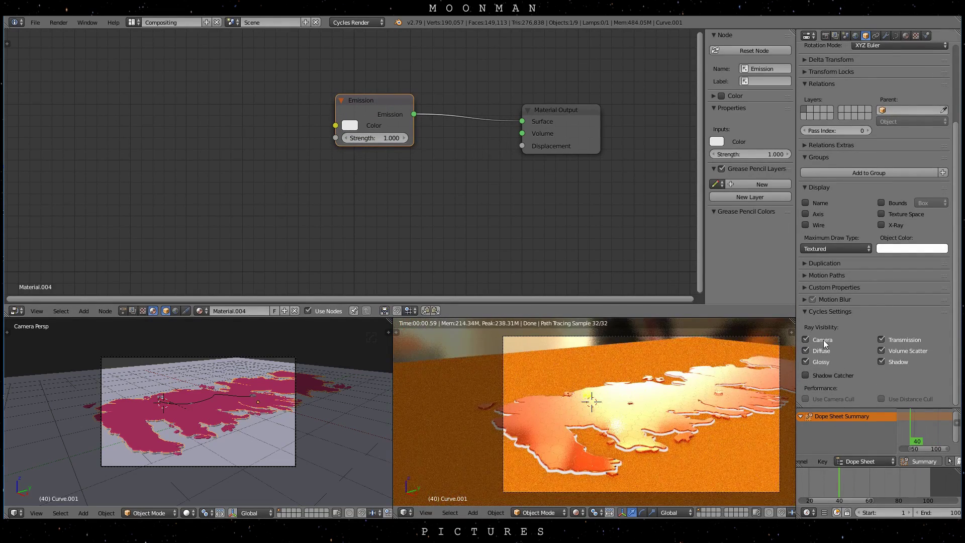
key(i)
key(i)
key(i)
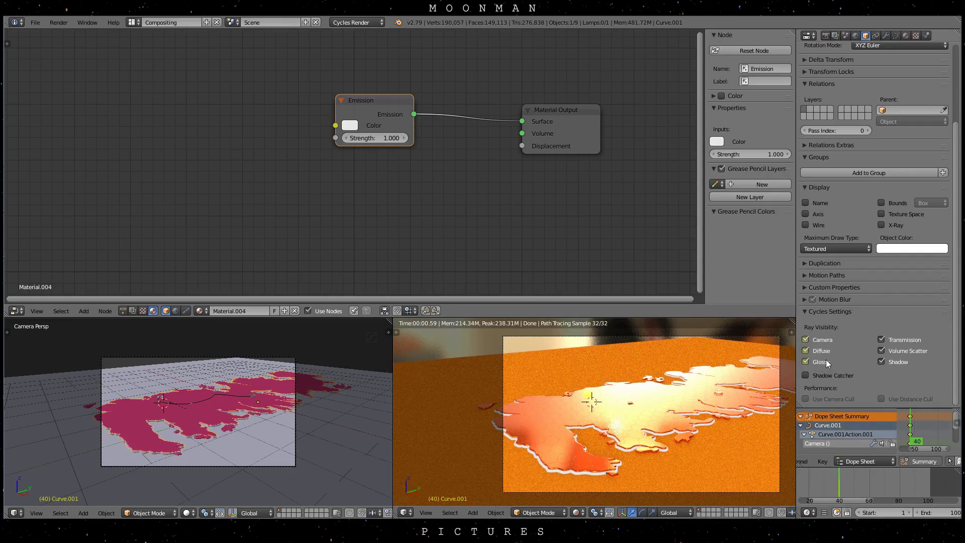
click(834, 488)
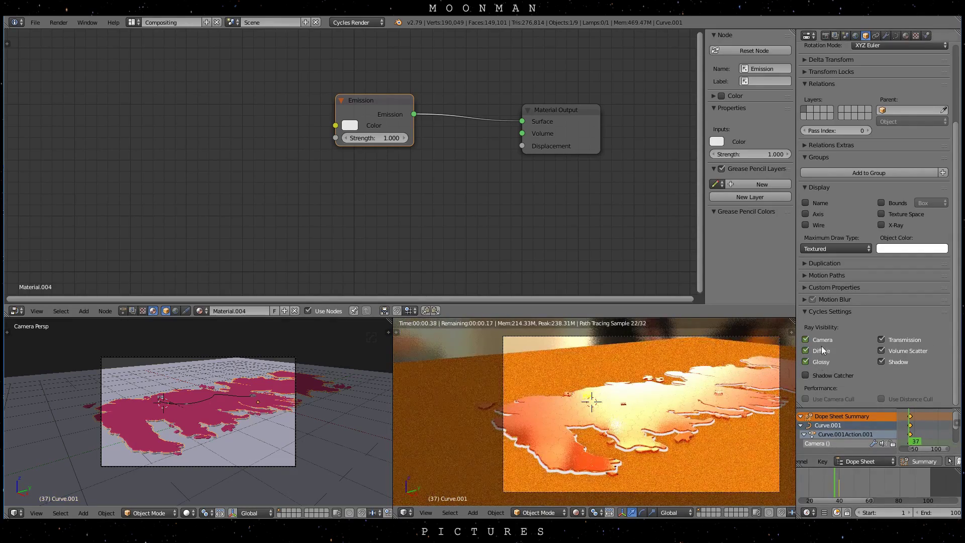
key(i)
key(i)
key(i)
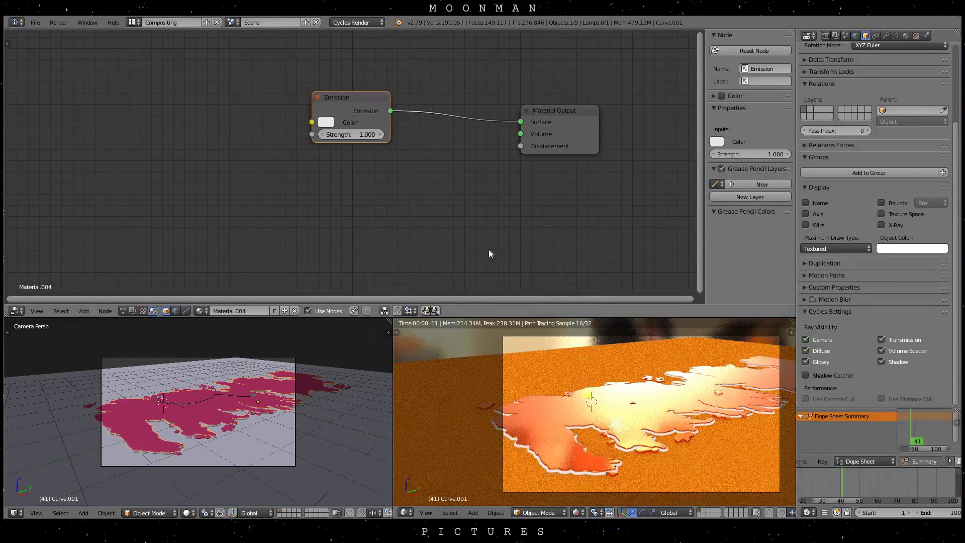
- Add a Transparent BSDF node below the Emission node in the outline's material
middle_drag(489, 249, 479, 245)
key(shift+a)
mouse_move(433, 235)
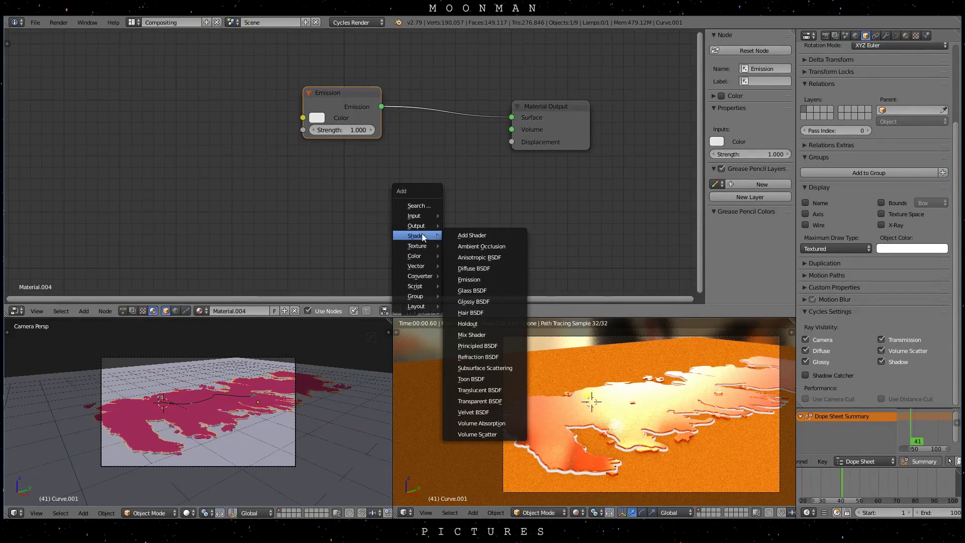
click(489, 401)
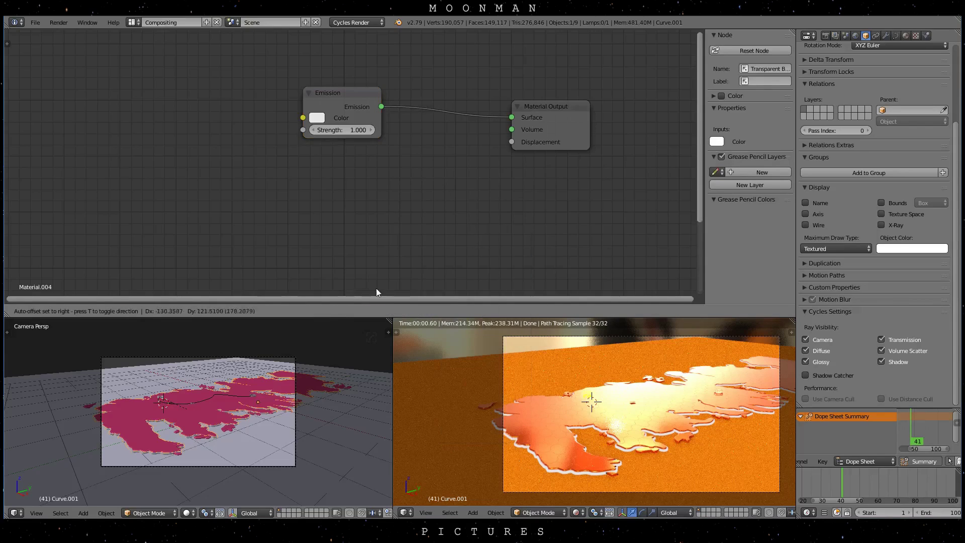
click(342, 171)
key(shift+a)
mouse_move(410, 187)
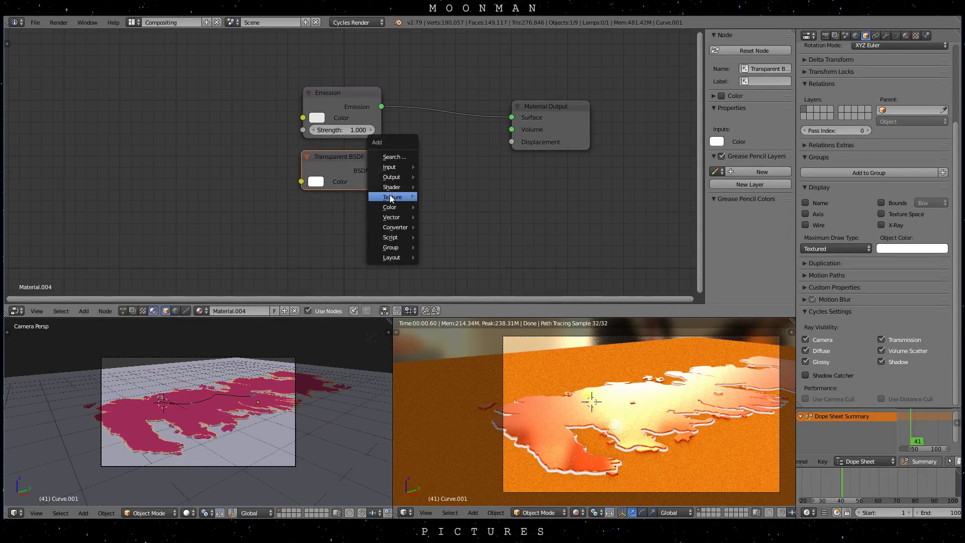
mouse_move(396, 208)
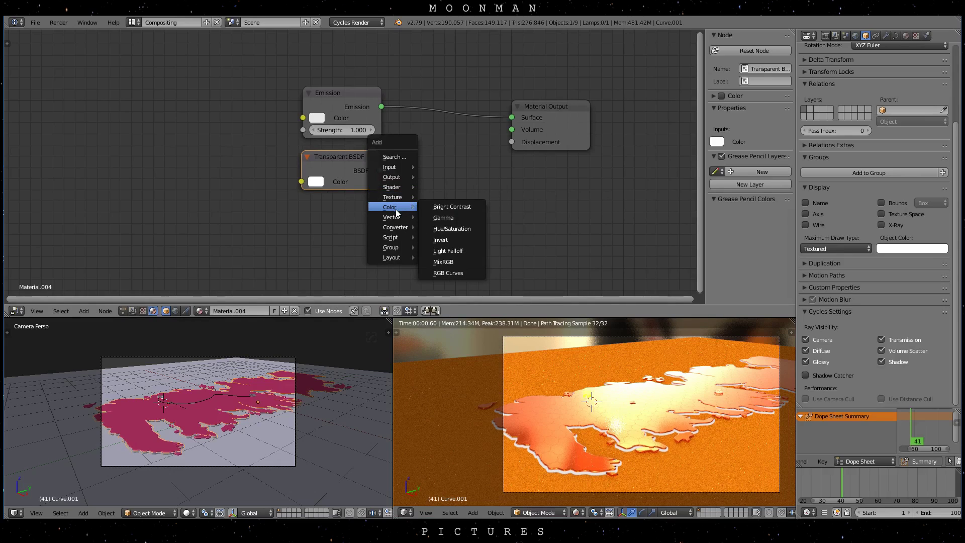
click(448, 256)
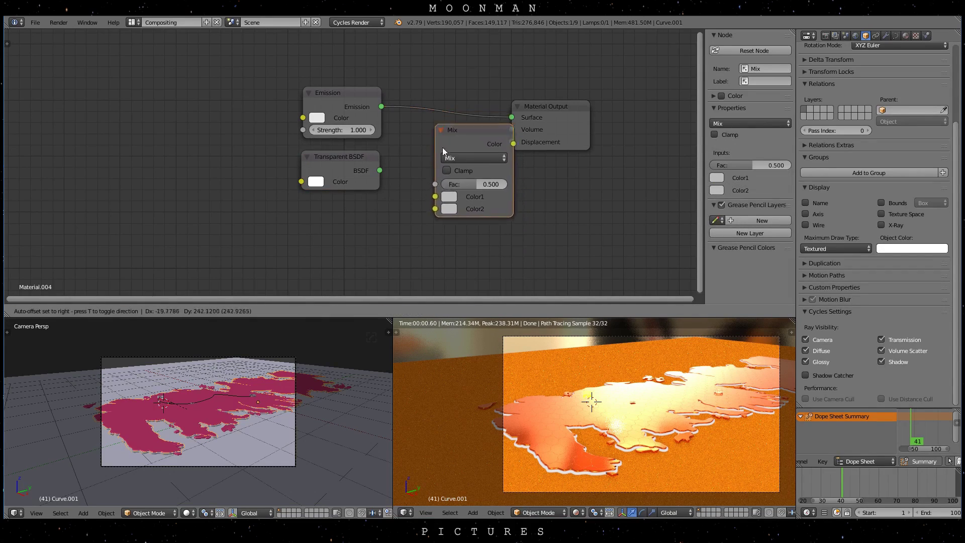
key(Escape)
- Insert a Mix Shader between Emission and Material Output and connect the Transparent BSDF to its second shader input
key(shift+a)
mouse_move(443, 155)
click(488, 253)
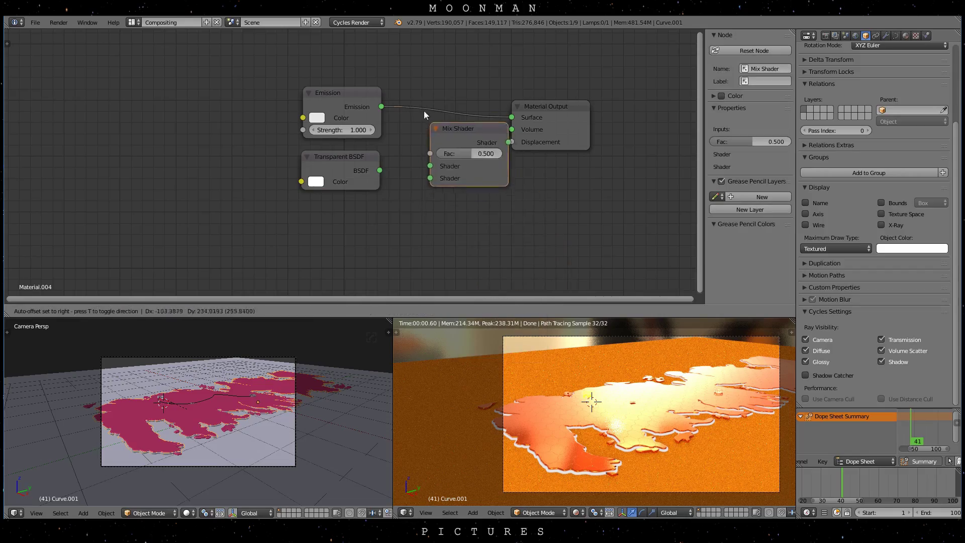
click(421, 101)
drag(380, 171, 436, 150)
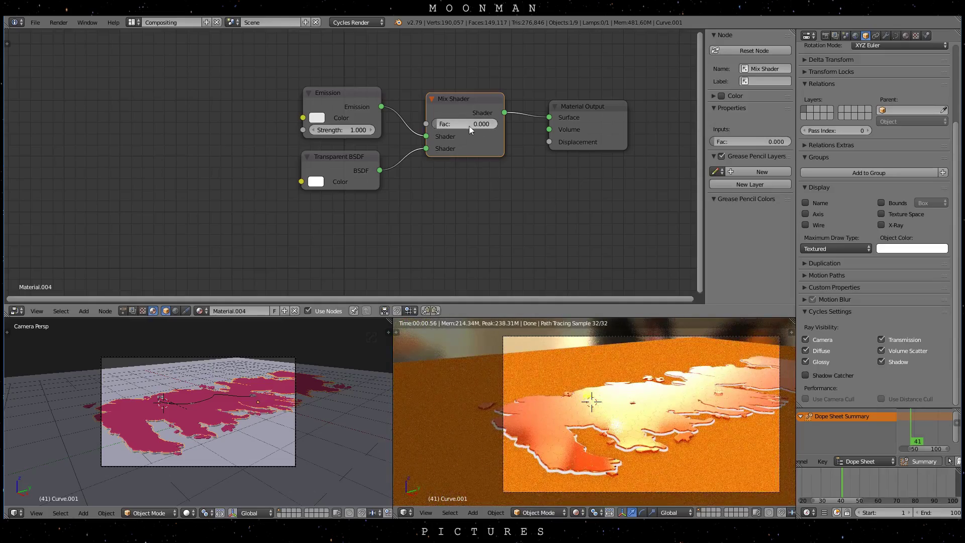
- Keyframe the Mix Shader factor at 0 on frame 41, then raise it and keyframe it on frame 26
key(i)
click(814, 478)
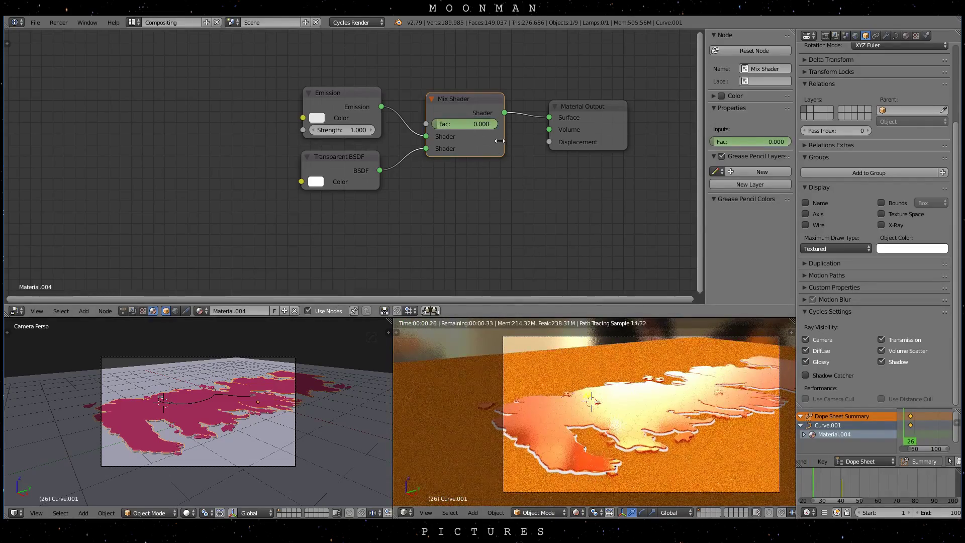
drag(442, 124, 498, 124)
key(i)
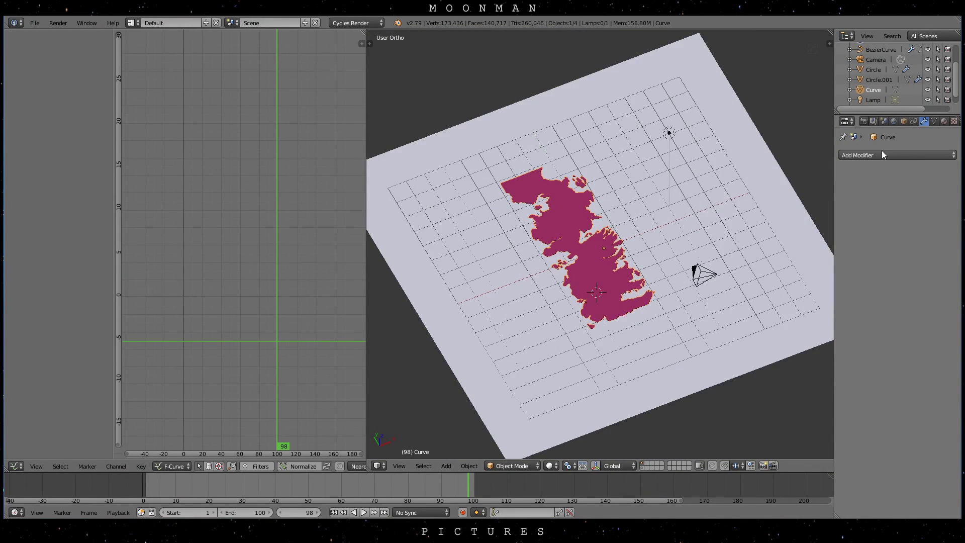
- Add a Remesh modifier in Sharp mode to the landmass and set its octree depth to 7
click(883, 154)
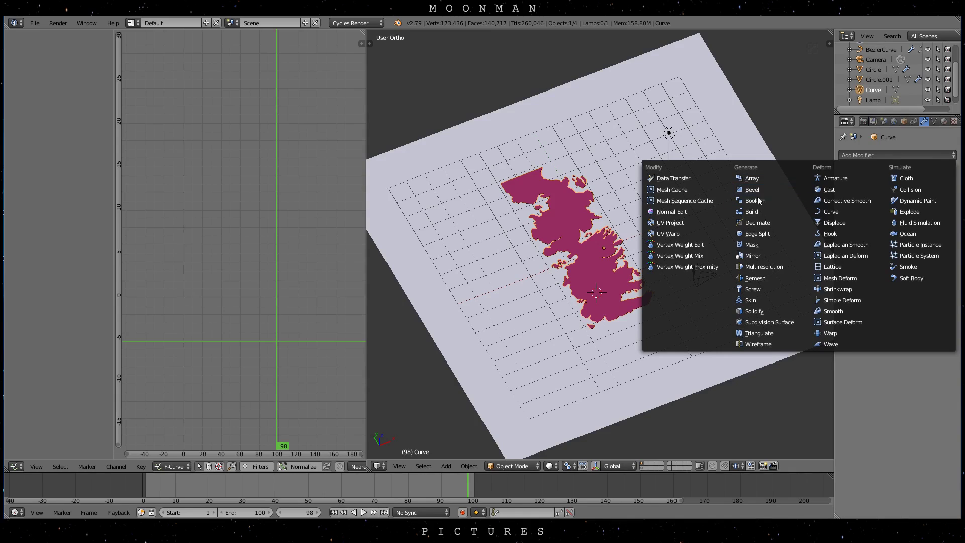
click(756, 278)
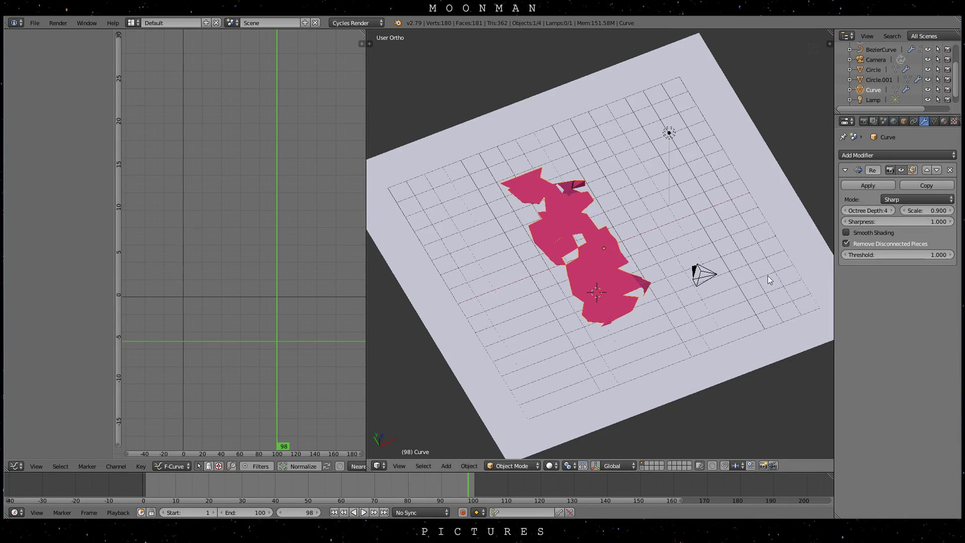
click(893, 210)
click(893, 210)
click(893, 210)
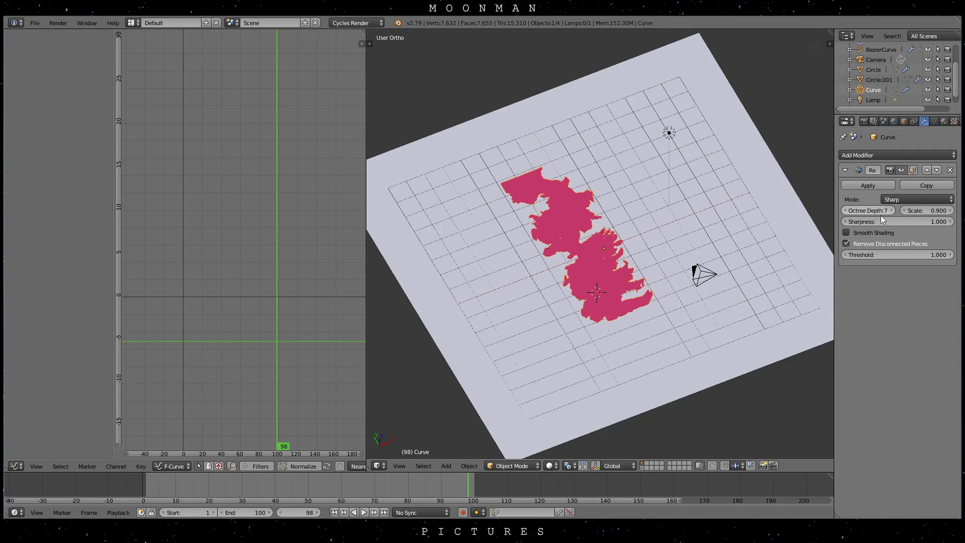
scroll(604, 265, up, 5)
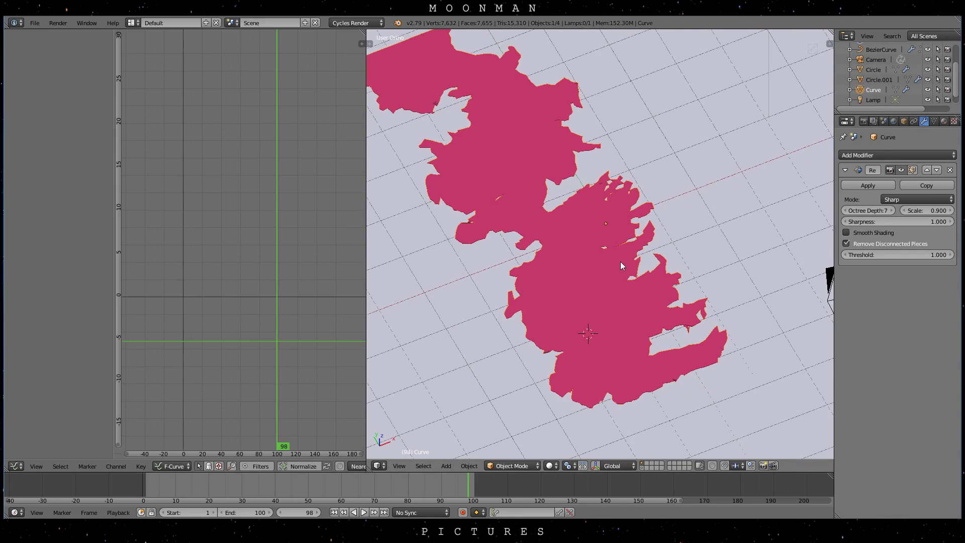
- Turn off Remove Disconnected Pieces for the landmass's Remesh modifier and apply it in Blocks mode
click(847, 243)
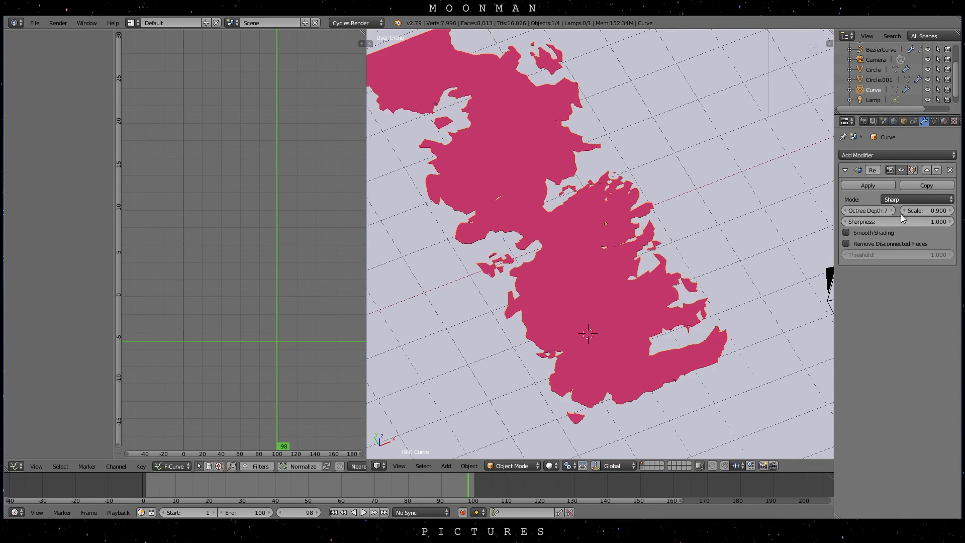
click(908, 200)
click(900, 190)
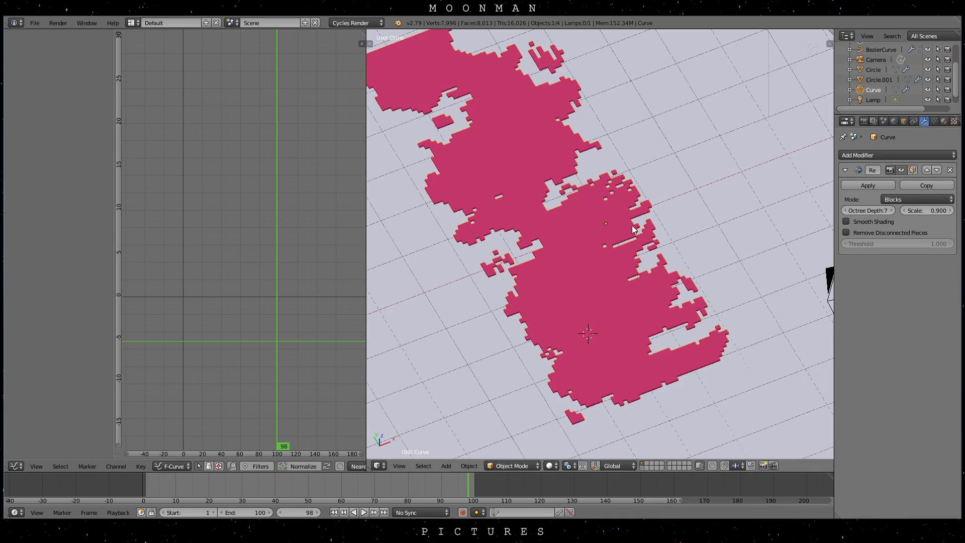
mouse_move(642, 228)
middle_down()
mouse_move(670, 225)
mouse_move(657, 221)
middle_up()
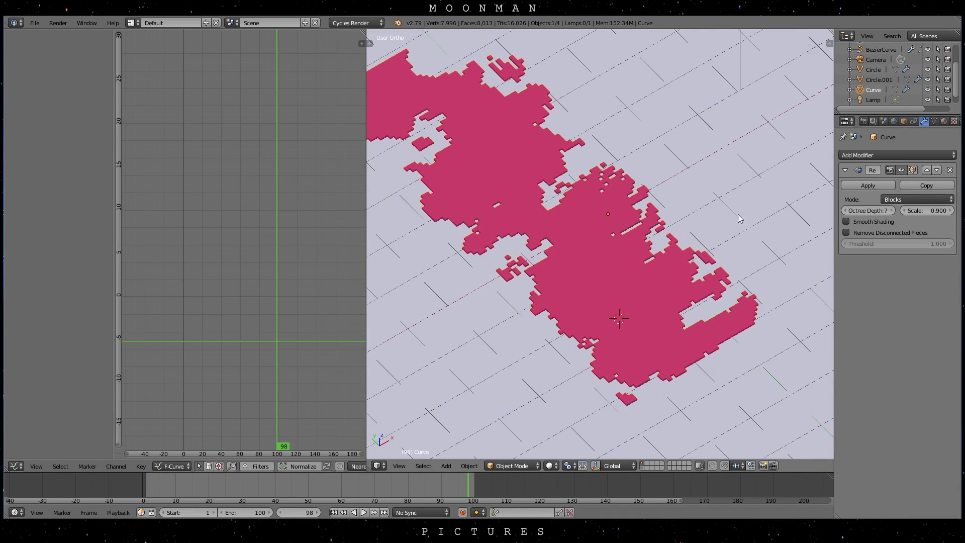
click(861, 187)
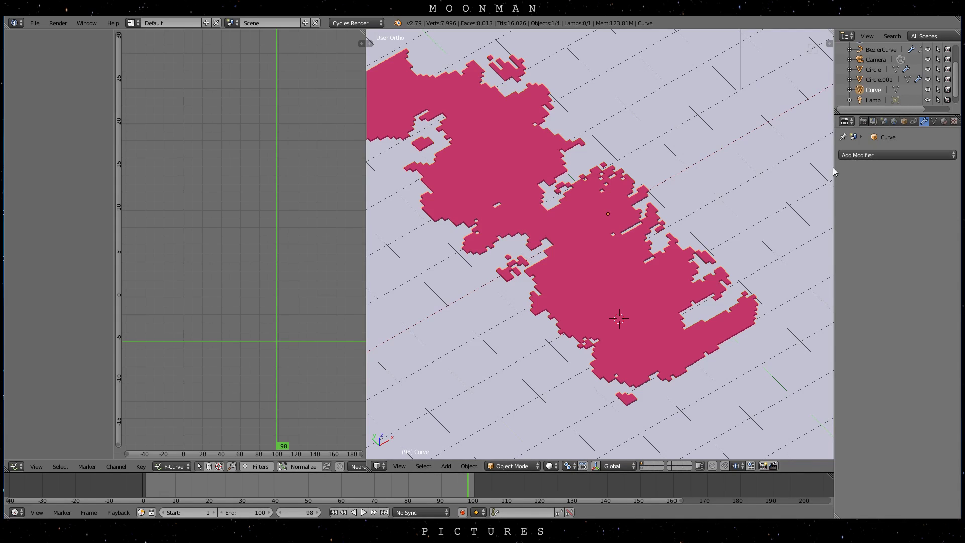
- Delete the upper layer of the blocky landmass's vertices in wireframe front view, keeping only the flat bottom layer
key(Tab)
scroll(488, 158, up, 1)
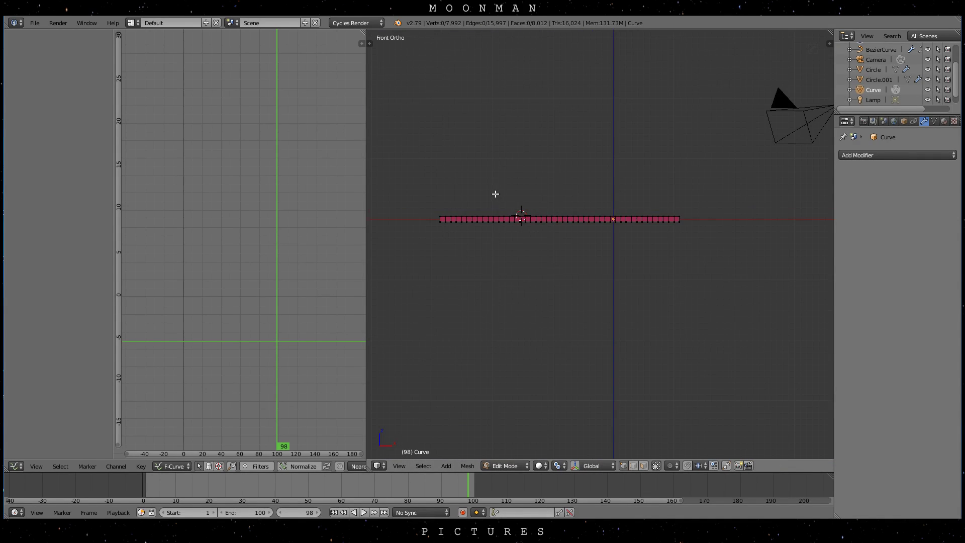
key(a)
key(a)
key(a)
key(b)
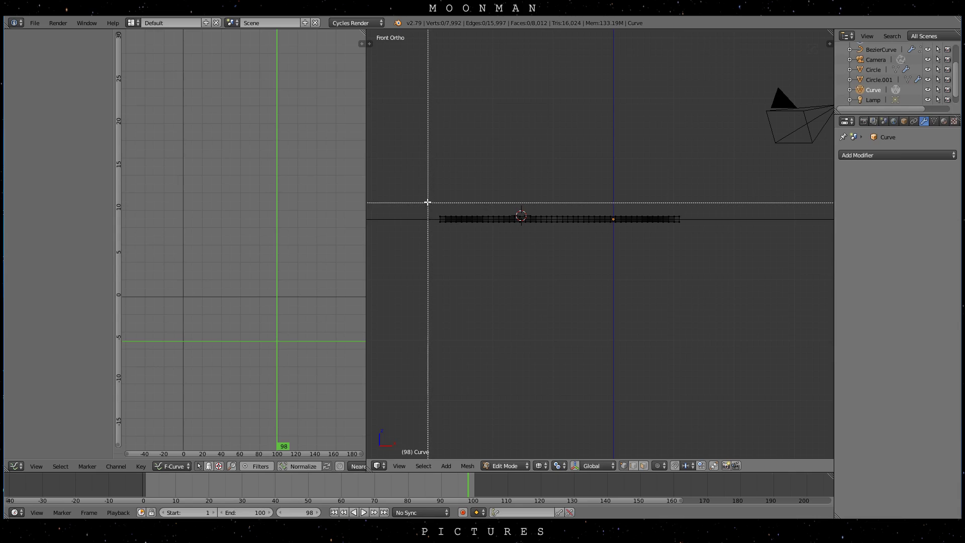
drag(428, 201, 724, 216)
key(x)
click(724, 217)
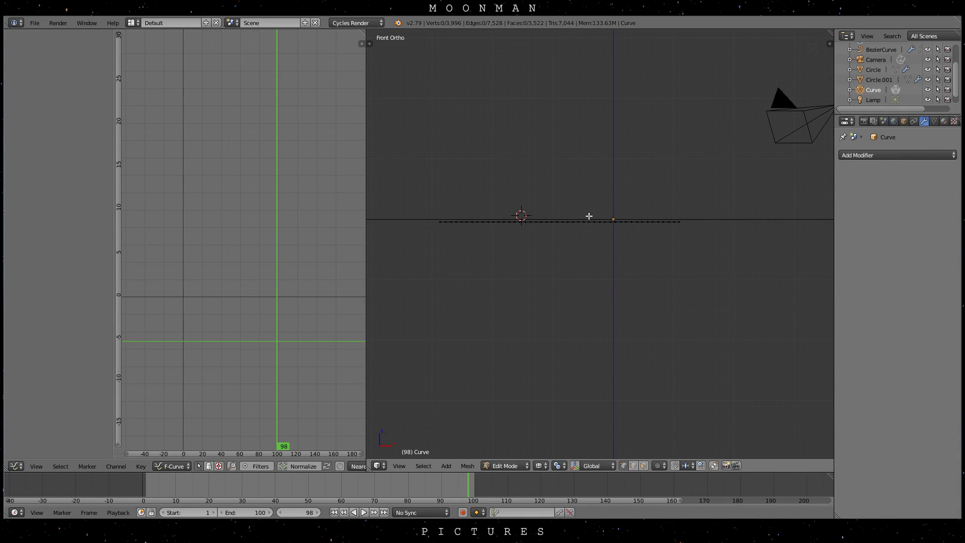
- Raise the flattened landmass about 0.07 along the Z axis and save the file
key(Tab)
key(g)
key(z)
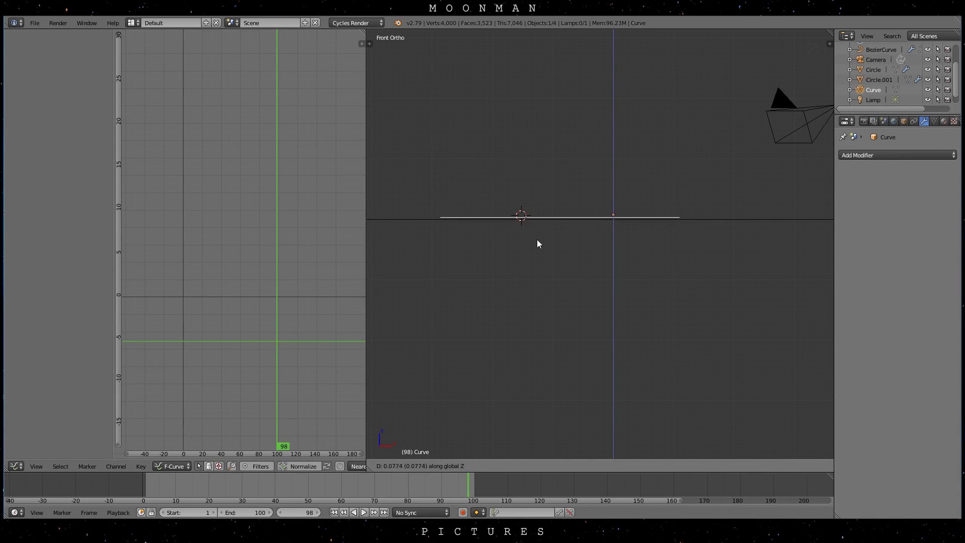
click(537, 239)
key(shift+z)
mouse_move(532, 226)
middle_down()
mouse_move(577, 259)
mouse_move(586, 294)
middle_up()
key(ctrl+s)
click(585, 294)
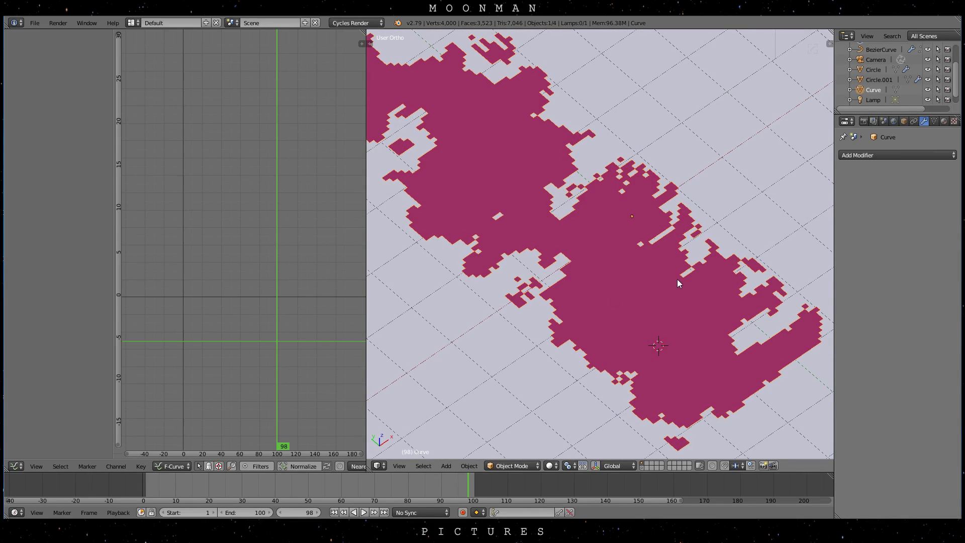
- Add a cube at the 3D cursor and give it a Wireframe modifier
scroll(670, 285, down, 1)
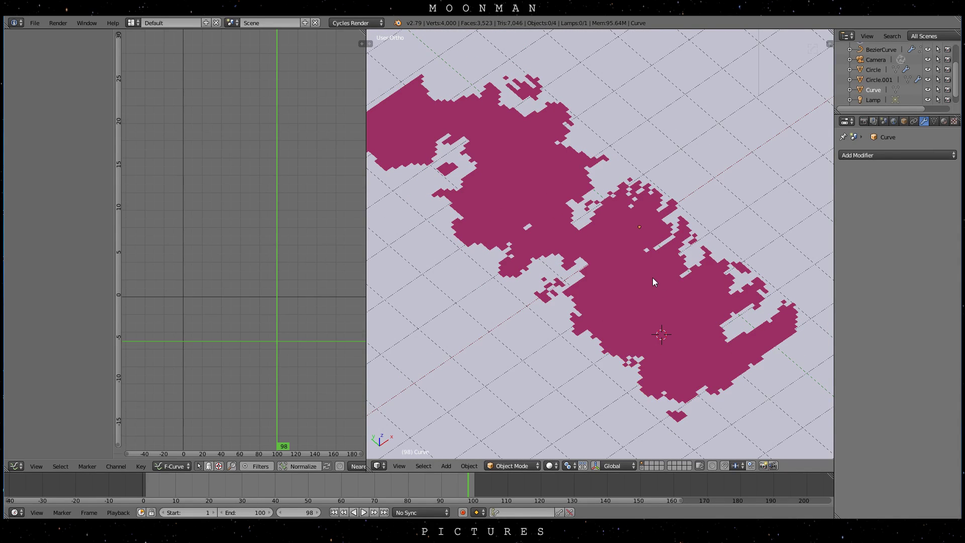
key(shift+a)
mouse_move(653, 278)
click(707, 288)
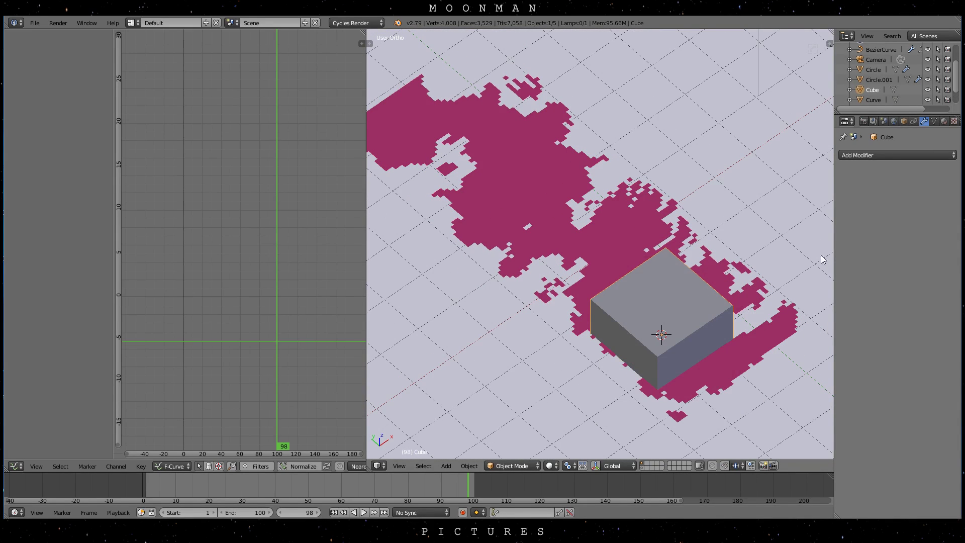
click(857, 157)
click(764, 346)
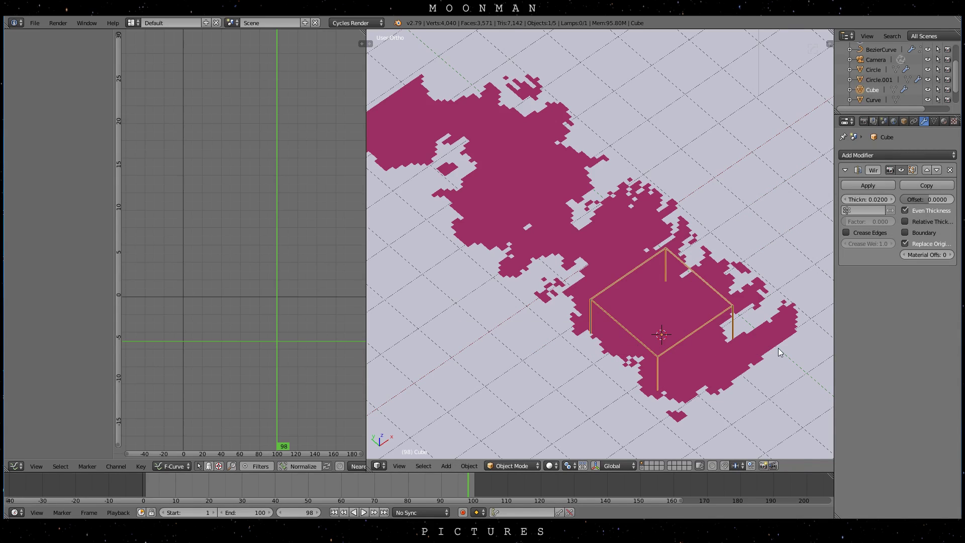
- Scale the cube down, apply its rotation and scale, and set the wireframe thickness to about 0.0513
key(s)
click(691, 340)
key(ctrl+a)
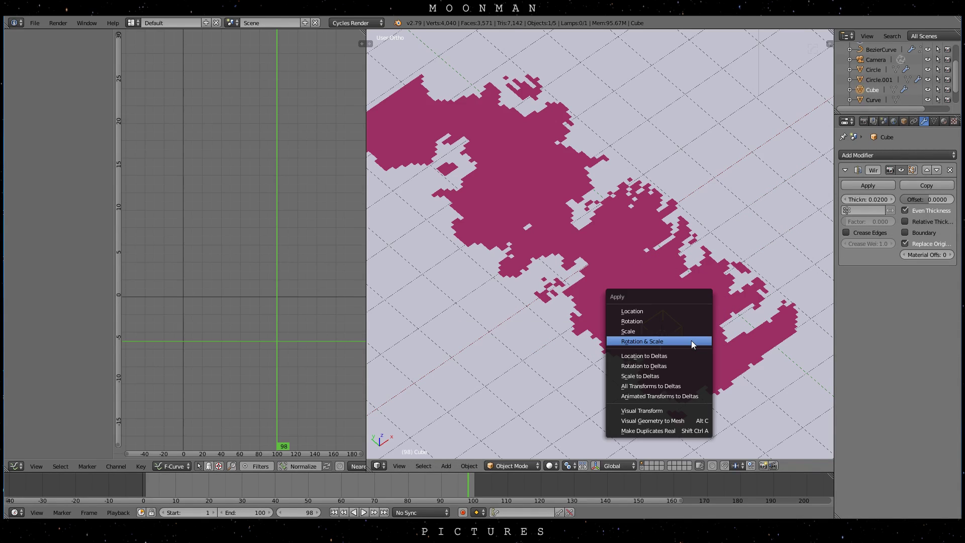
click(692, 341)
drag(856, 201, 882, 200)
key(ctrl+a)
click(656, 290)
- Move the wireframe cube beyond the ground plane's edge, to about X -1.519 and Y 11.077, and check its object name
scroll(744, 393, down, 4)
key(g)
key(x)
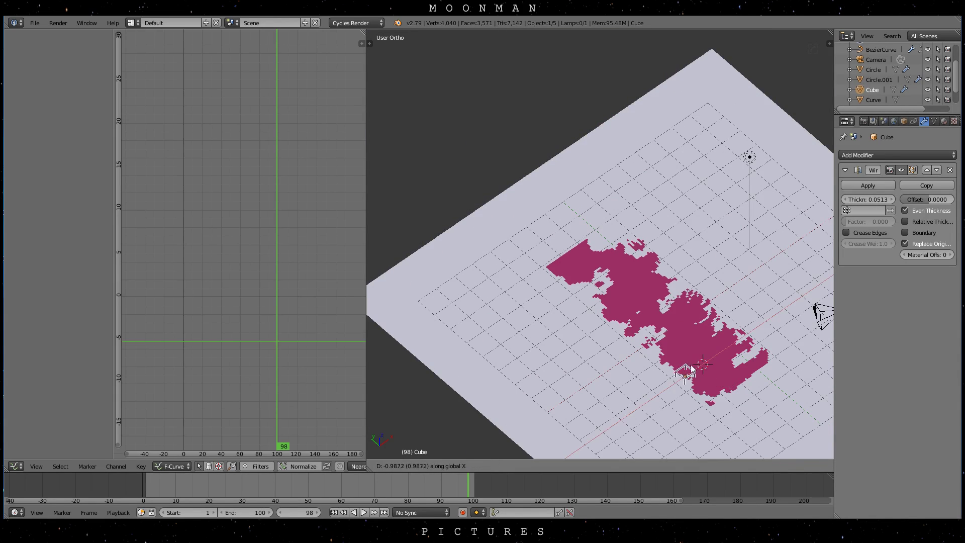
click(501, 248)
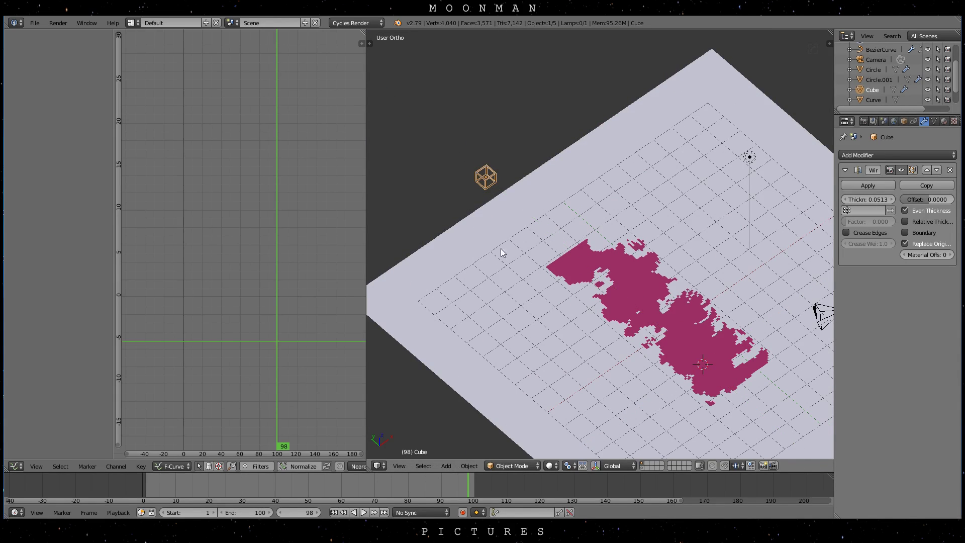
click(905, 122)
double_click(877, 155)
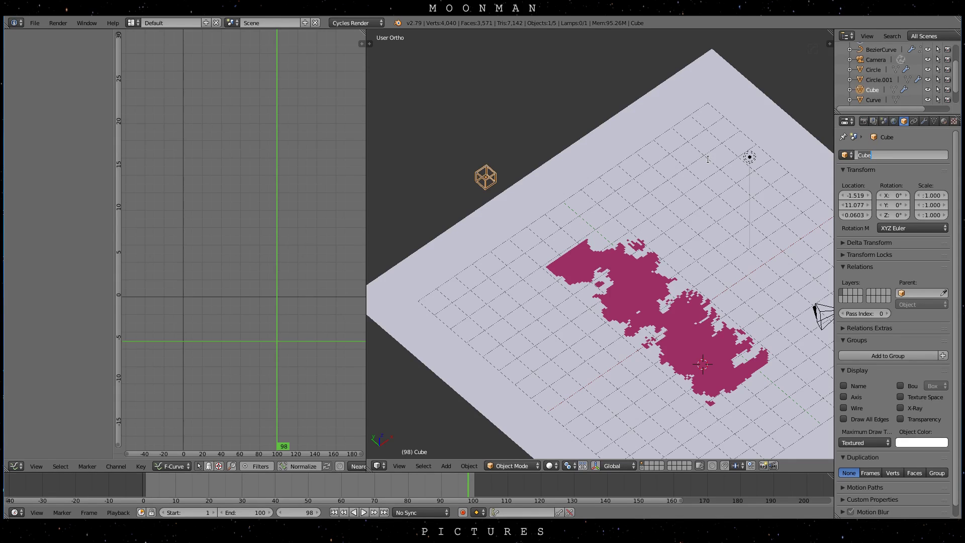
click(708, 159)
- Add a particle system of type Hair to the landmass
right_click(642, 283)
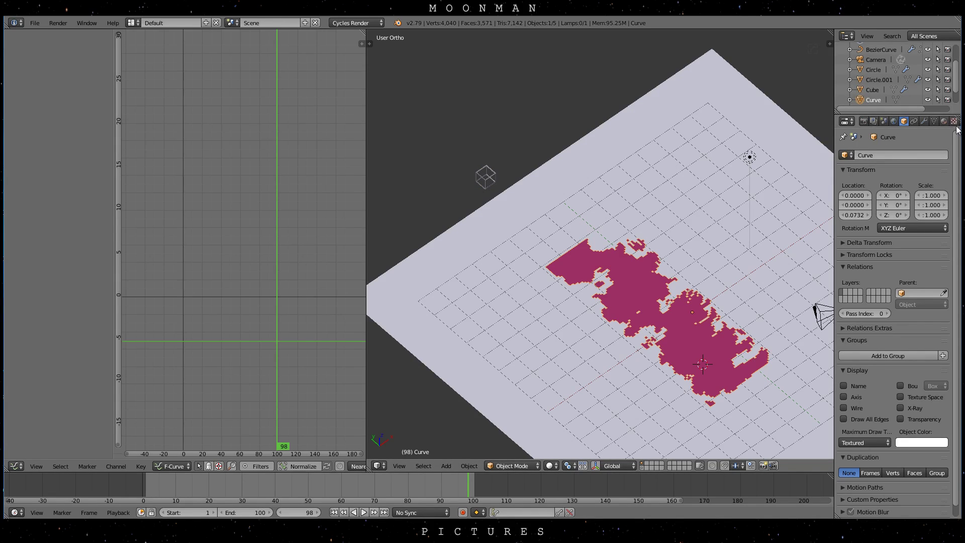
click(955, 122)
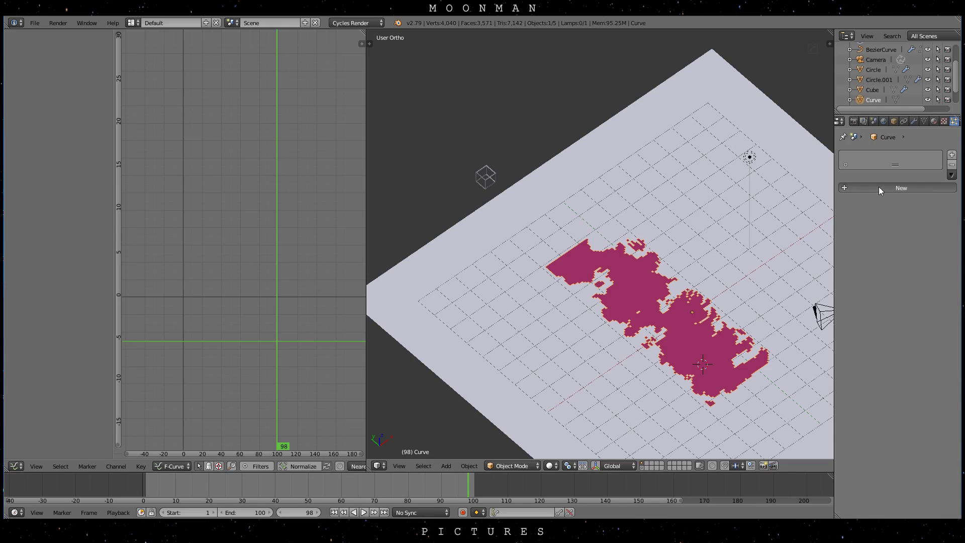
click(879, 187)
click(892, 198)
click(886, 176)
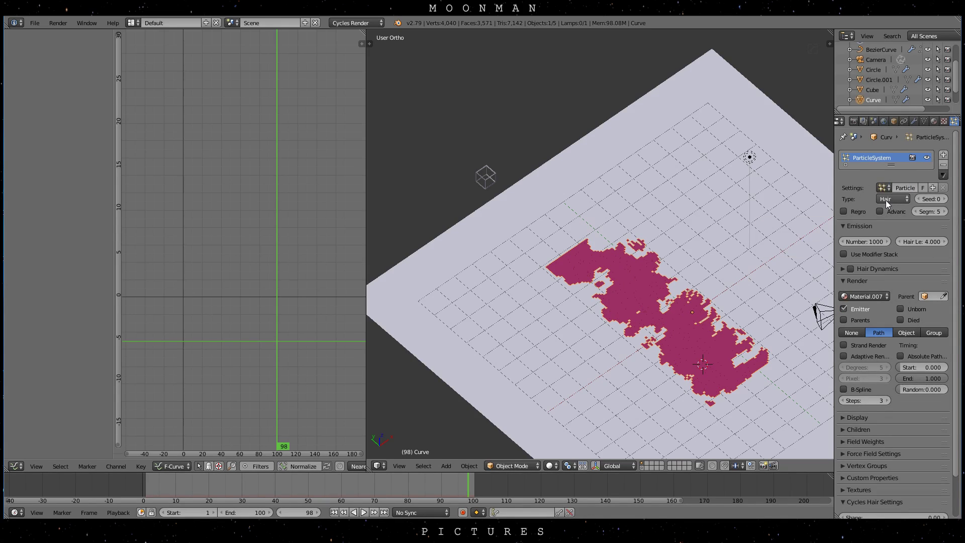
- Enable the Advanced hair settings and emit the particles from the landmass's vertices
click(881, 212)
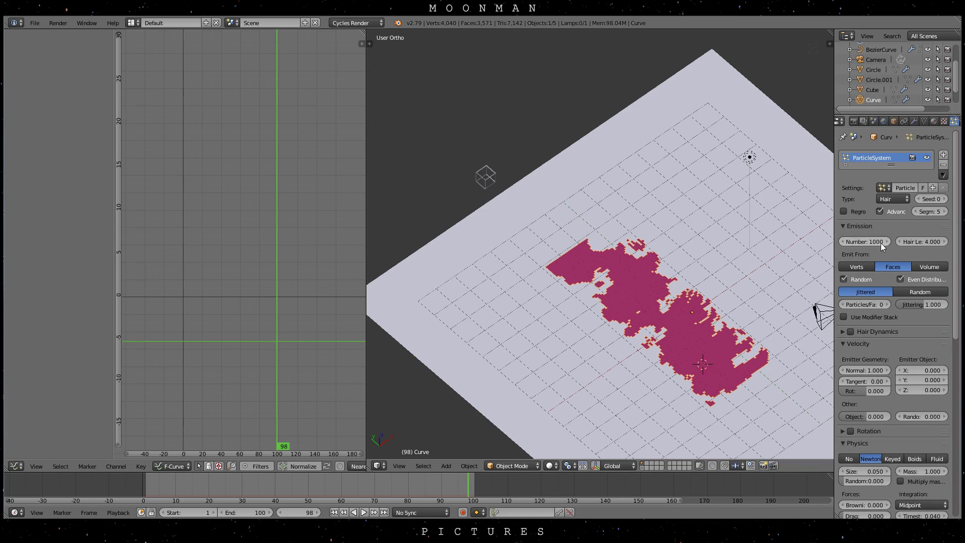
click(856, 267)
scroll(716, 355, up, 3)
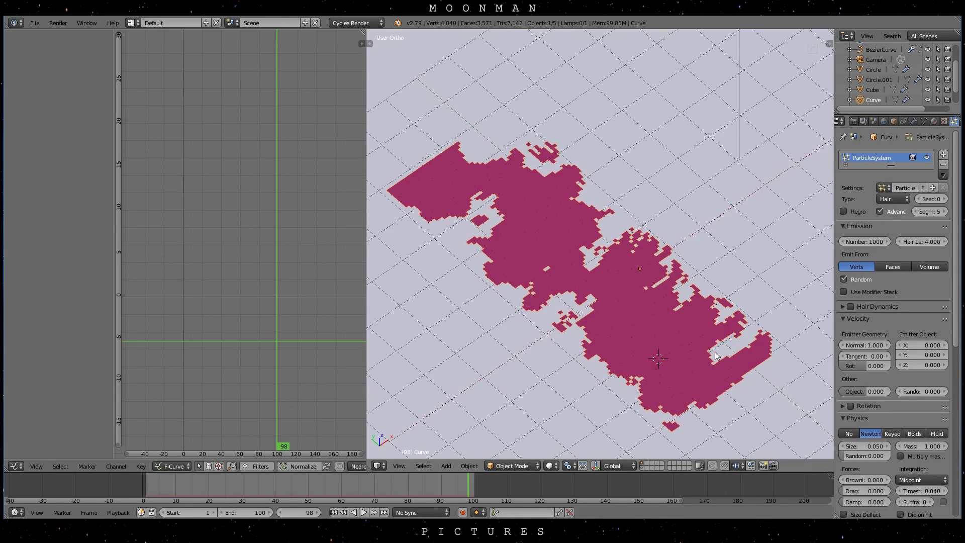
- Set the particle number to 3996 to match the landmass's vertex count
middle_drag(716, 355, 693, 326)
key(Tab)
key(a)
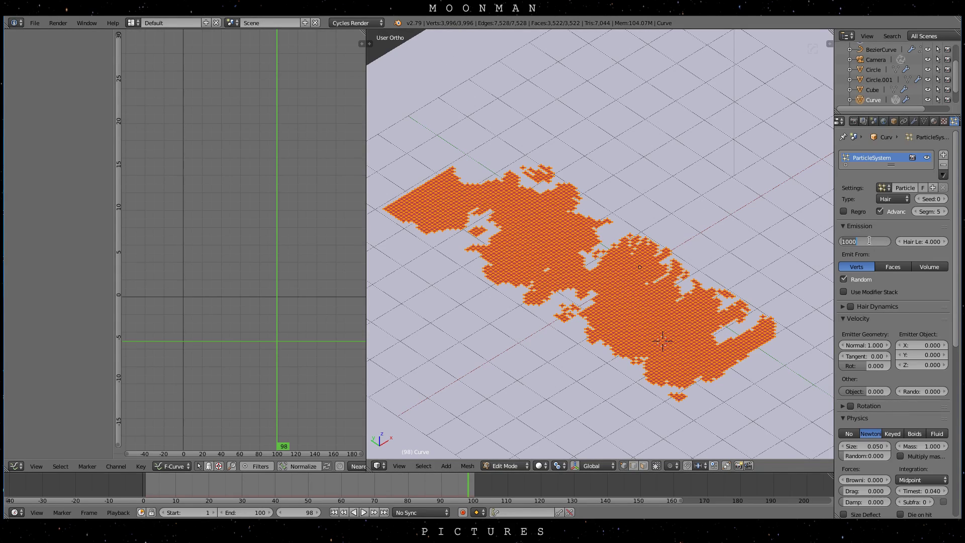
key(Return)
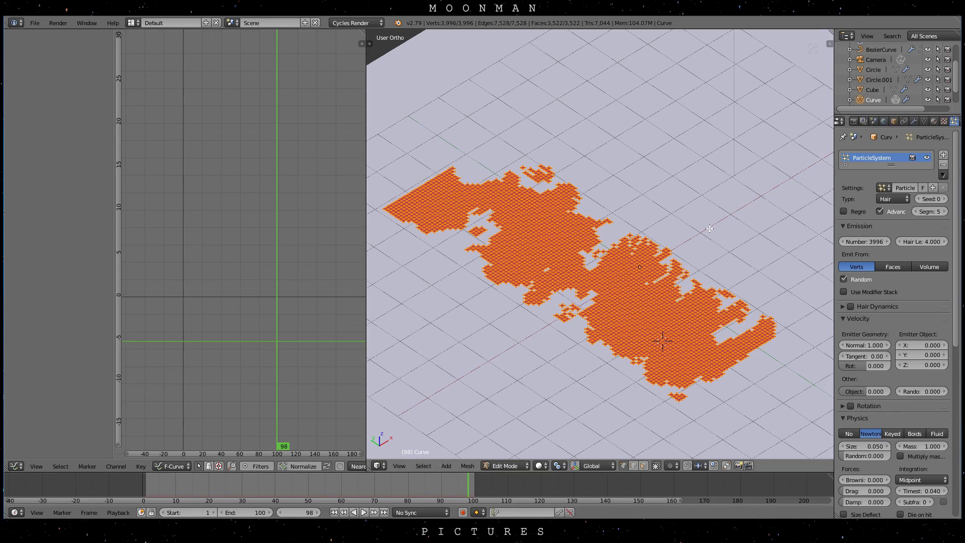
key(Tab)
- Render the particles as Object, using Cube as the duplicated object
scroll(890, 392, down, 8)
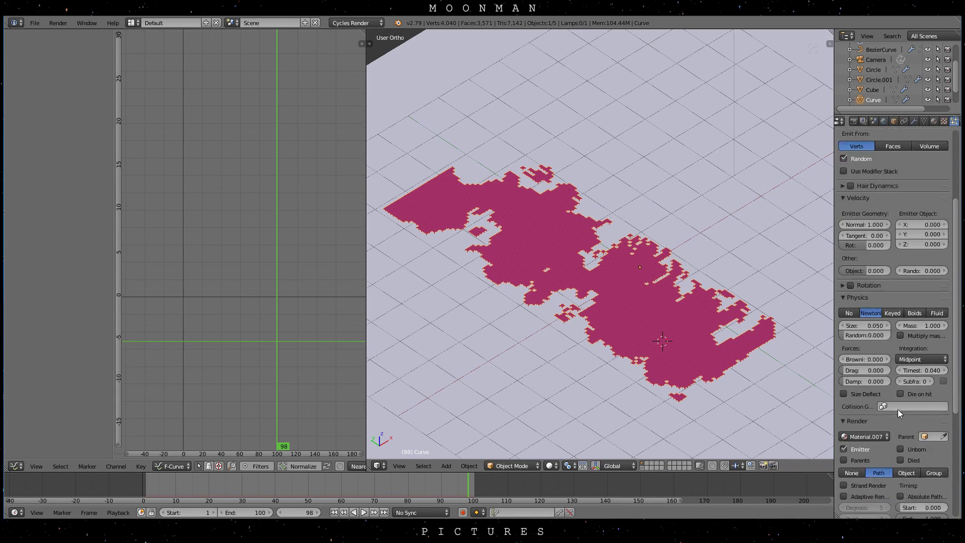
click(910, 433)
click(904, 444)
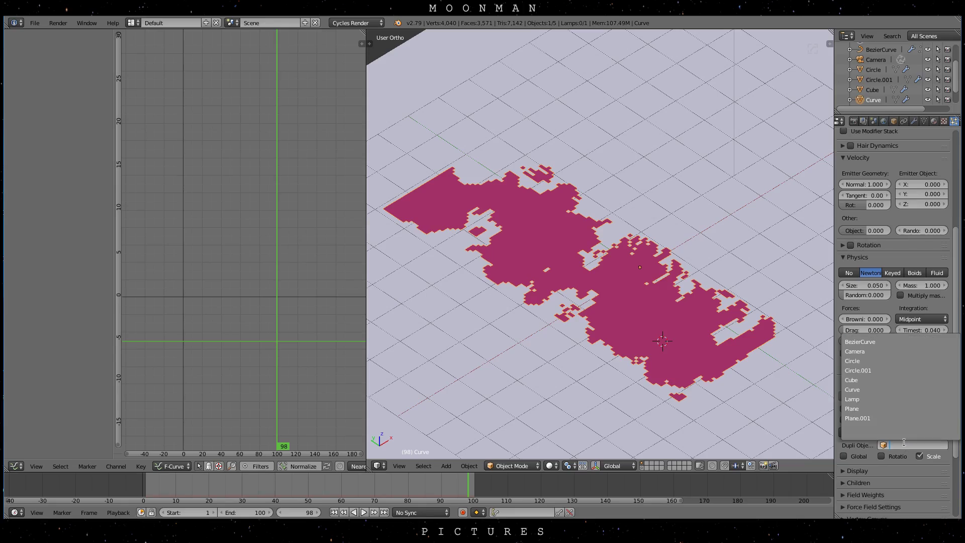
text(cube)
click(859, 340)
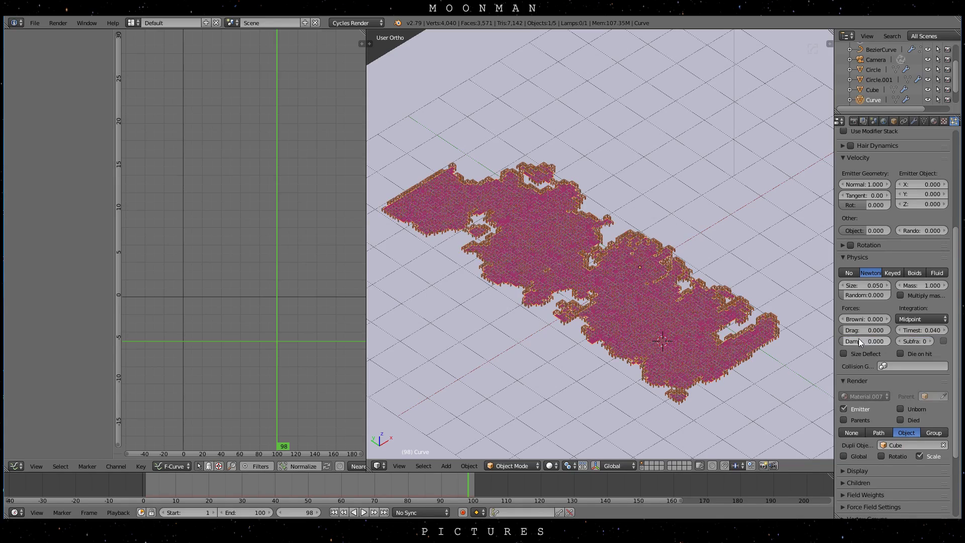
- Set the particle size to 0.025, turn off Random emission and Emitter rendering, and enable Rotation for the cube duplicates
scroll(699, 392, up, 5)
scroll(669, 357, up, 3)
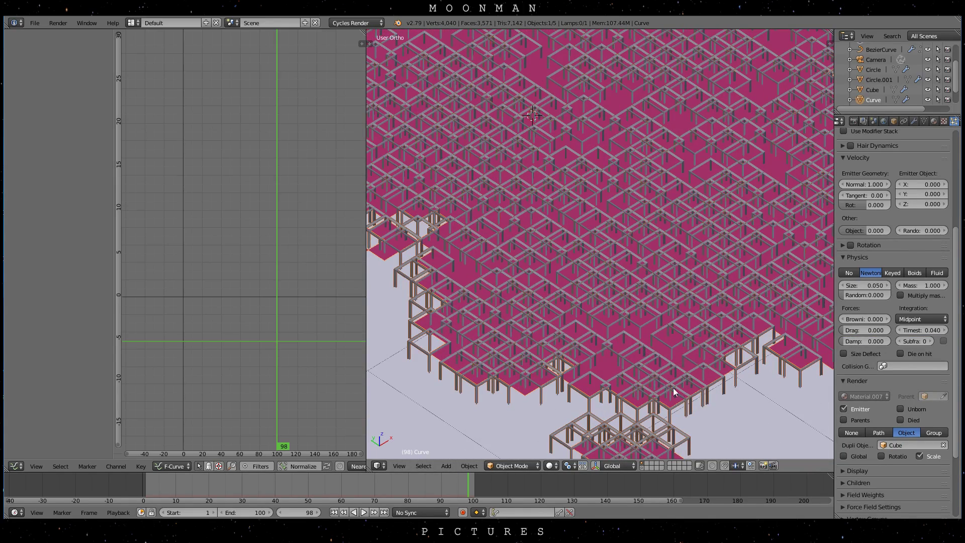
scroll(674, 388, up, 2)
drag(864, 285, 853, 285)
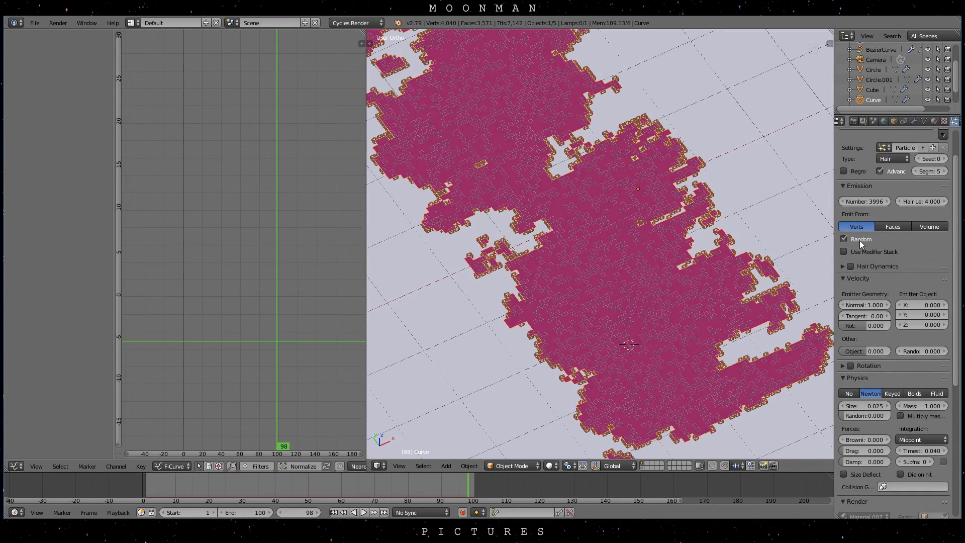
click(859, 240)
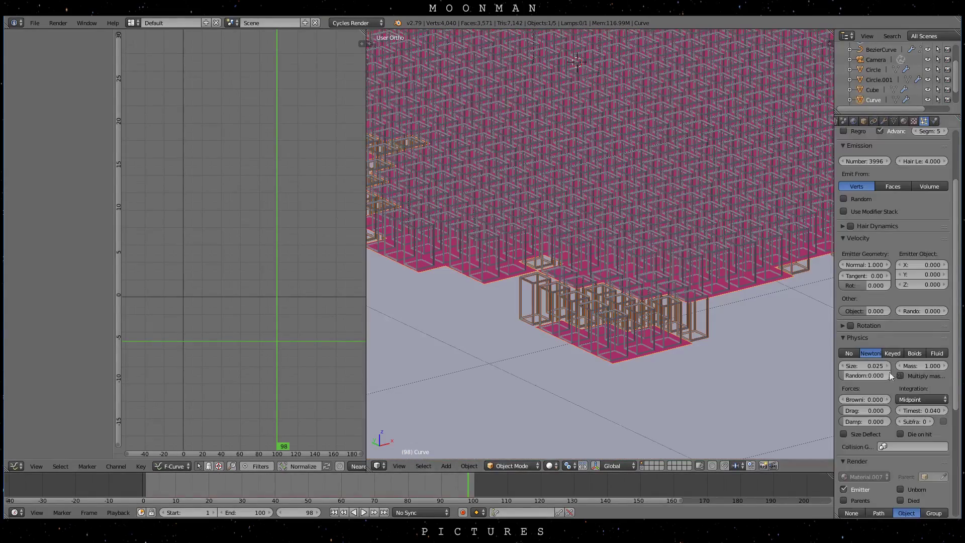
scroll(889, 372, down, 2)
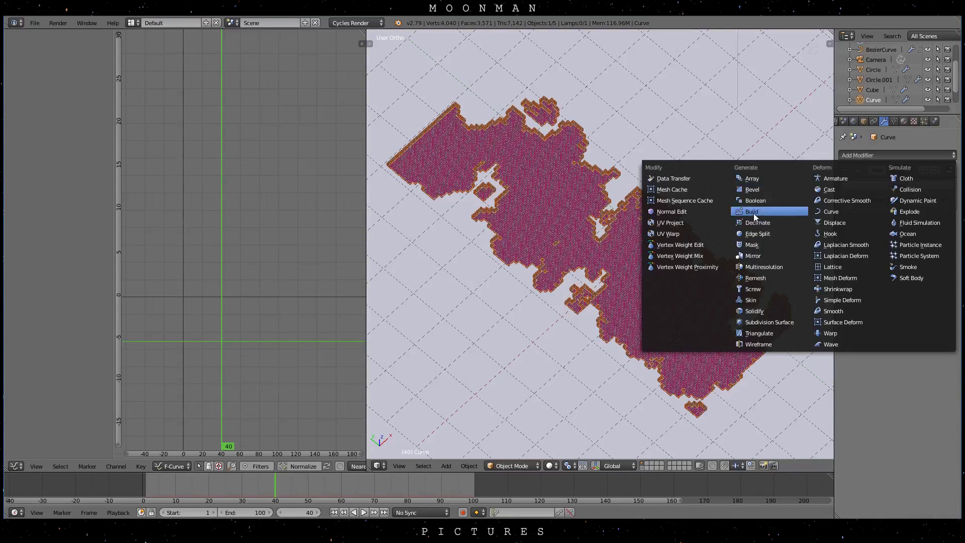
- Add a Build modifier with start 1 and length 100 to the landmass and preview the animation
click(753, 213)
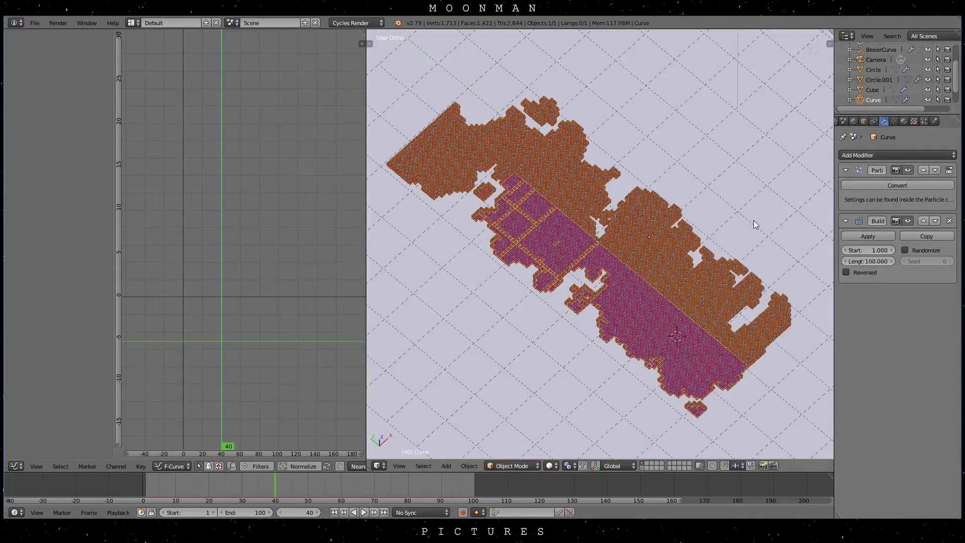
key(alt+a)
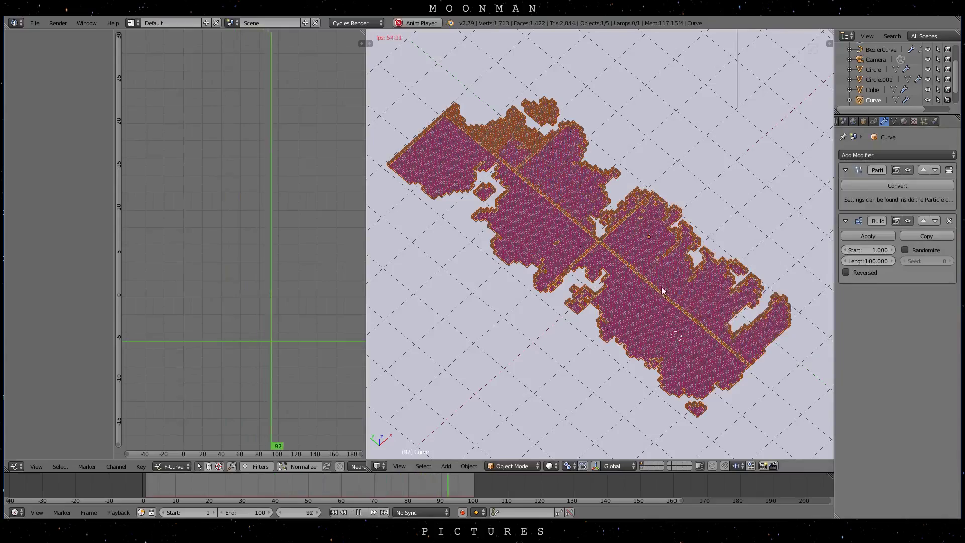
key(alt+a)
middle_drag(672, 254, 690, 211)
scroll(704, 363, up, 5)
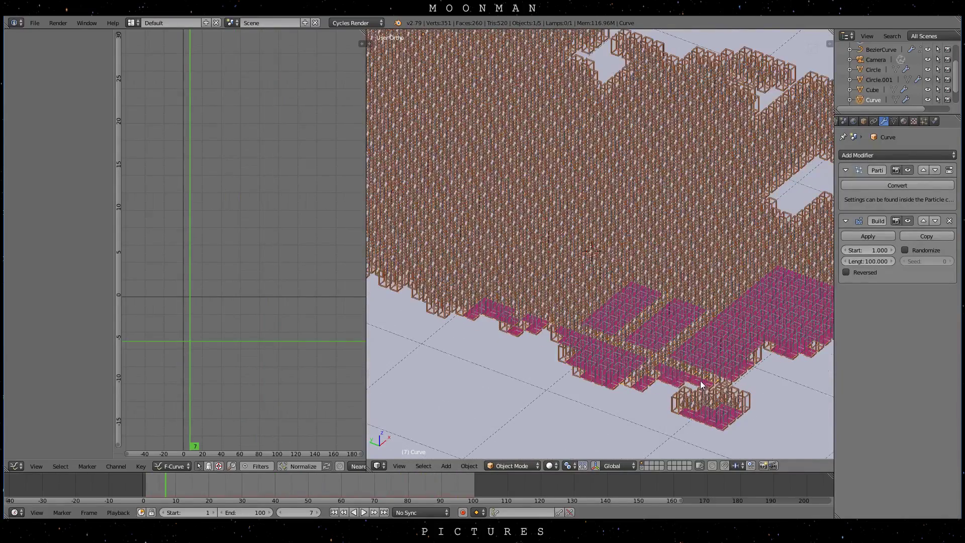
- Move the Build modifier above the particle system in the landmass's modifier stack and play the animation
click(923, 220)
key(alt+a)
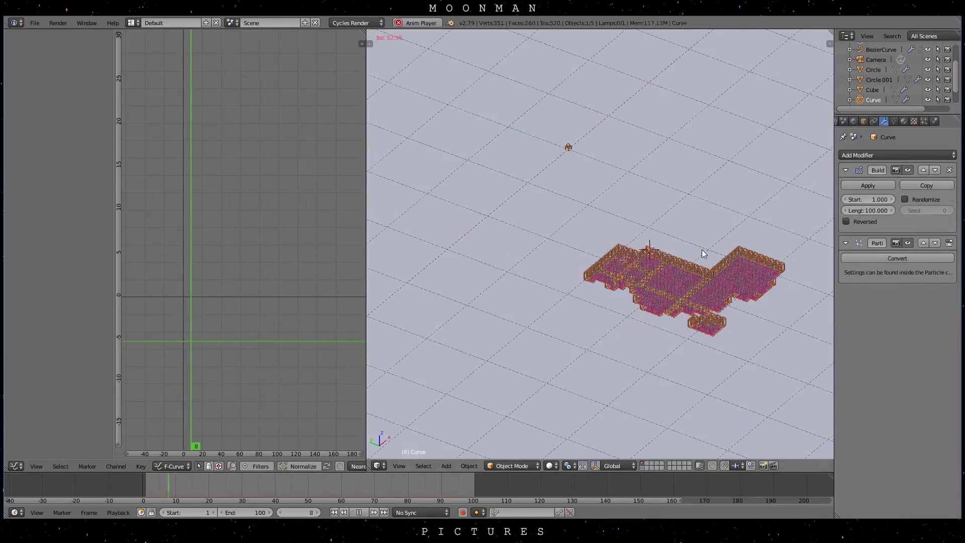
middle_drag(631, 225, 576, 217)
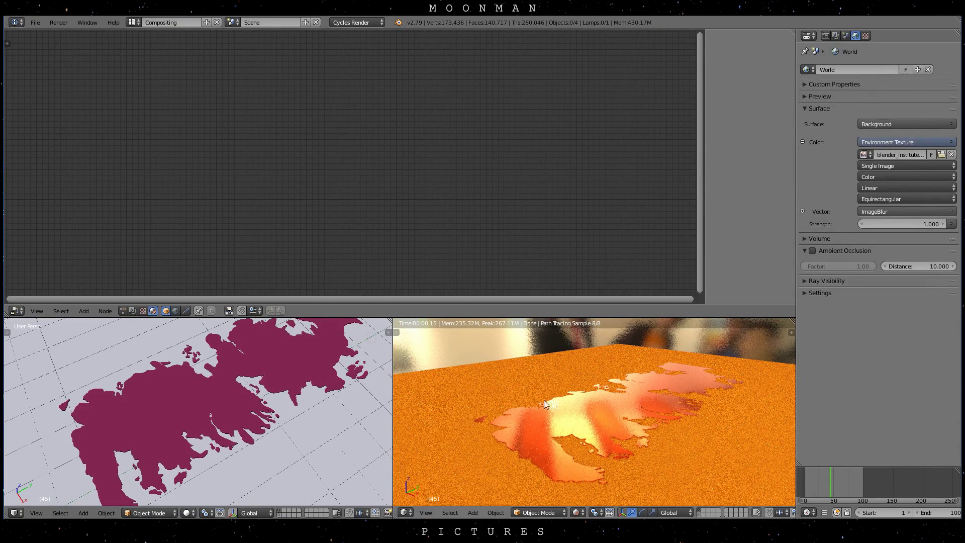
- Add a Mix Shader and a Transparent BSDF to the landmass material and connect the Transparent BSDF to the mix's second shader input
right_click(544, 400)
middle_drag(546, 223, 525, 151)
key(shift+a)
mouse_move(523, 257)
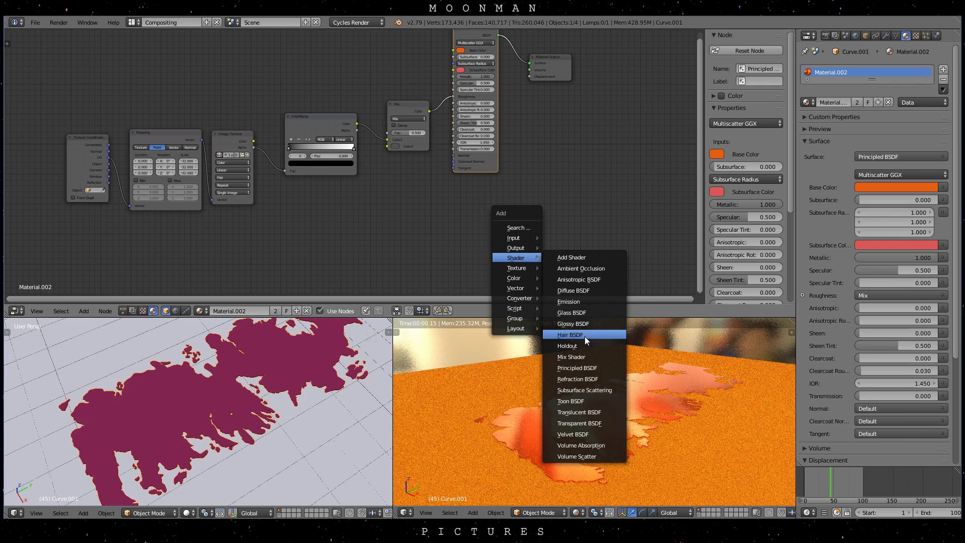
click(572, 357)
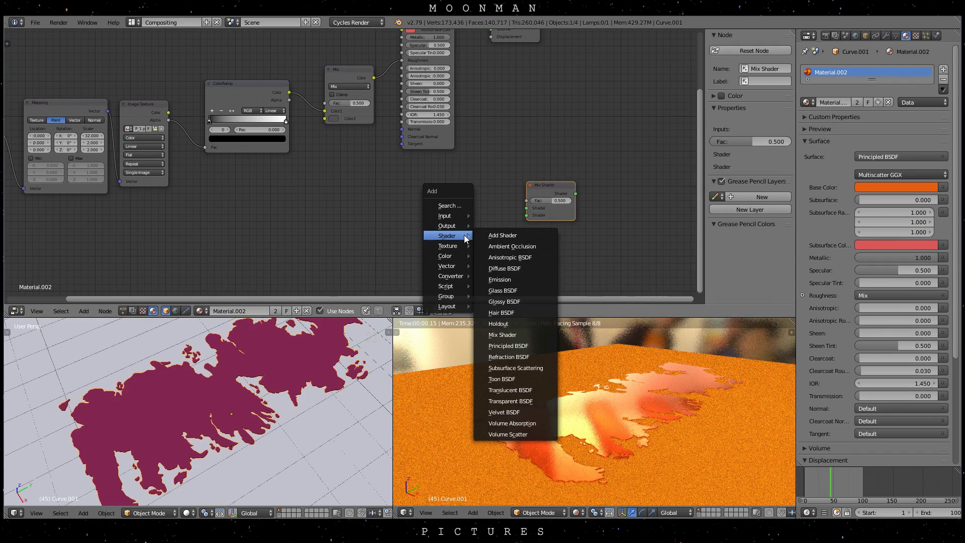
click(531, 401)
click(429, 230)
drag(476, 241, 513, 224)
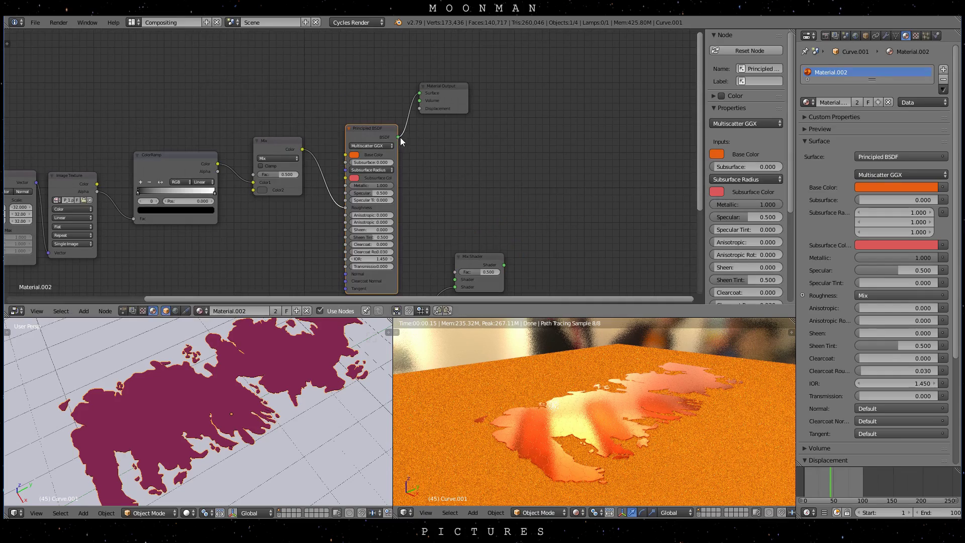
- Connect the Principled BSDF to the Mix Shader's first shader input and the Mix Shader to the Material Output's Surface
drag(399, 137, 455, 279)
drag(448, 93, 609, 261)
drag(504, 265, 580, 262)
- Add an Image Texture with Mapping and Texture Coordinate nodes to the Transparent BSDF
middle_drag(467, 294, 481, 189)
drag(372, 270, 387, 233)
middle_drag(346, 254, 403, 230)
key(ctrl+t)
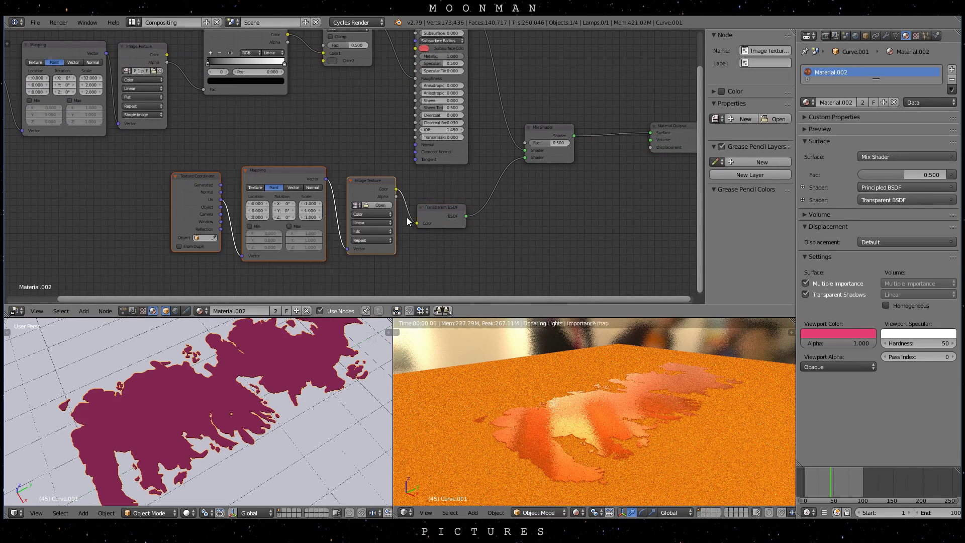
- Load the whole ink_frame PNG sequence, ink_frame_0001.png to ink_frame_0106.png, into the new Image Texture node
click(367, 206)
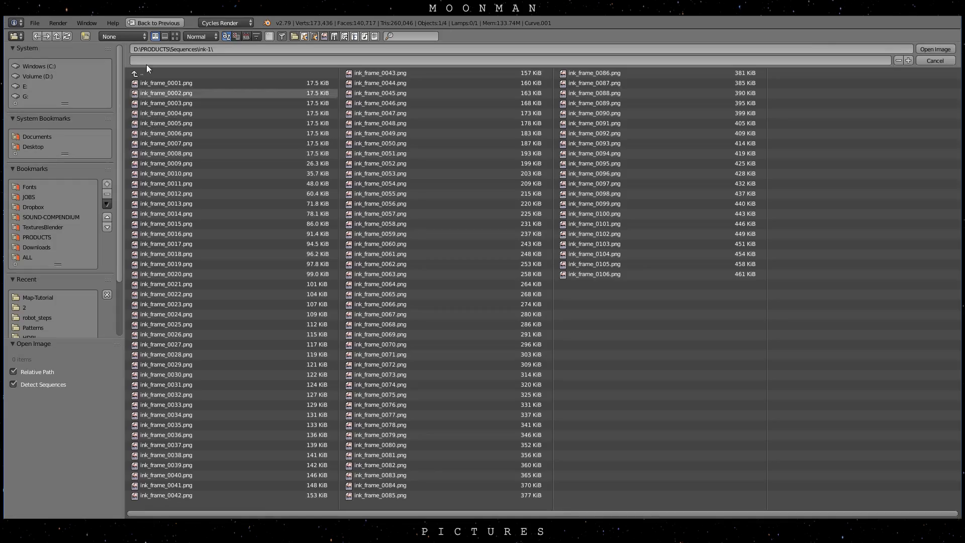
click(175, 36)
key(a)
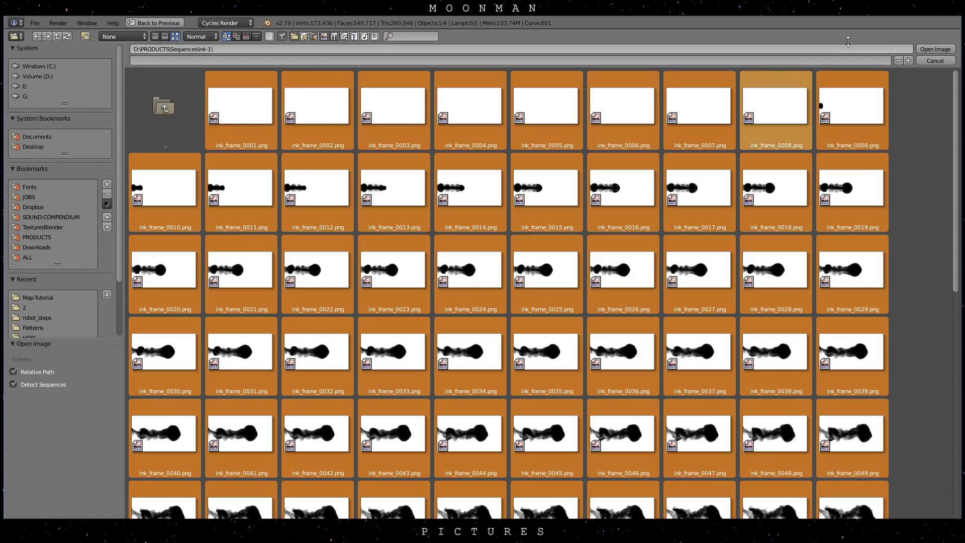
click(935, 49)
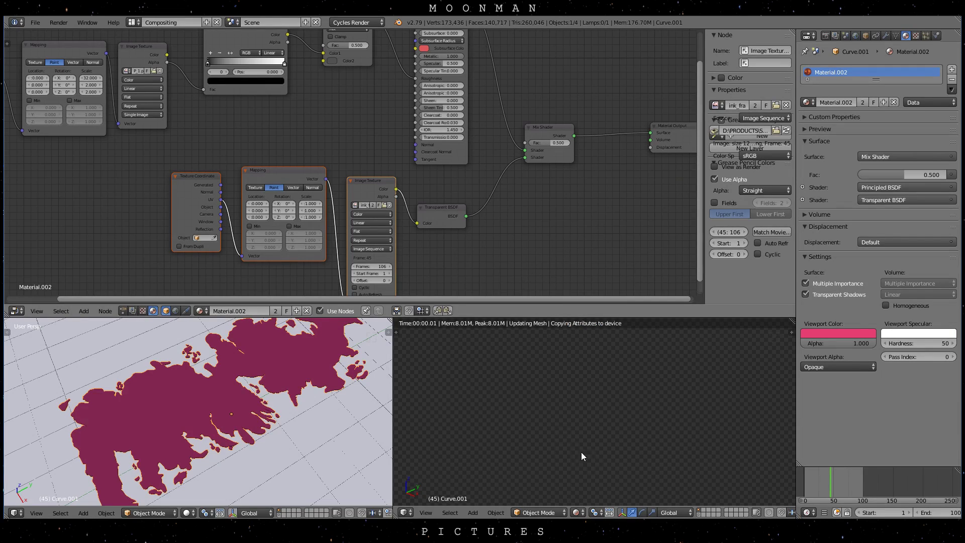
- Disconnect the ink texture from the Transparent BSDF and connect its Color output to the Mix Shader's Fac input
drag(442, 209, 477, 199)
drag(455, 211, 474, 199)
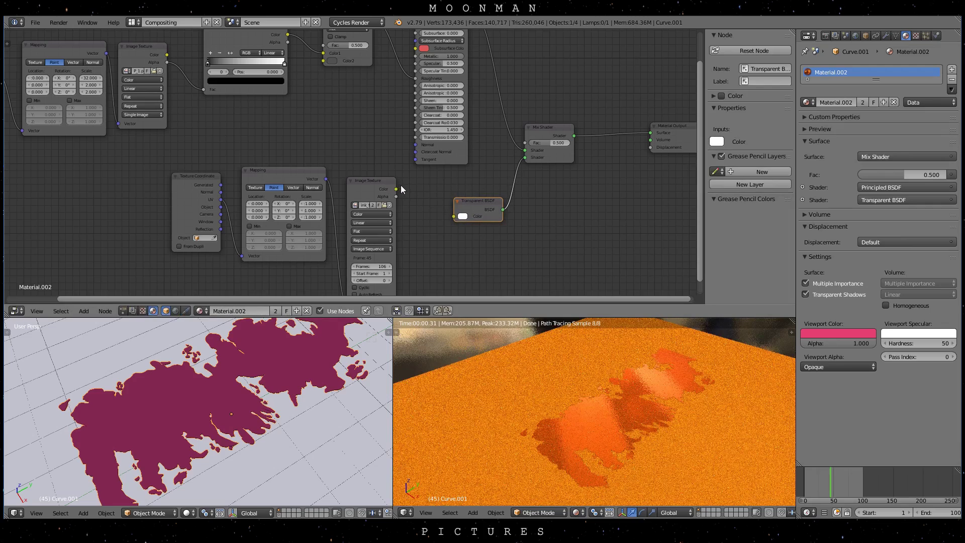
drag(397, 190, 399, 193)
drag(504, 166, 525, 143)
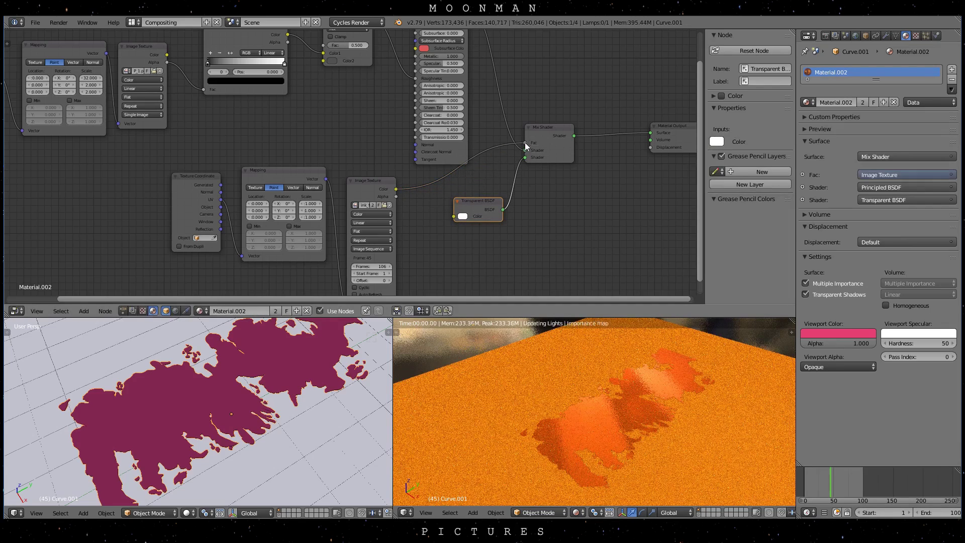
- Scrub the timeline back to about frame 9 to preview the ink mask on the landmass
middle_drag(504, 168, 468, 203)
click(399, 40)
drag(399, 39, 396, 29)
drag(839, 483, 810, 483)
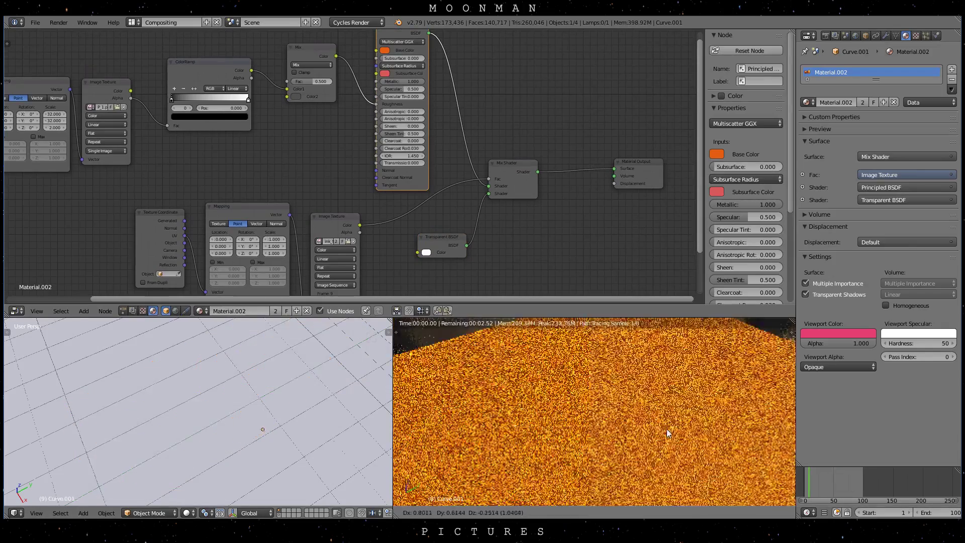
- Add a third UV map to the landmass mesh and name it reveal
key(Tab)
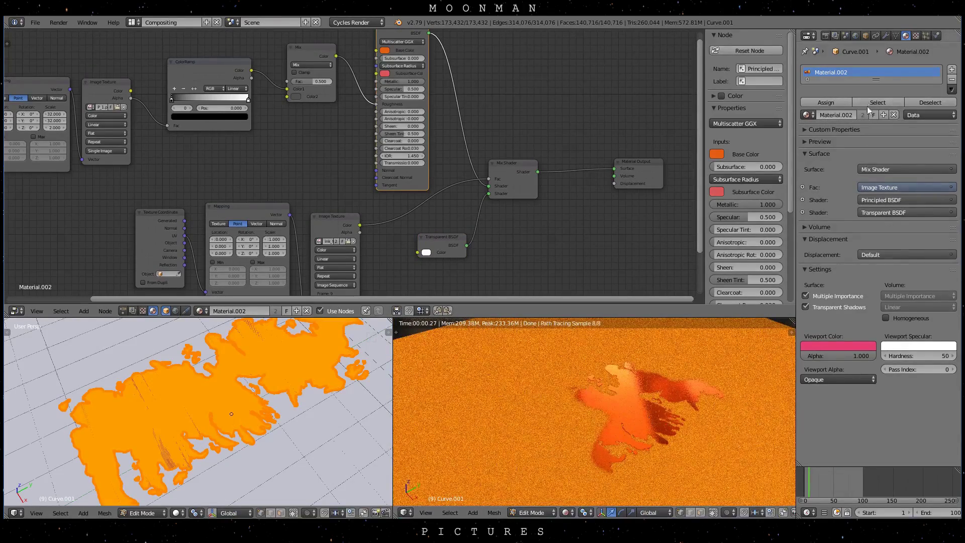
click(896, 37)
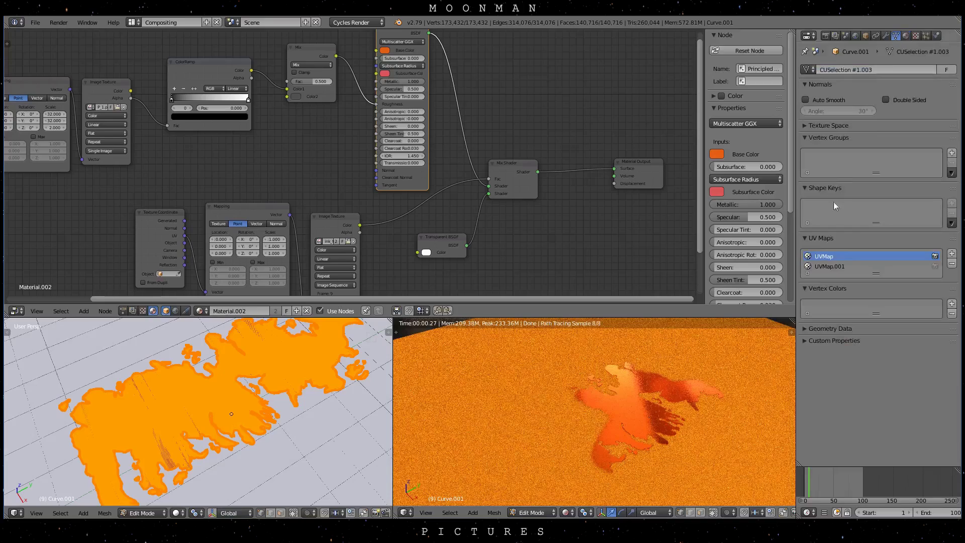
click(952, 254)
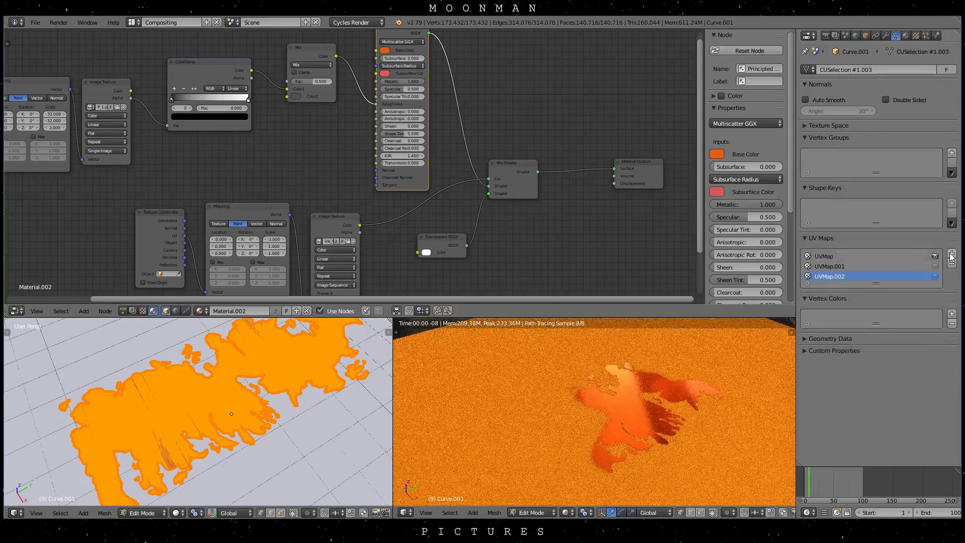
double_click(842, 278)
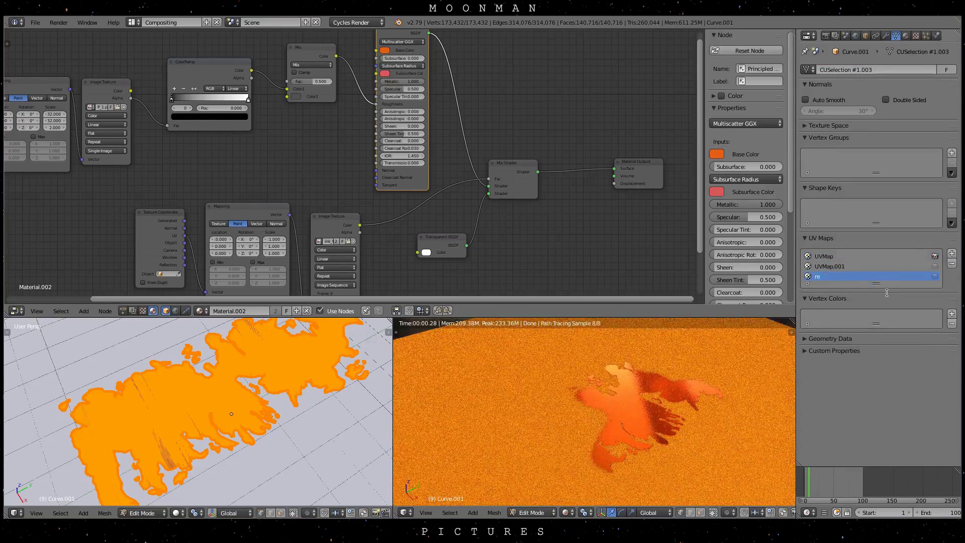
- Unwrap the whole landmass mesh into the reveal UV map with Project From View, seen from the top
key(Tab)
key(Tab)
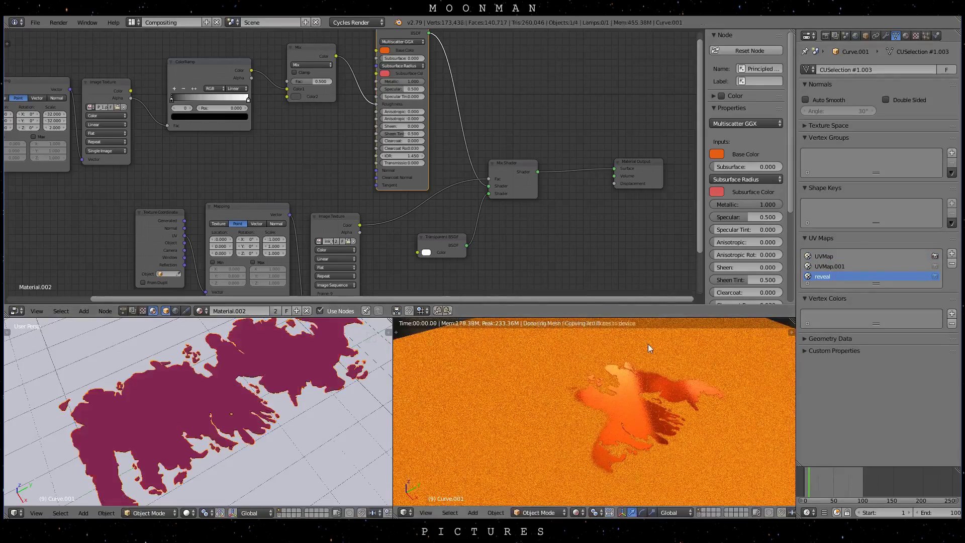
key(KP_7)
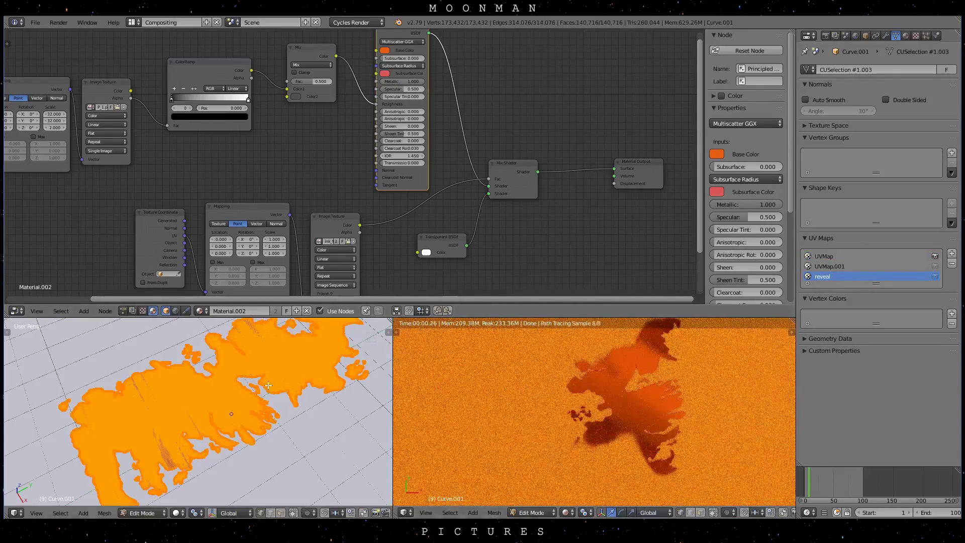
scroll(257, 368, down, 1)
middle_drag(258, 368, 268, 384)
key(KP_7)
scroll(265, 376, down, 4)
scroll(264, 382, up, 2)
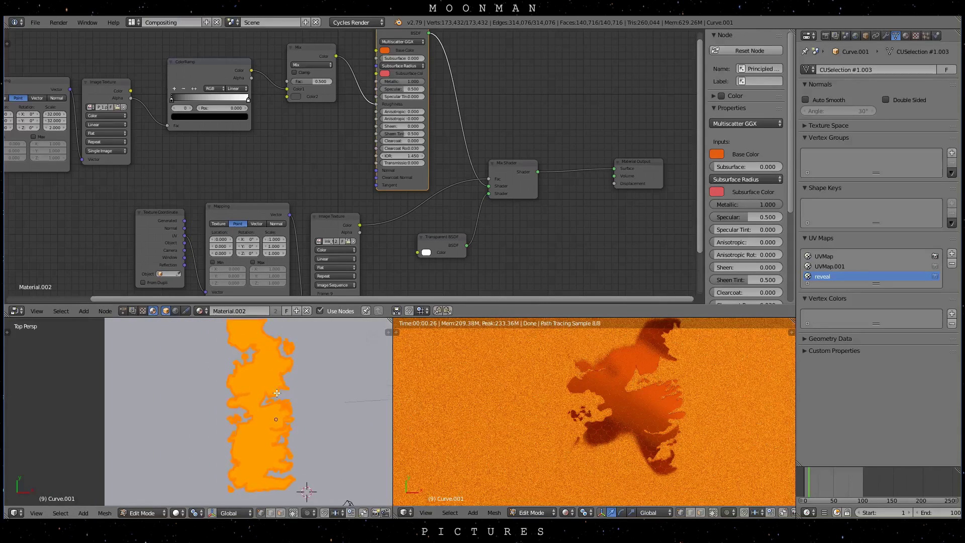
key(u)
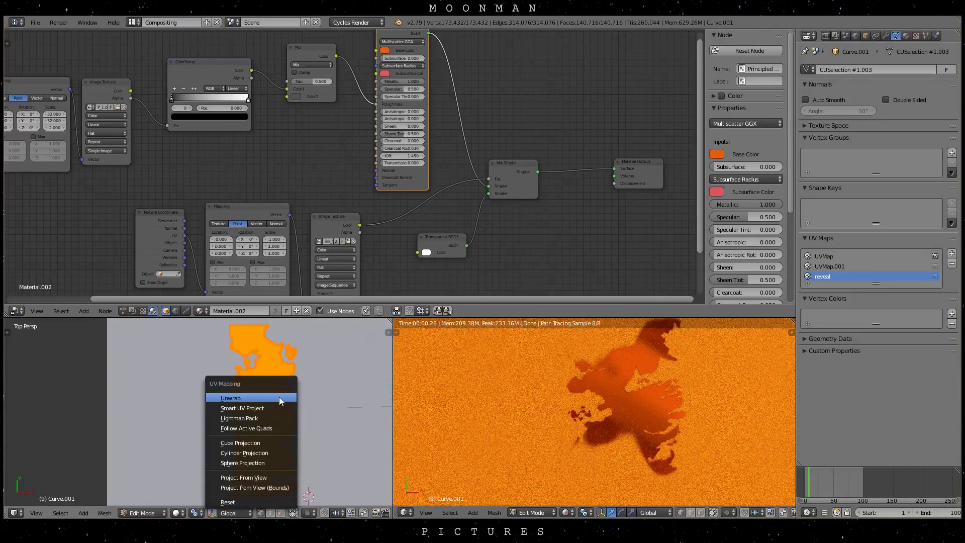
click(269, 478)
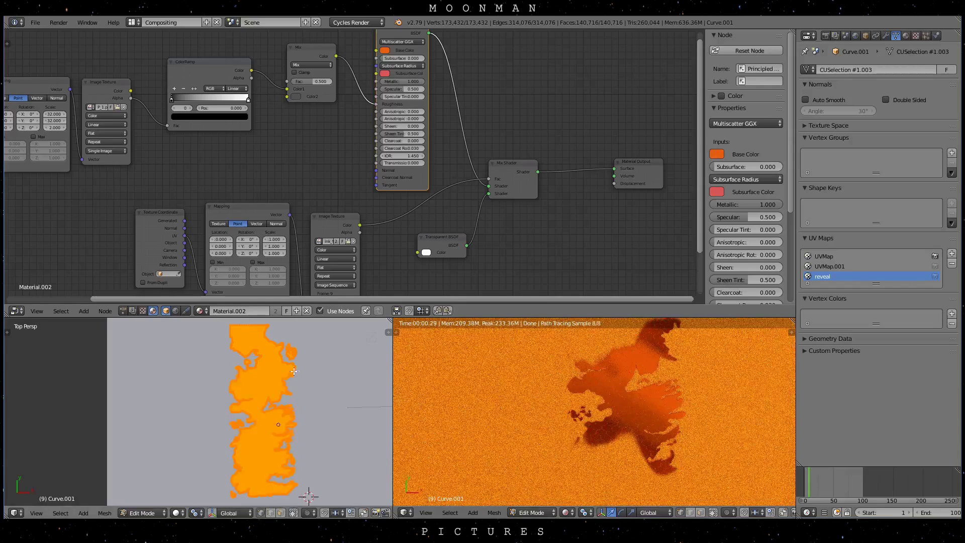
- Switch the 3D view to the UV/Image Editor and scale and rotate the projected UVs so the landmass lies horizontally within the bounds
click(20, 514)
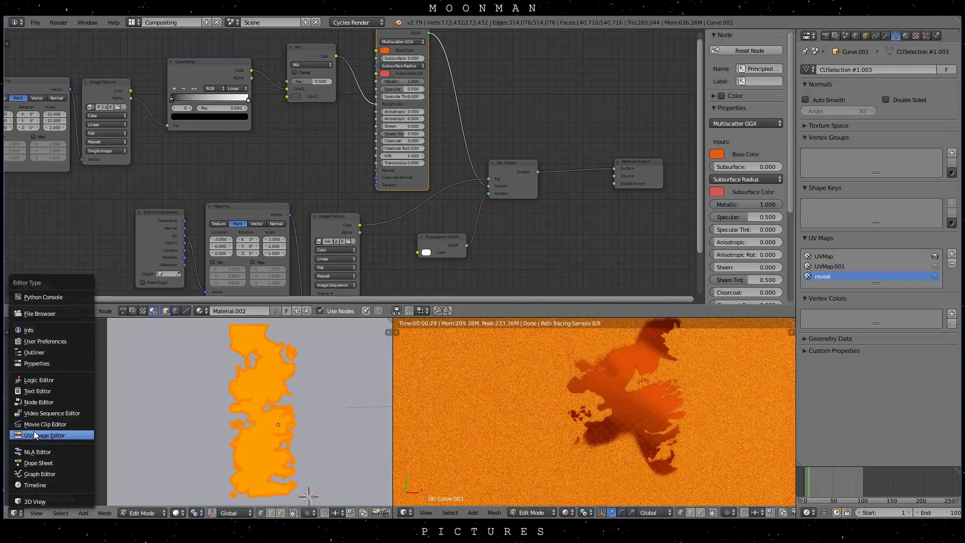
click(82, 437)
key(s)
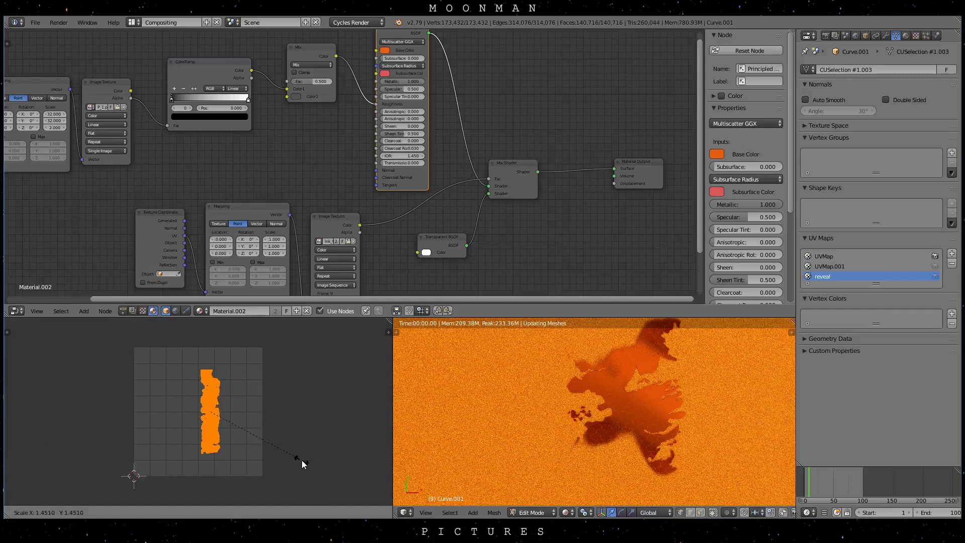
key(x)
- Add an Attribute node named reveal and connect its Vector output to the ink texture's Mapping node
key(shift+a)
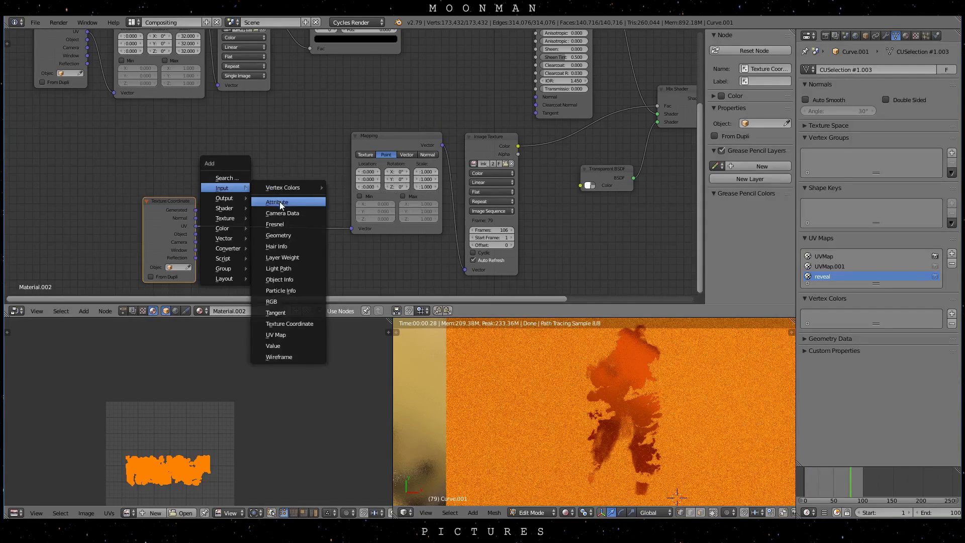
click(281, 203)
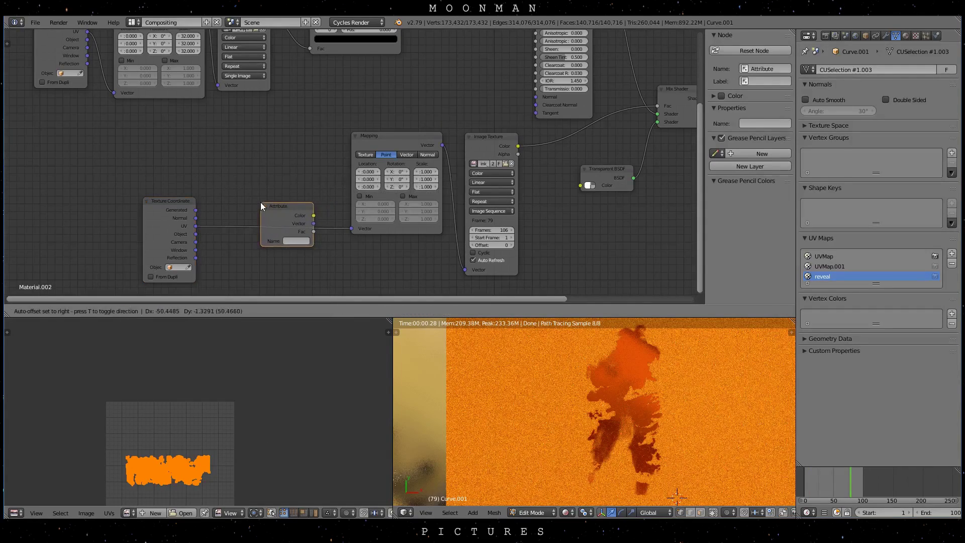
click(260, 202)
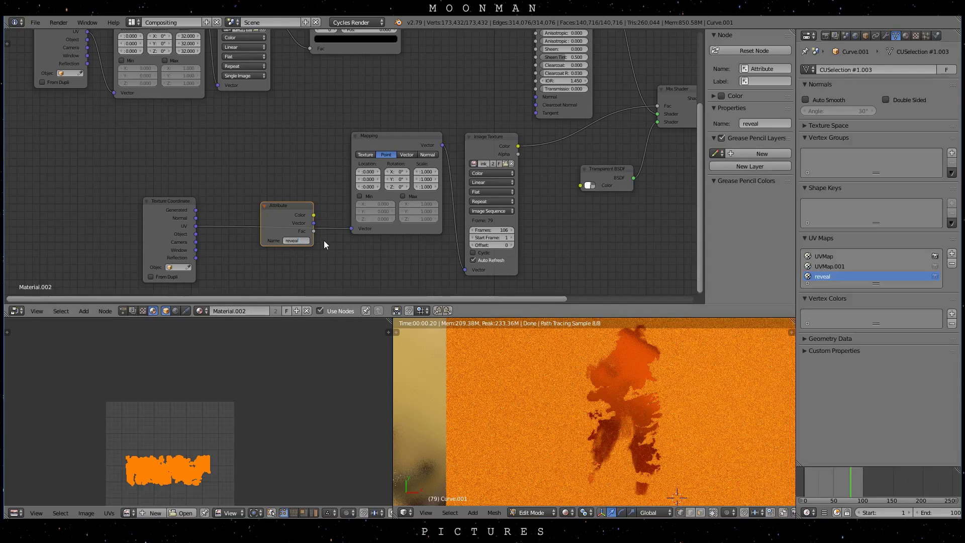
drag(315, 224, 353, 233)
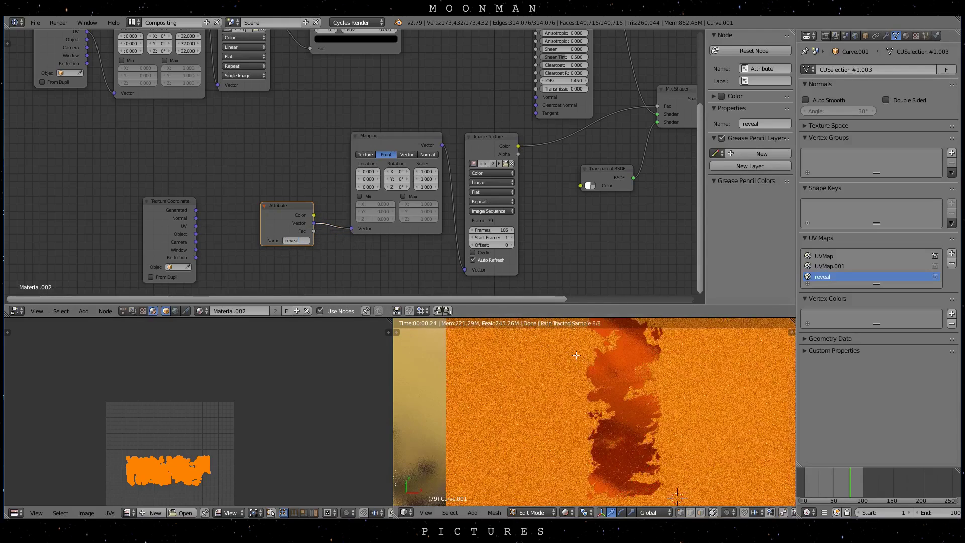
- Scrub the timeline between the start and about frame 97 to check the ink reveal in the rendered view
click(811, 482)
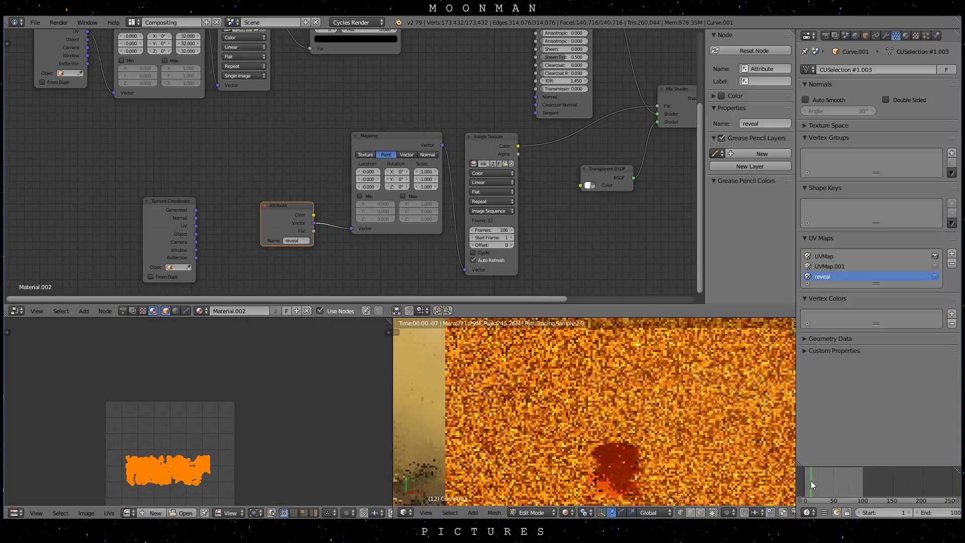
drag(818, 484, 843, 483)
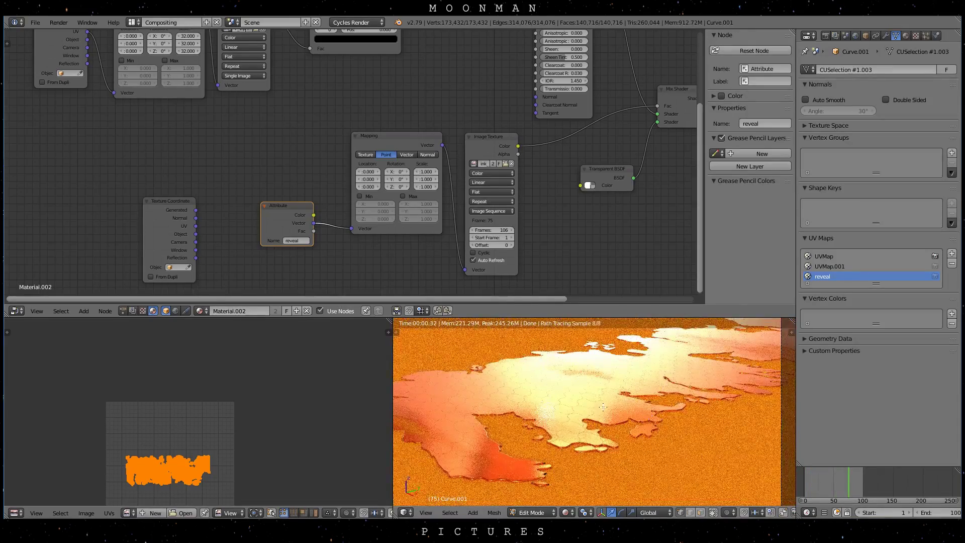
click(861, 478)
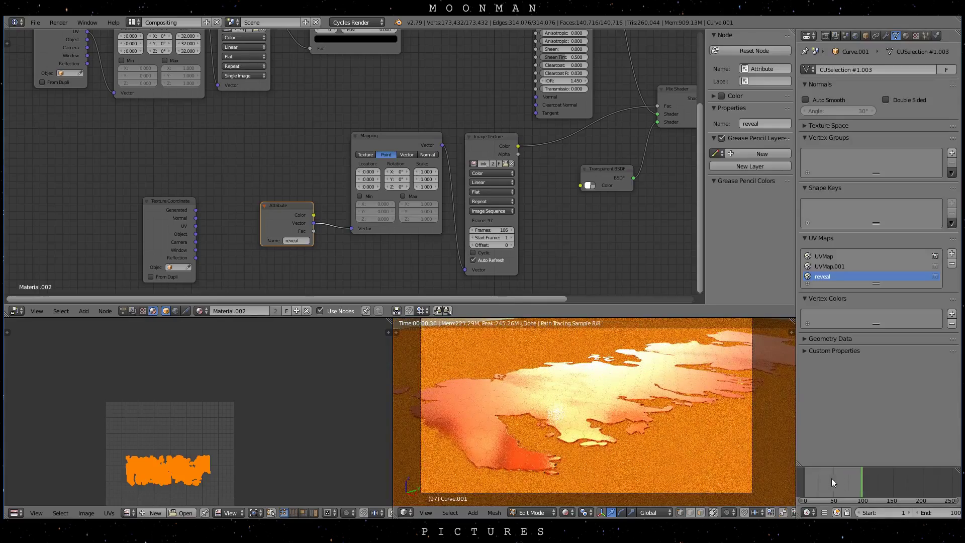
drag(808, 480, 835, 484)
middle_drag(617, 162, 542, 183)
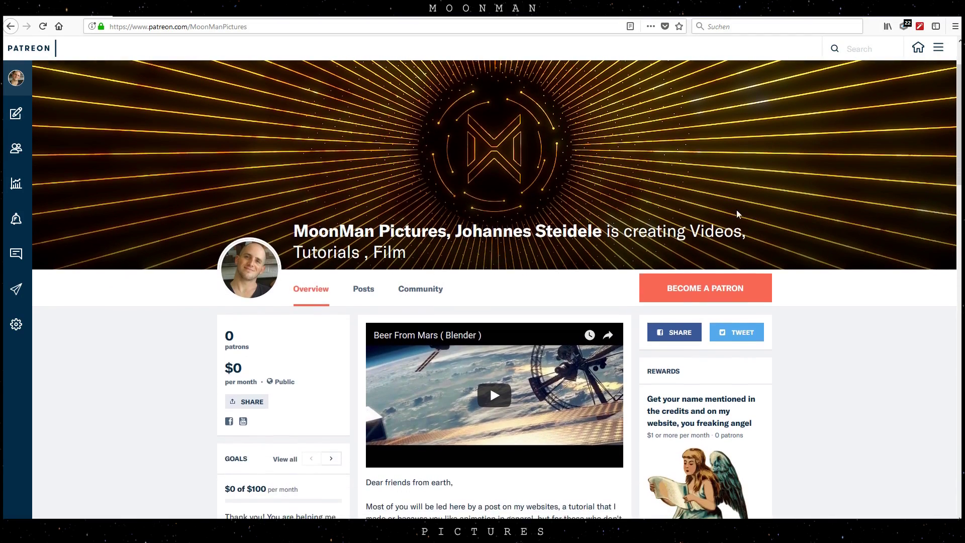
- Look through the rewards and recent posts on the MoonMan Pictures Patreon page
scroll(884, 288, down, 1)
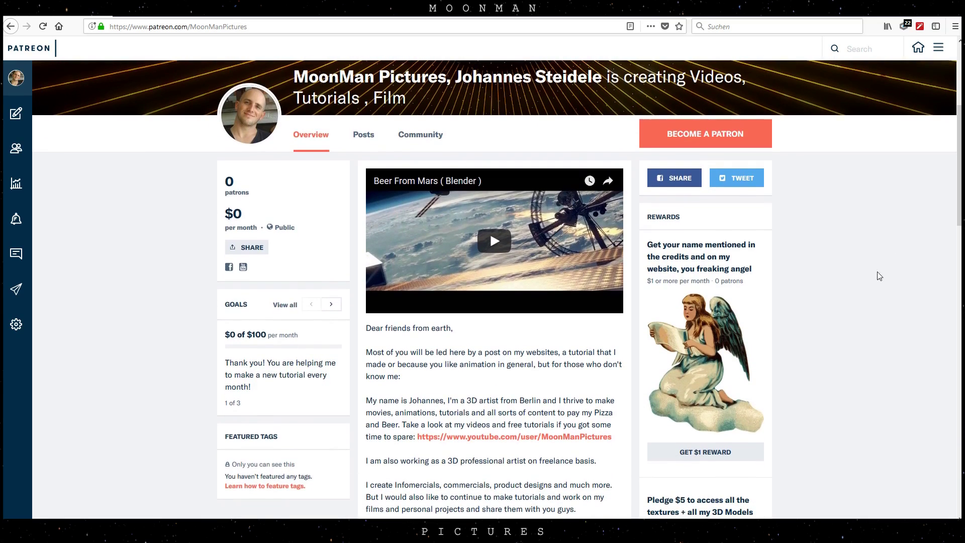
scroll(841, 299, down, 15)
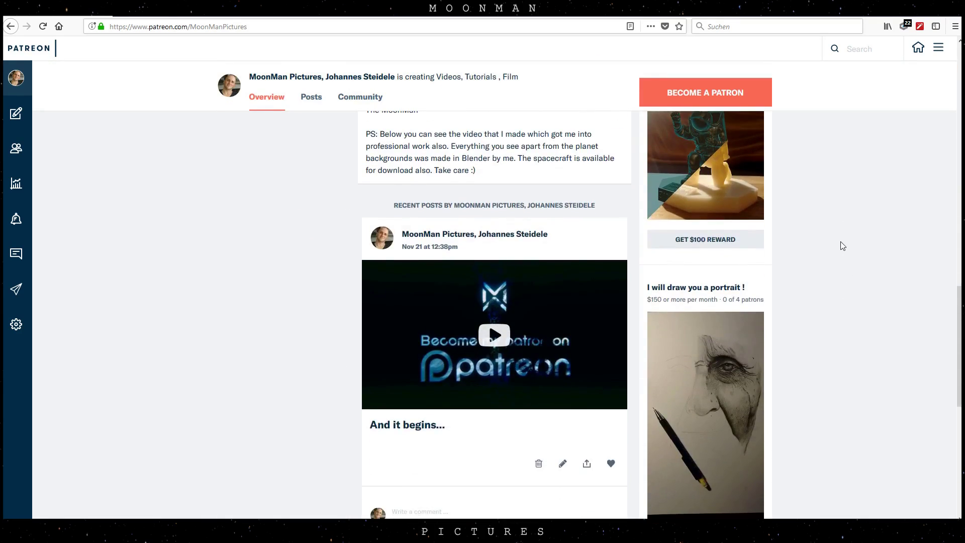
scroll(843, 246, down, 5)
scroll(304, 325, up, 3)
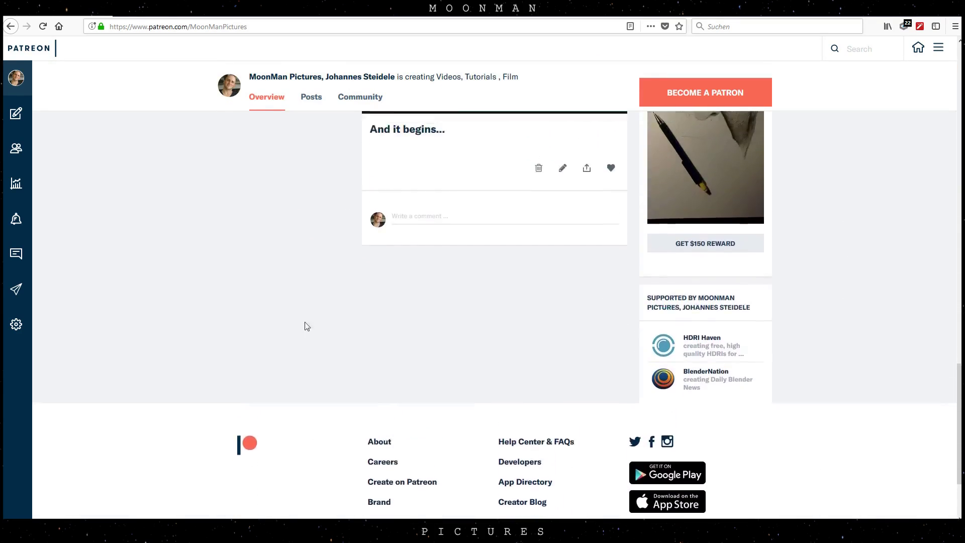